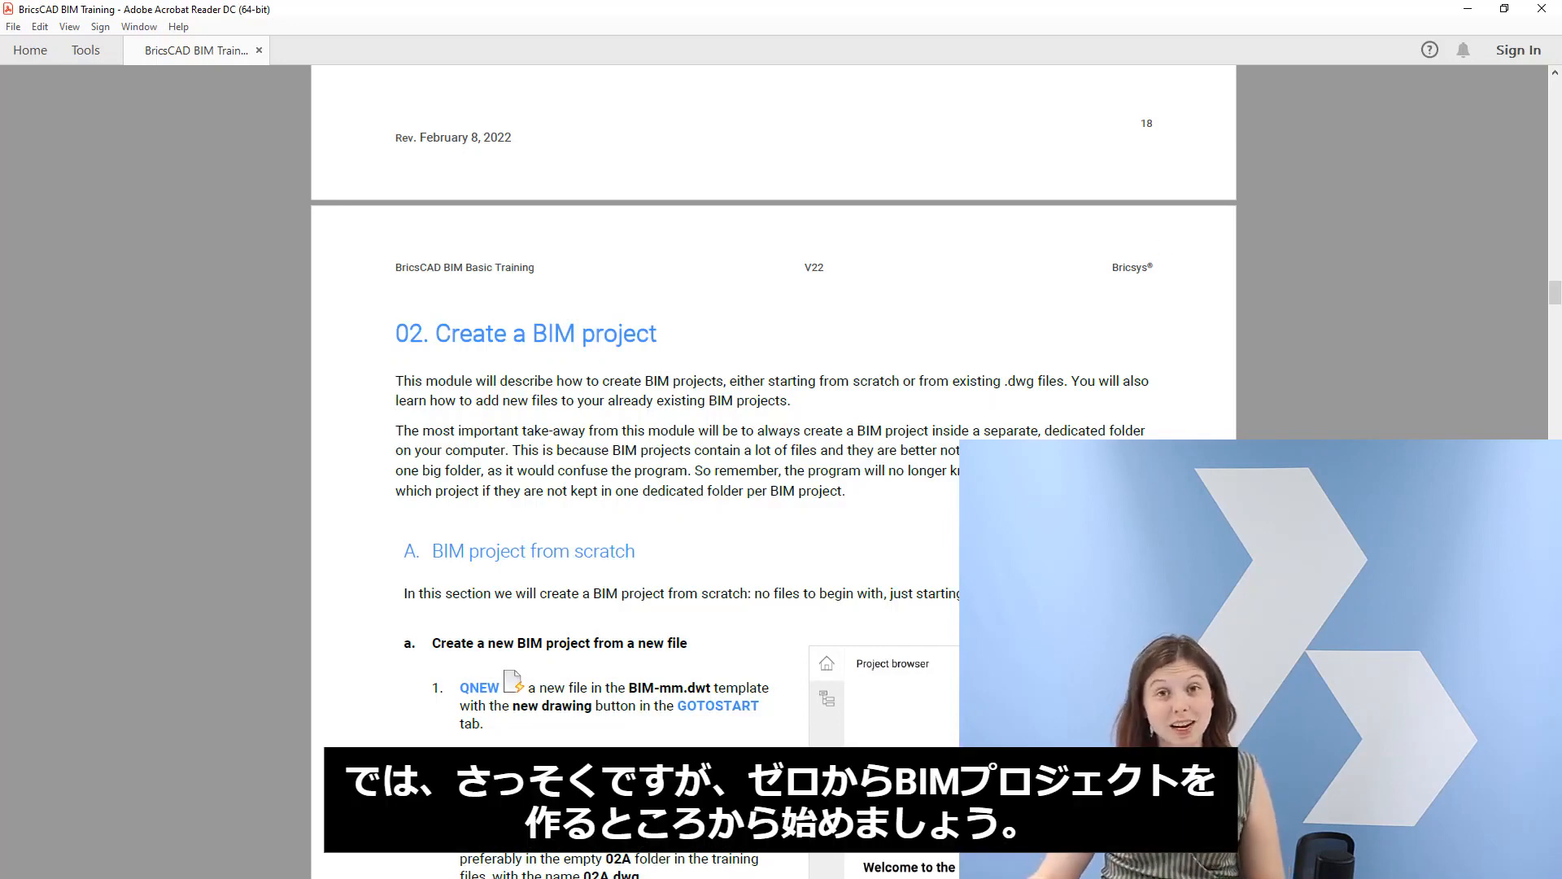
pyautogui.scroll(-5, 773, 471)
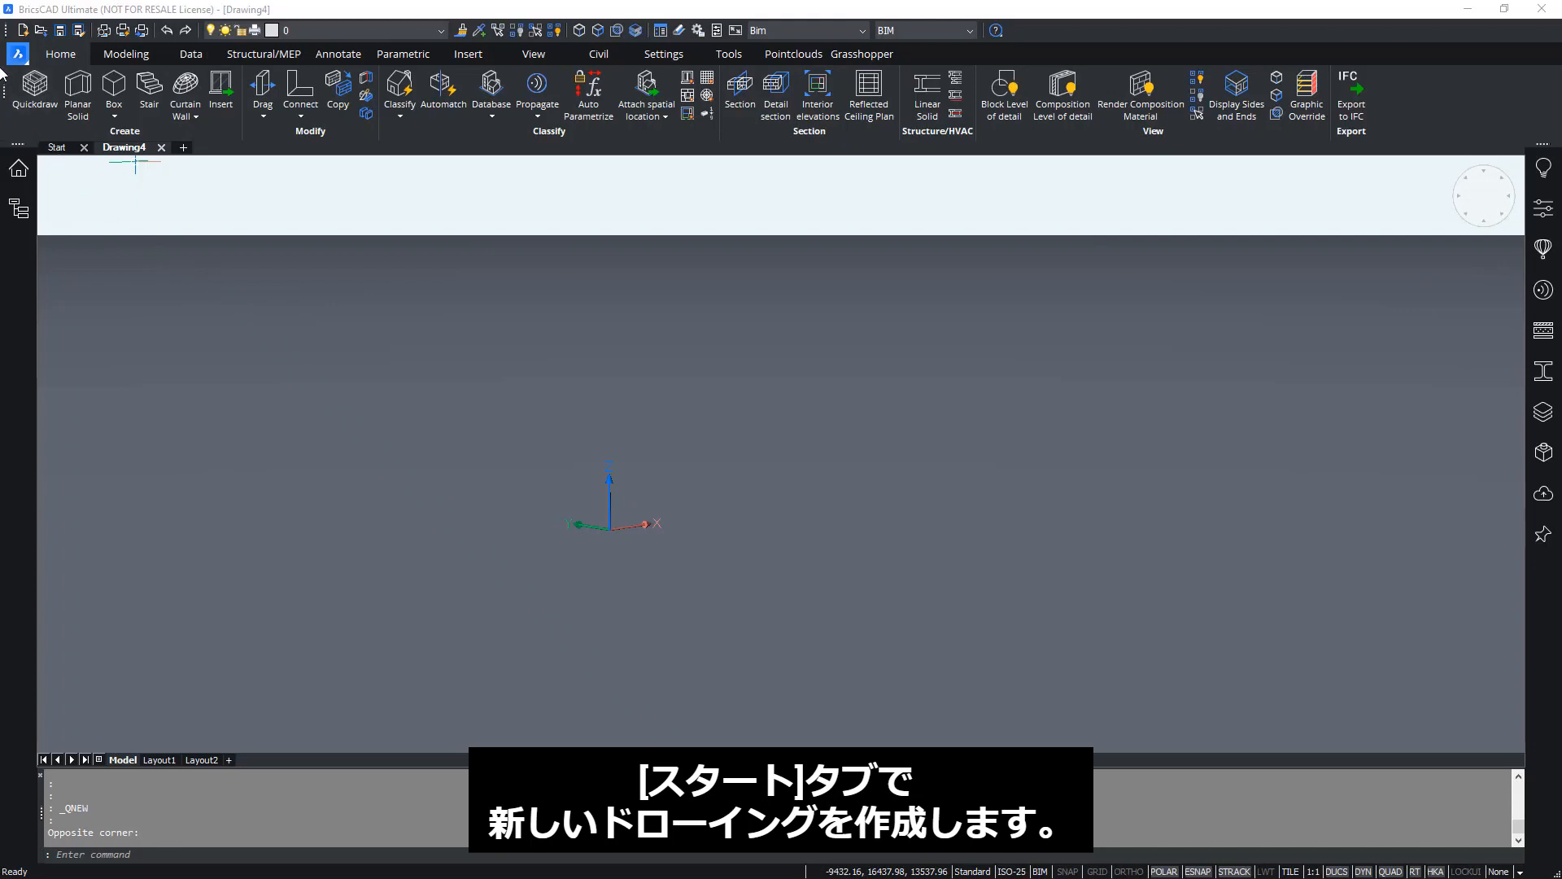
# - In BricsCAD, create a new drawing from the BIM-mm template and open the BIM Project Browser
pyautogui.click(52, 148)
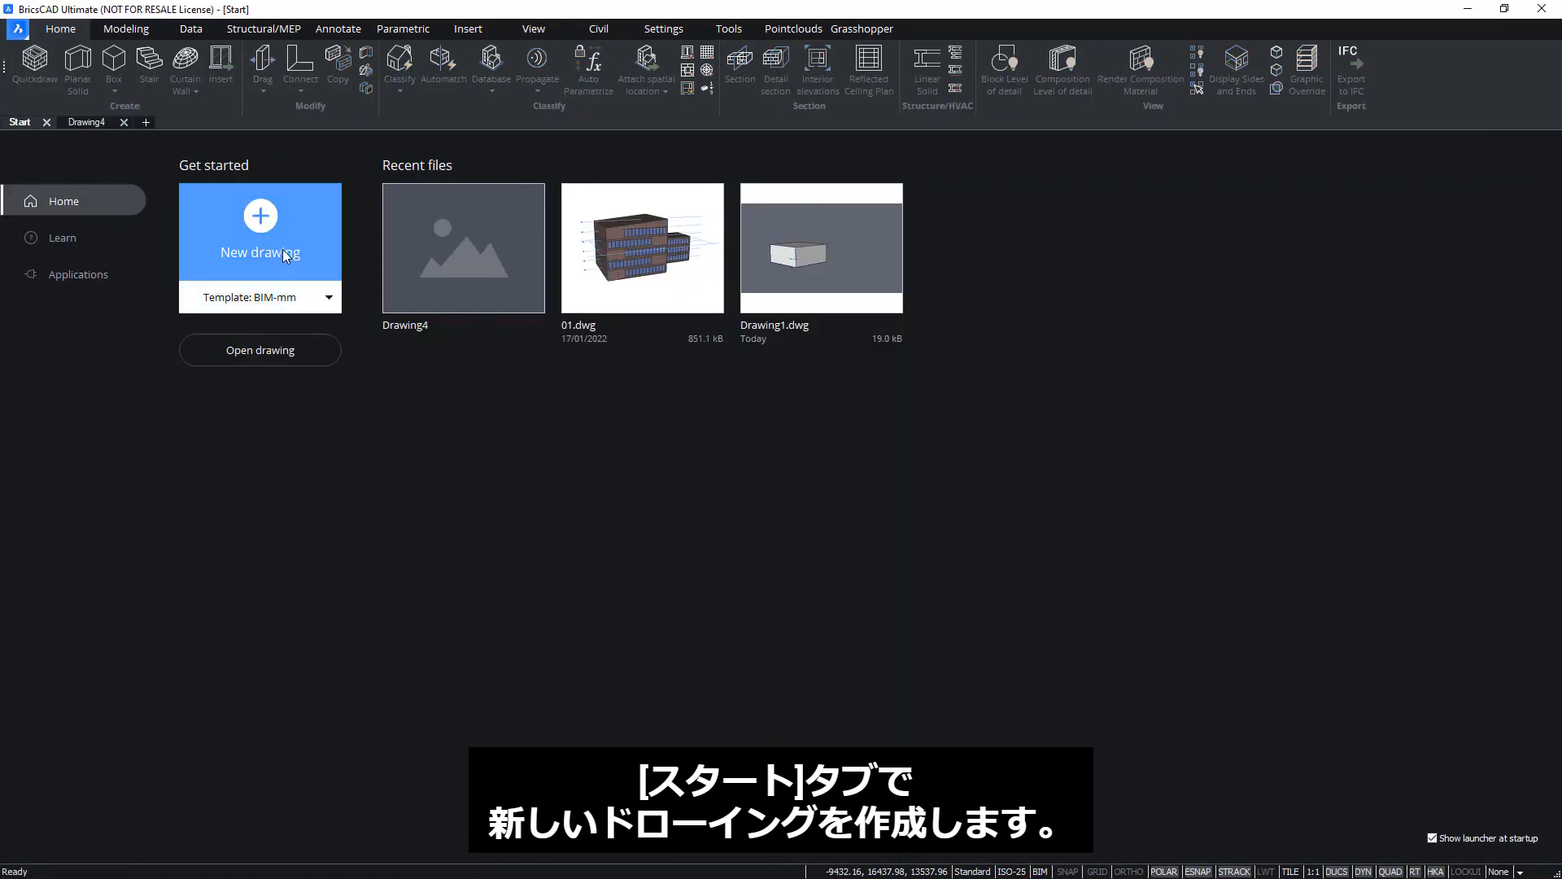
pyautogui.click(281, 247)
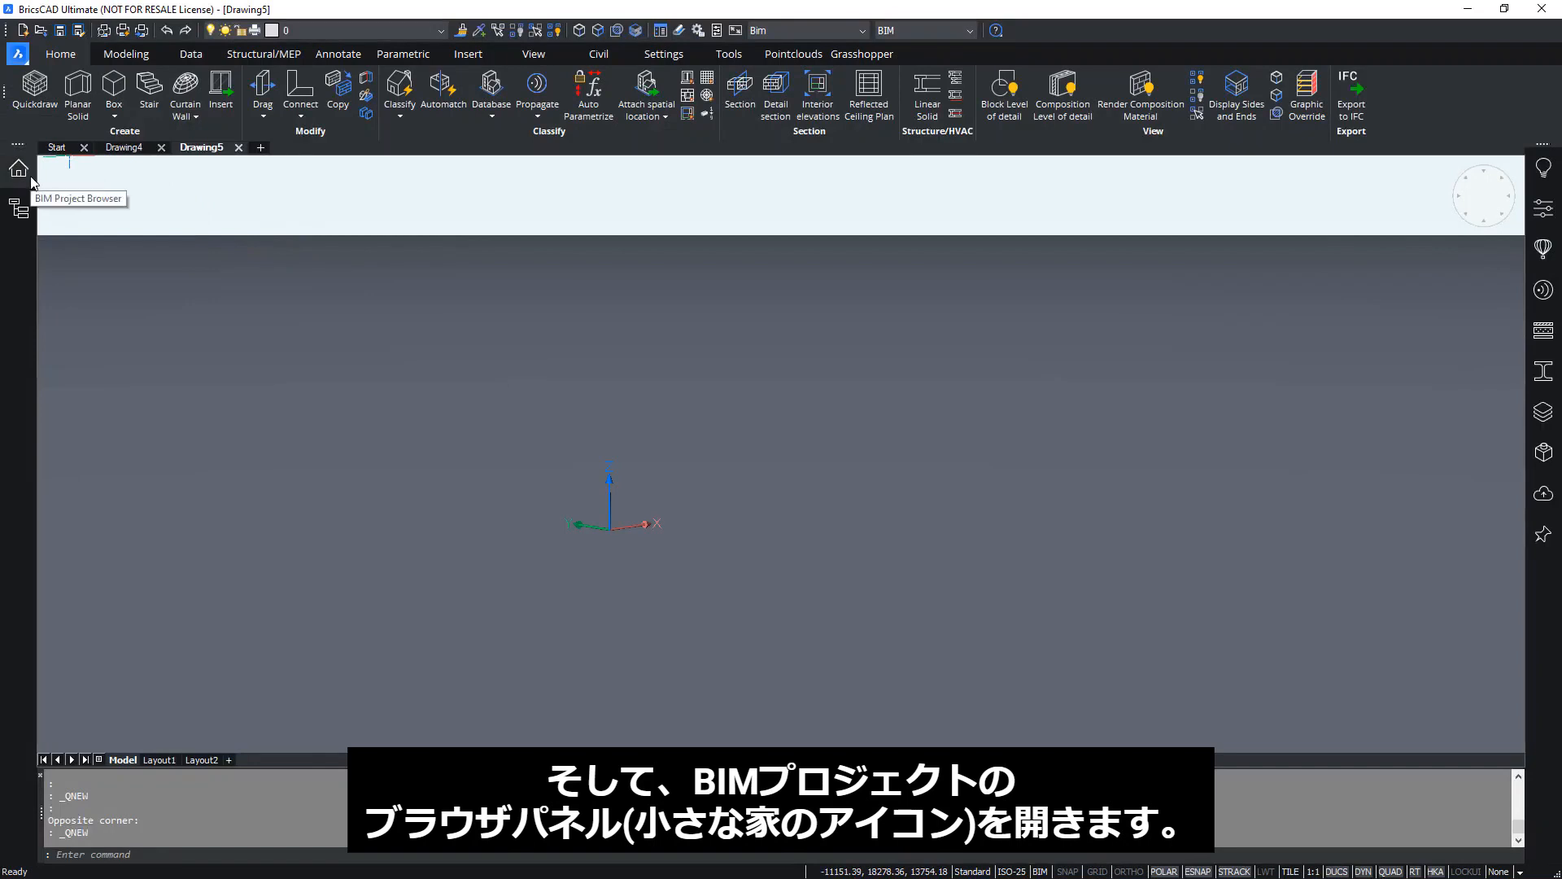
pyautogui.click(29, 177)
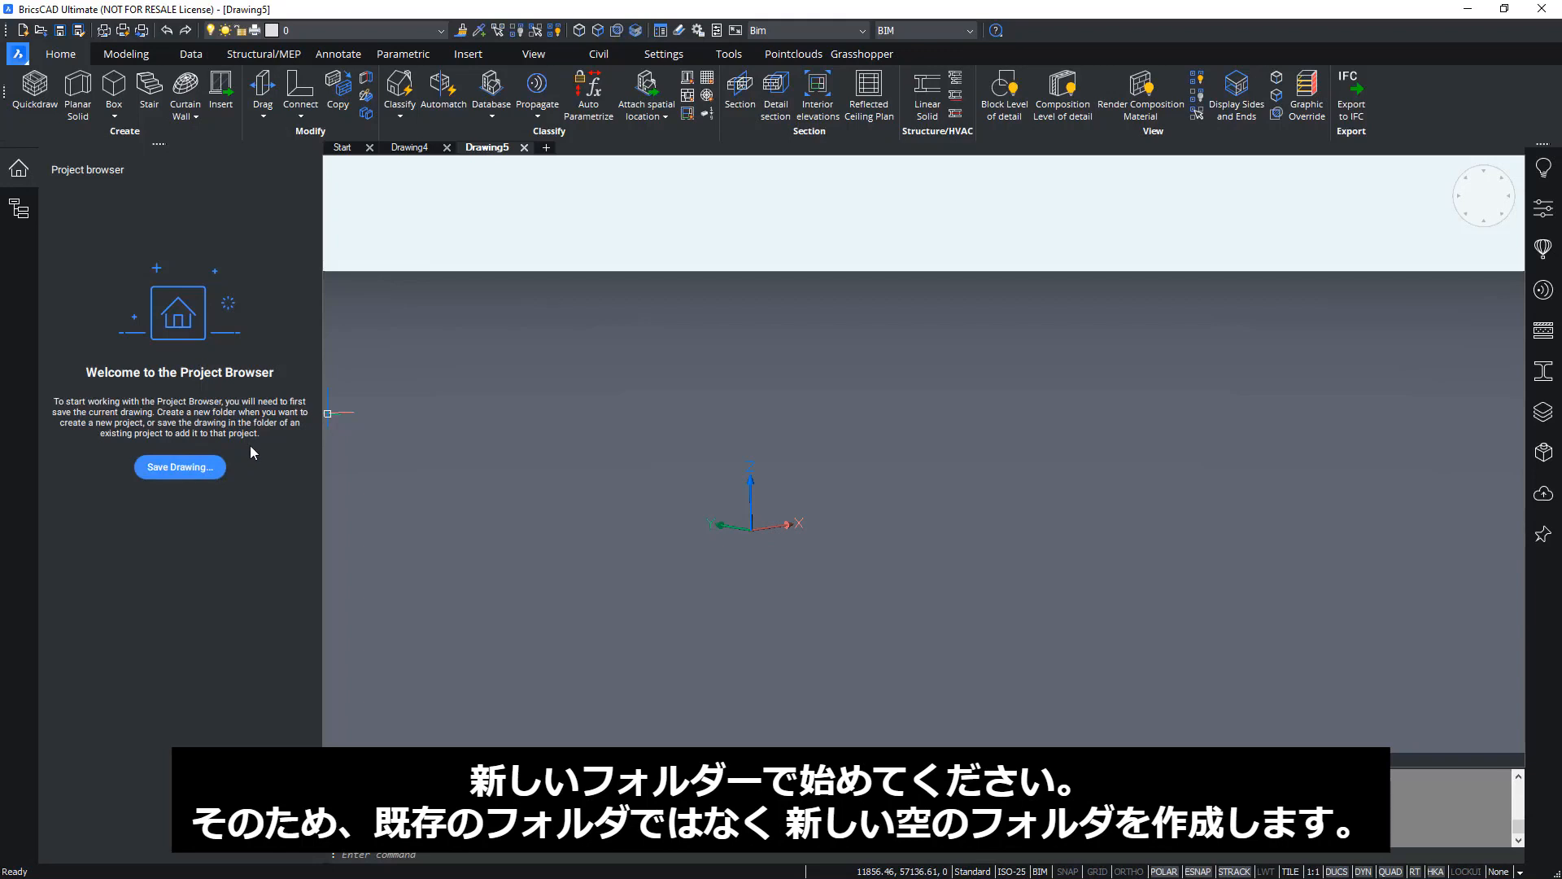
# - Start saving the new drawing from the Project Browser and create a folder named BIM Basic Folder on the Desktop
pyautogui.click(205, 476)
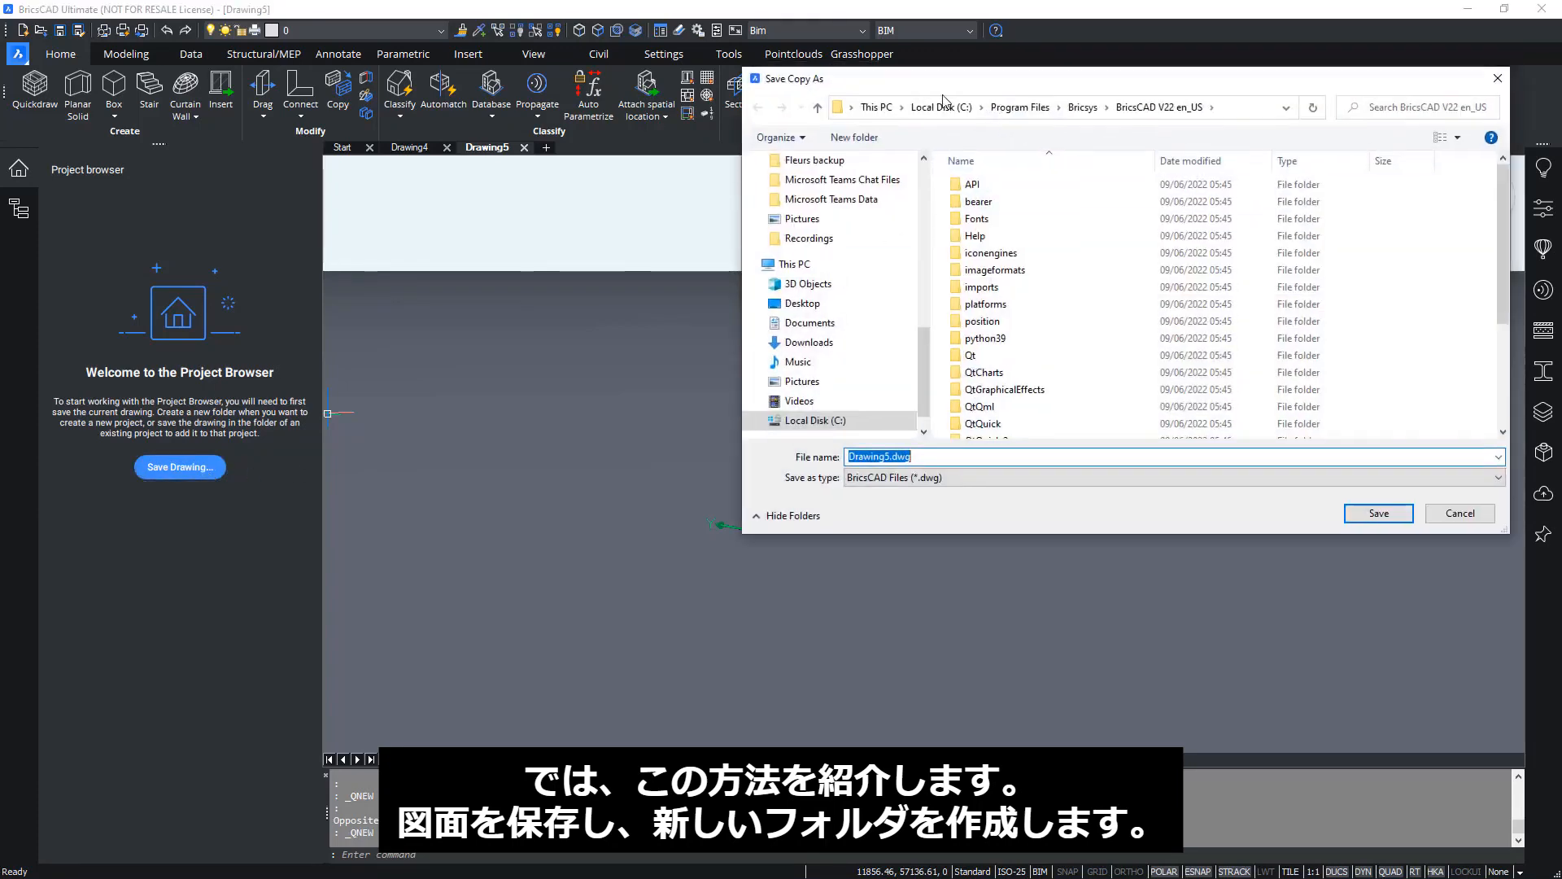
pyautogui.click(429, 371)
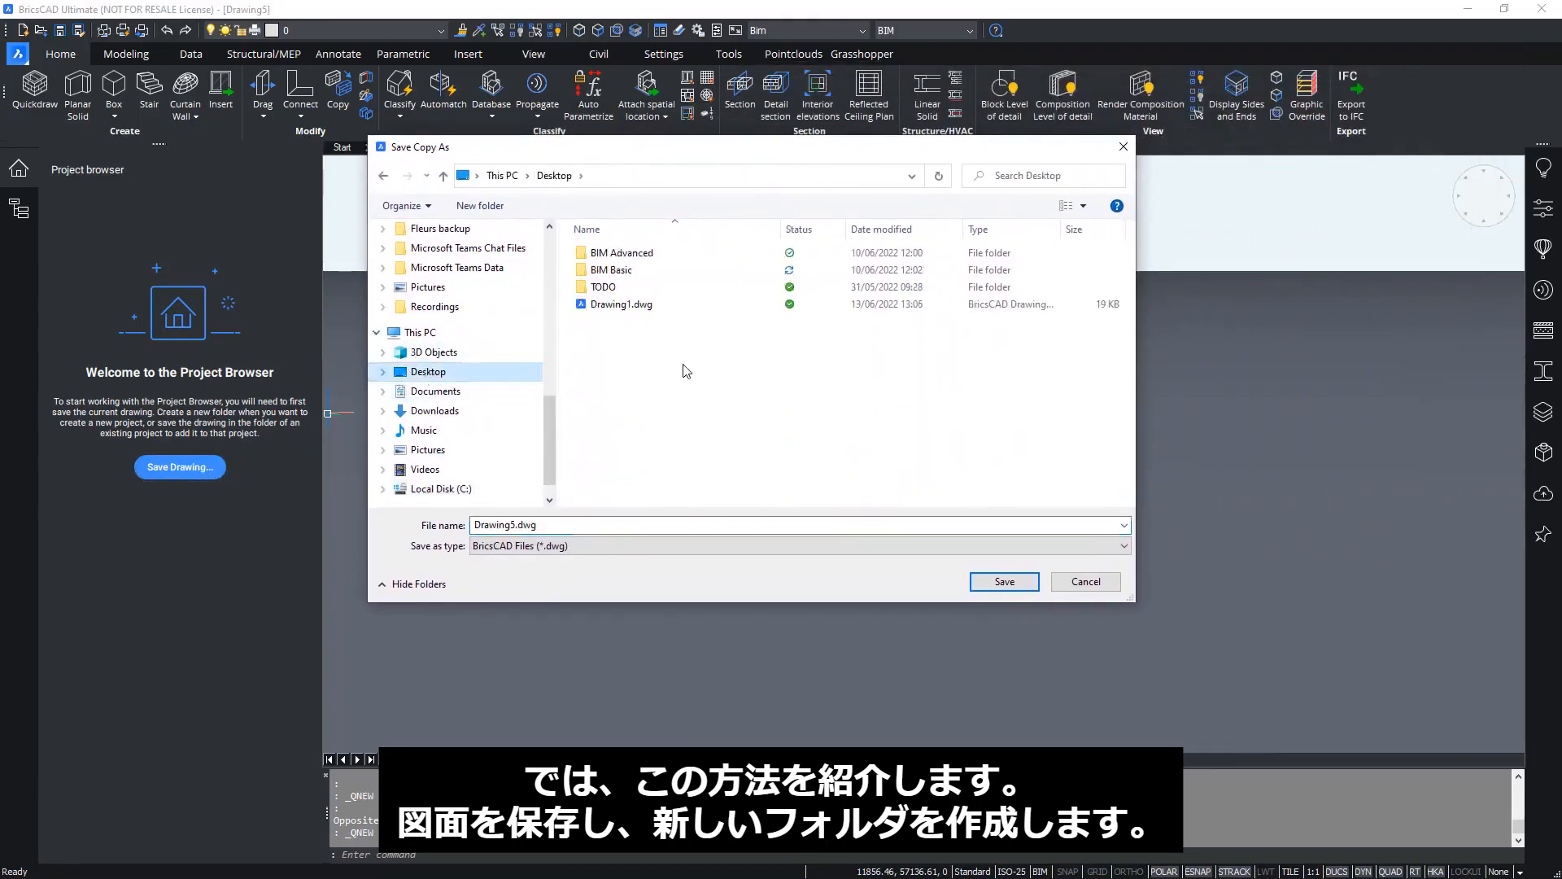
pyautogui.rightClick(682, 348)
pyautogui.moveTo(765, 616)
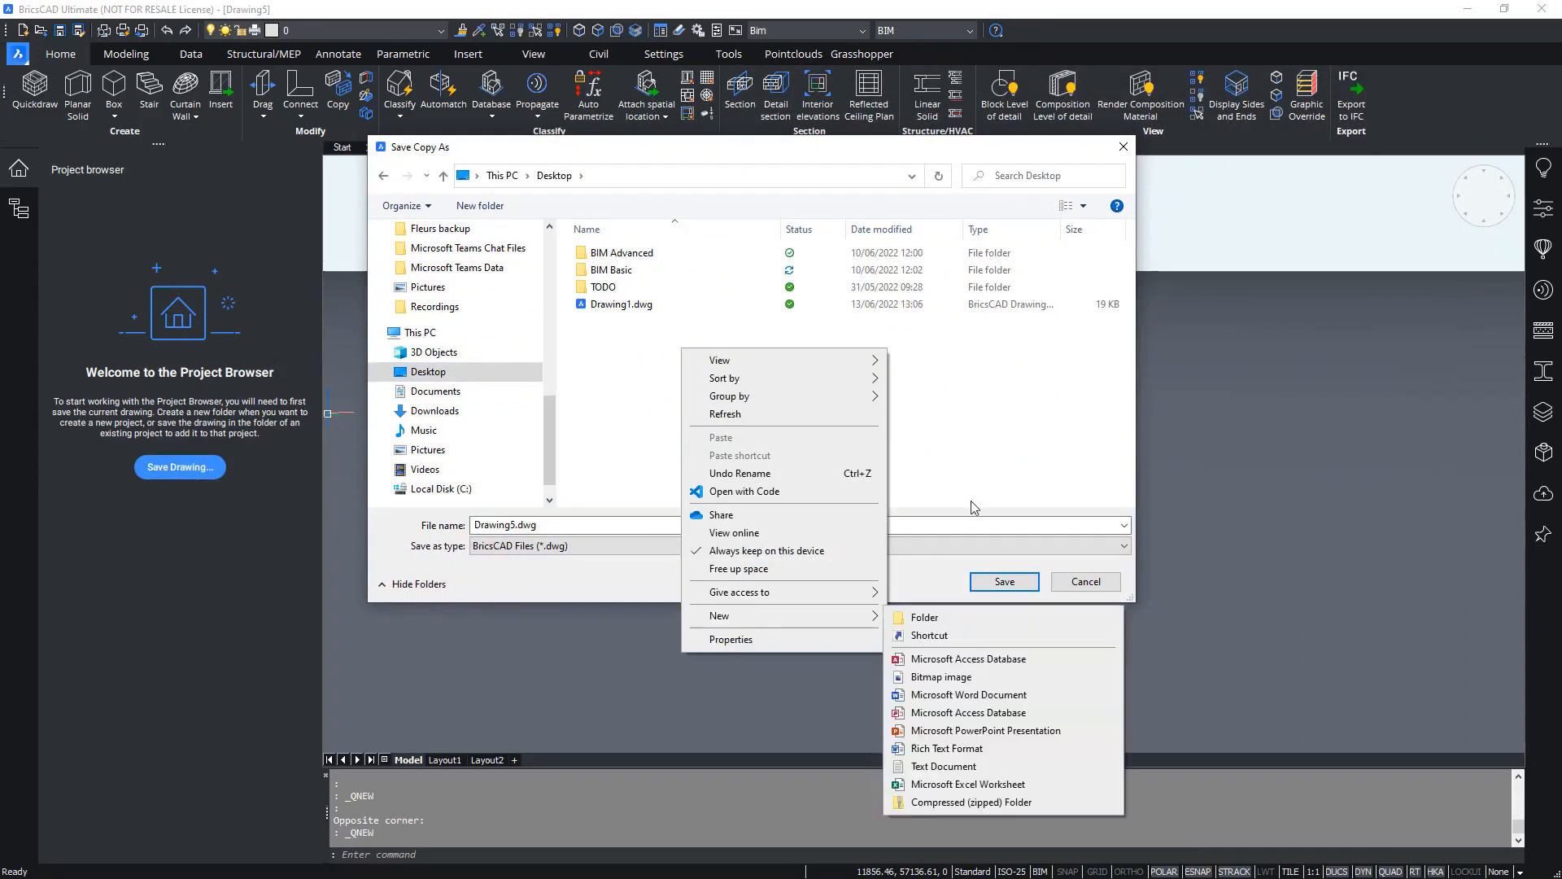
pyautogui.click(924, 617)
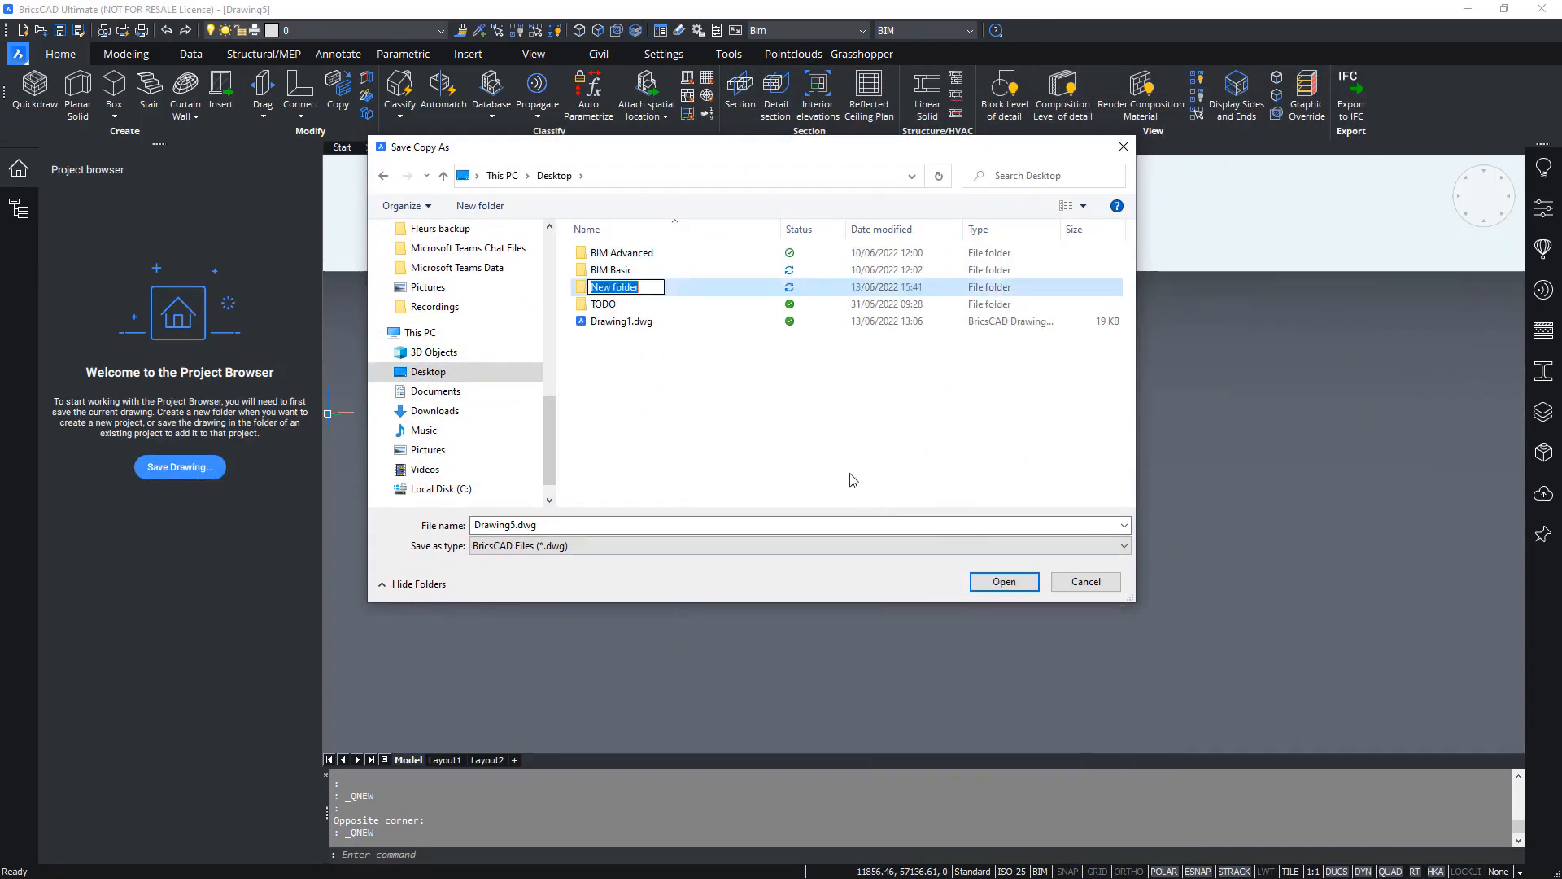
pyautogui.write('BIM Basic Folder')
pyautogui.click(840, 461)
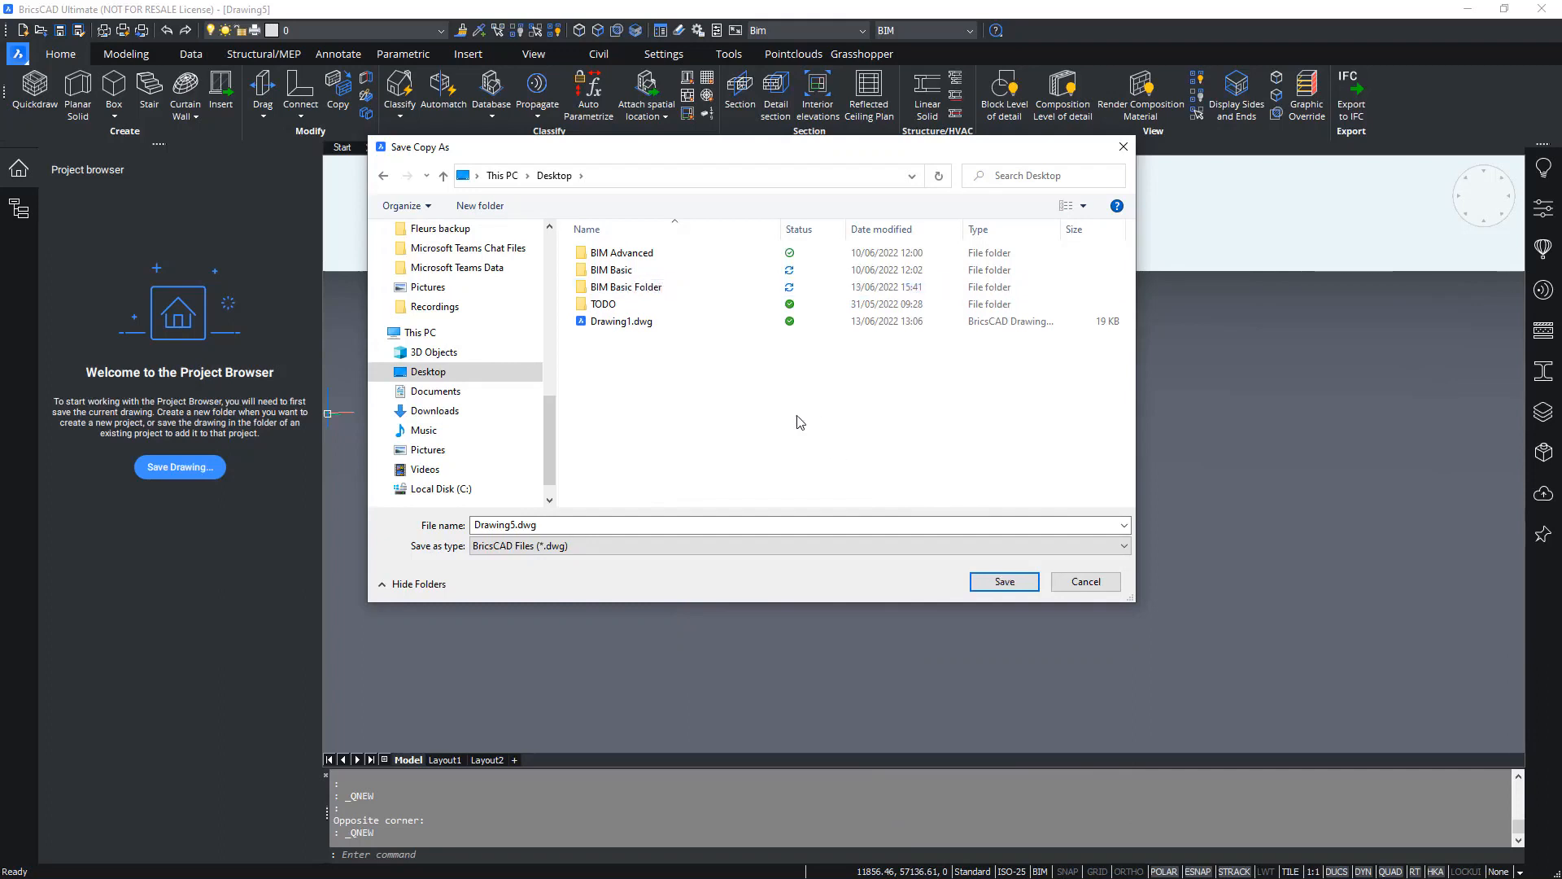
# - Save the drawing as 02A in the exercises folder 02. Create a BIM project/02A, and create a BIM project from it
pyautogui.doubleClick(616, 273)
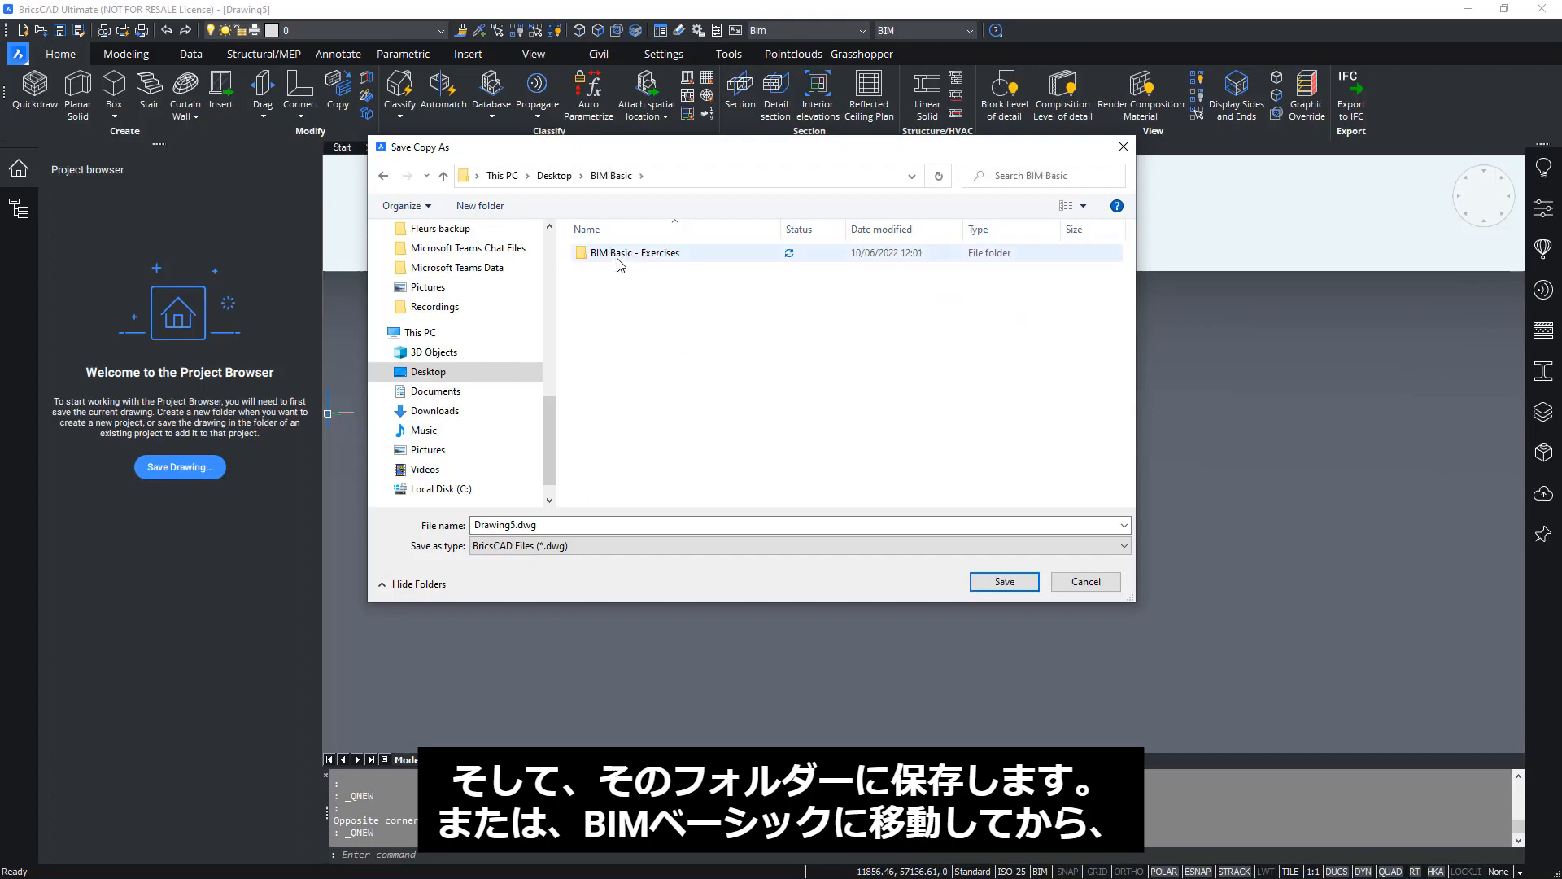
pyautogui.doubleClick(618, 257)
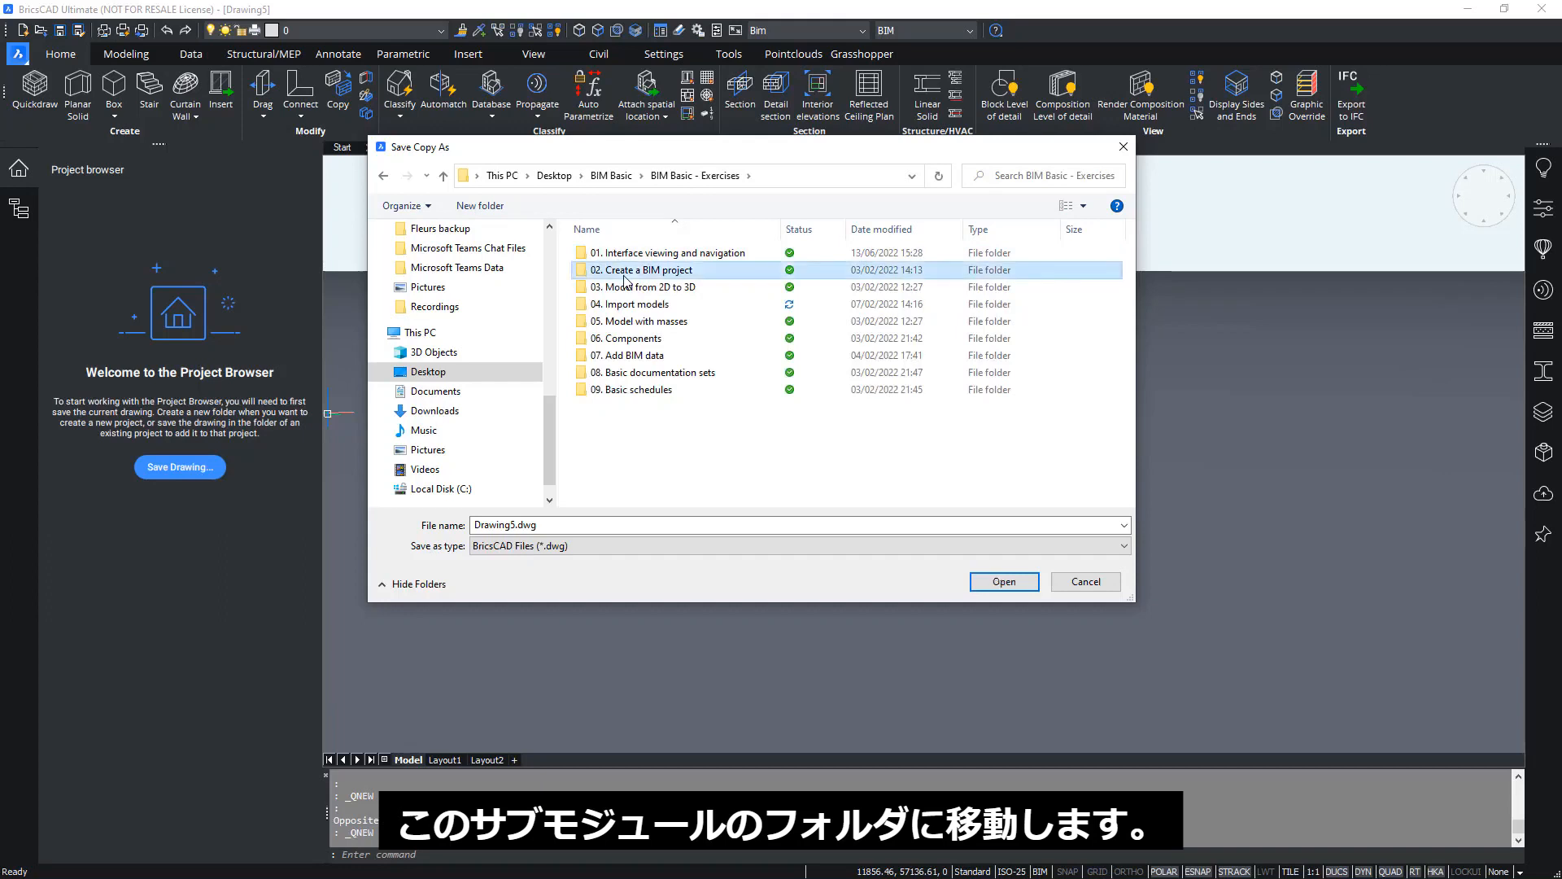
pyautogui.doubleClick(621, 270)
pyautogui.doubleClick(622, 255)
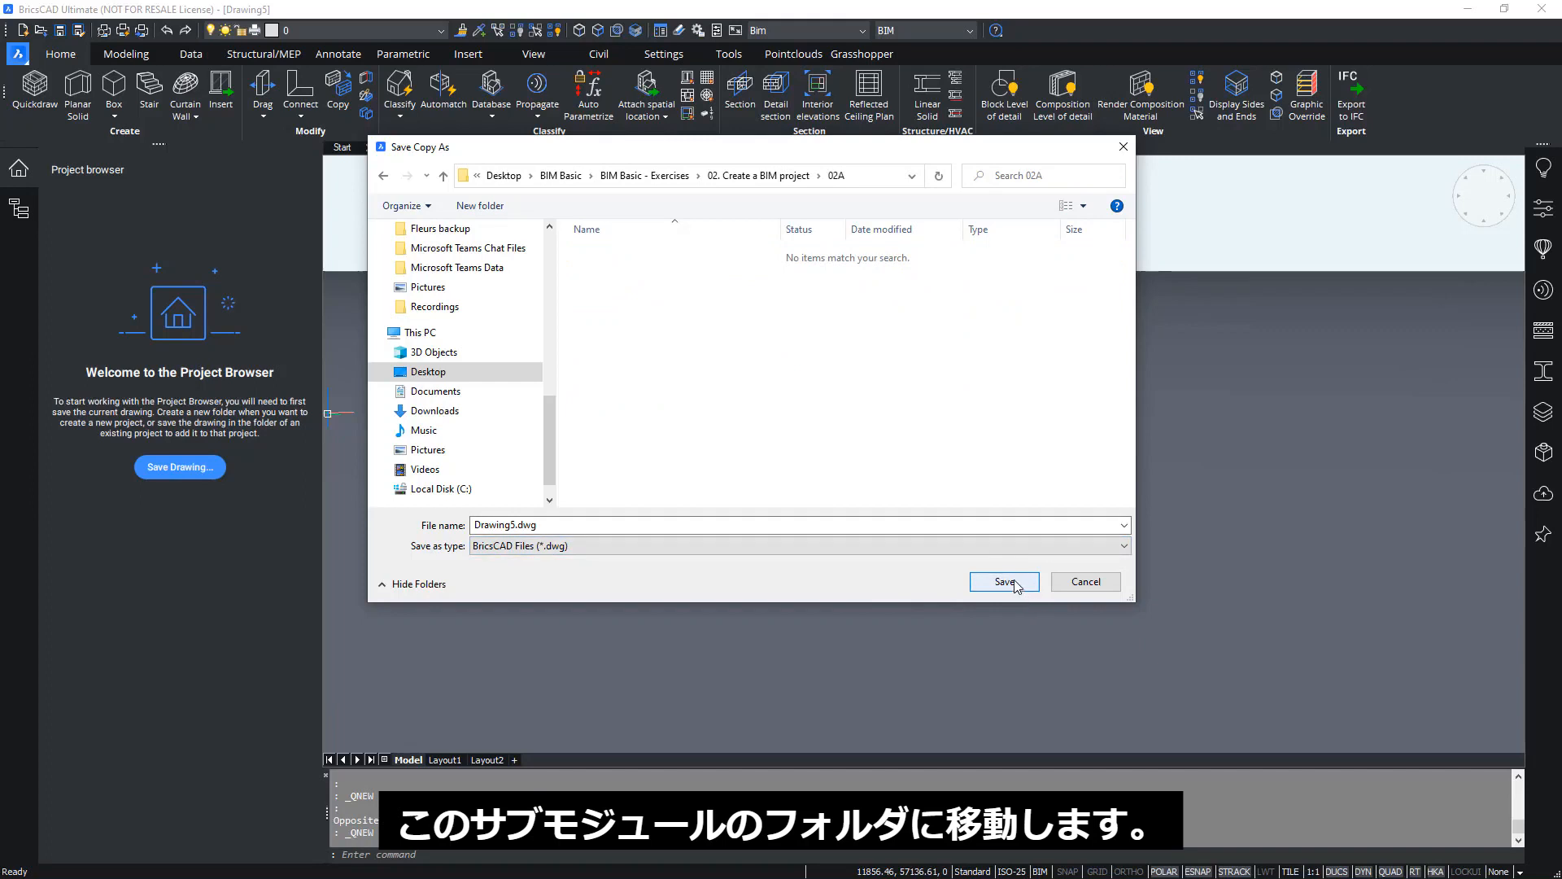
pyautogui.doubleClick(497, 524)
pyautogui.press('BackSpace')
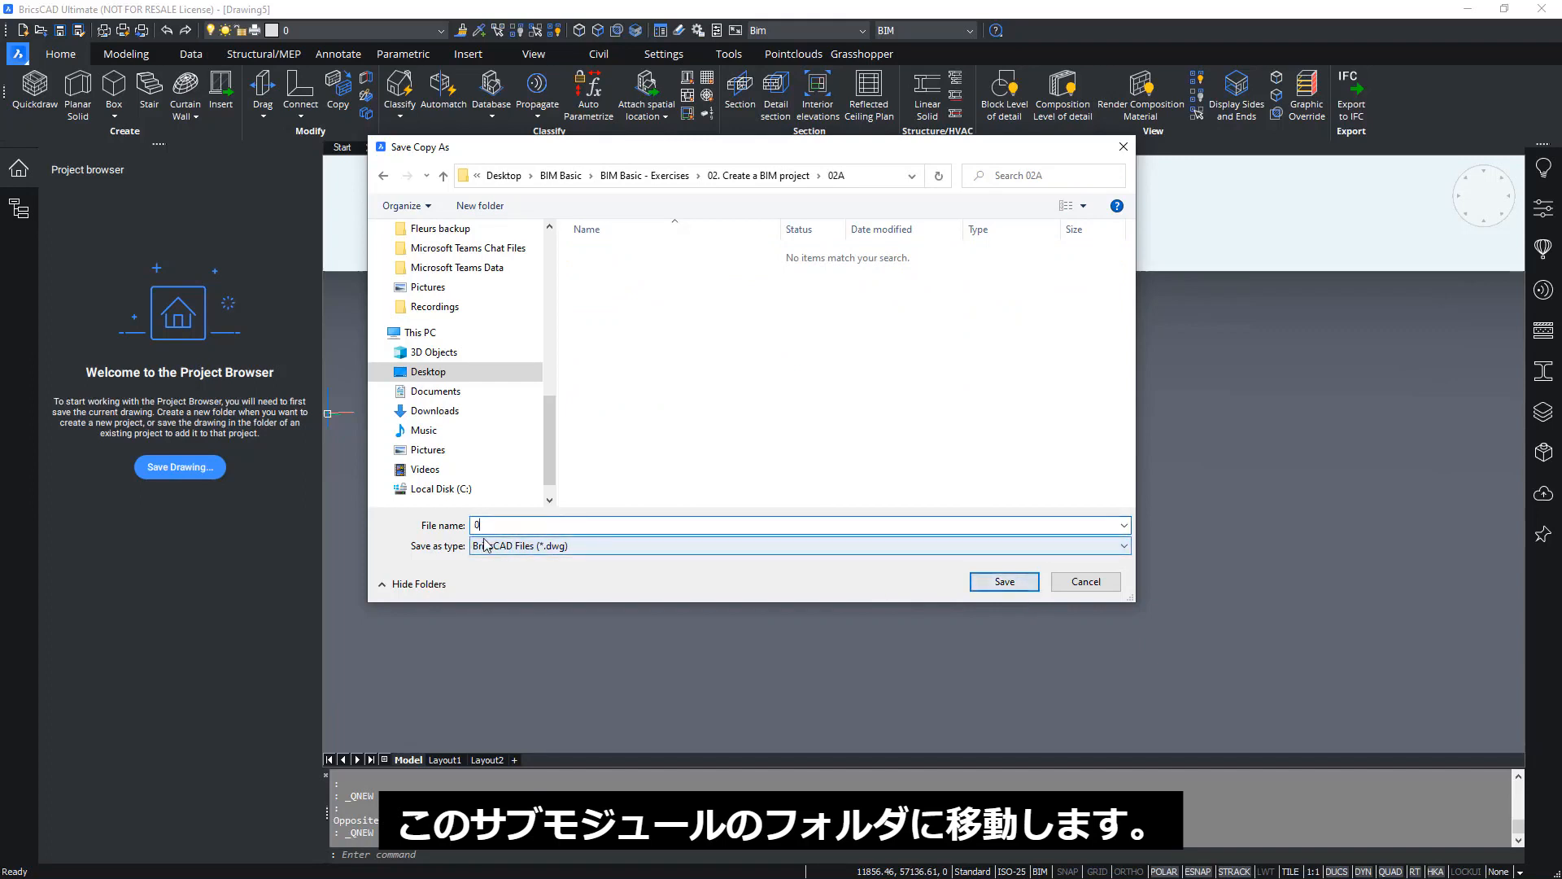
pyautogui.write('02A')
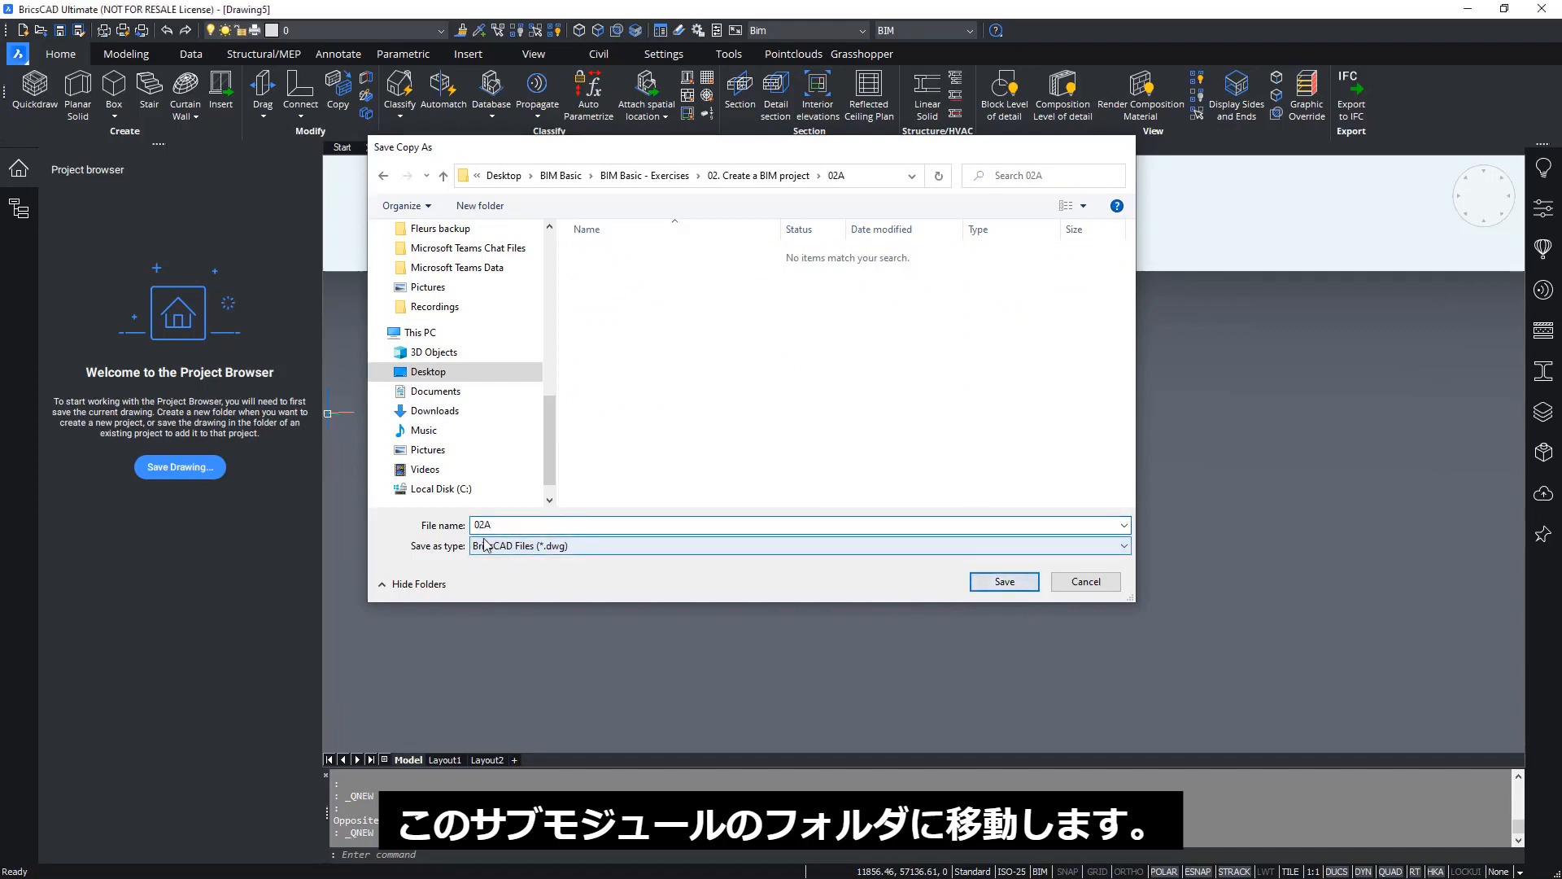
pyautogui.press('Return')
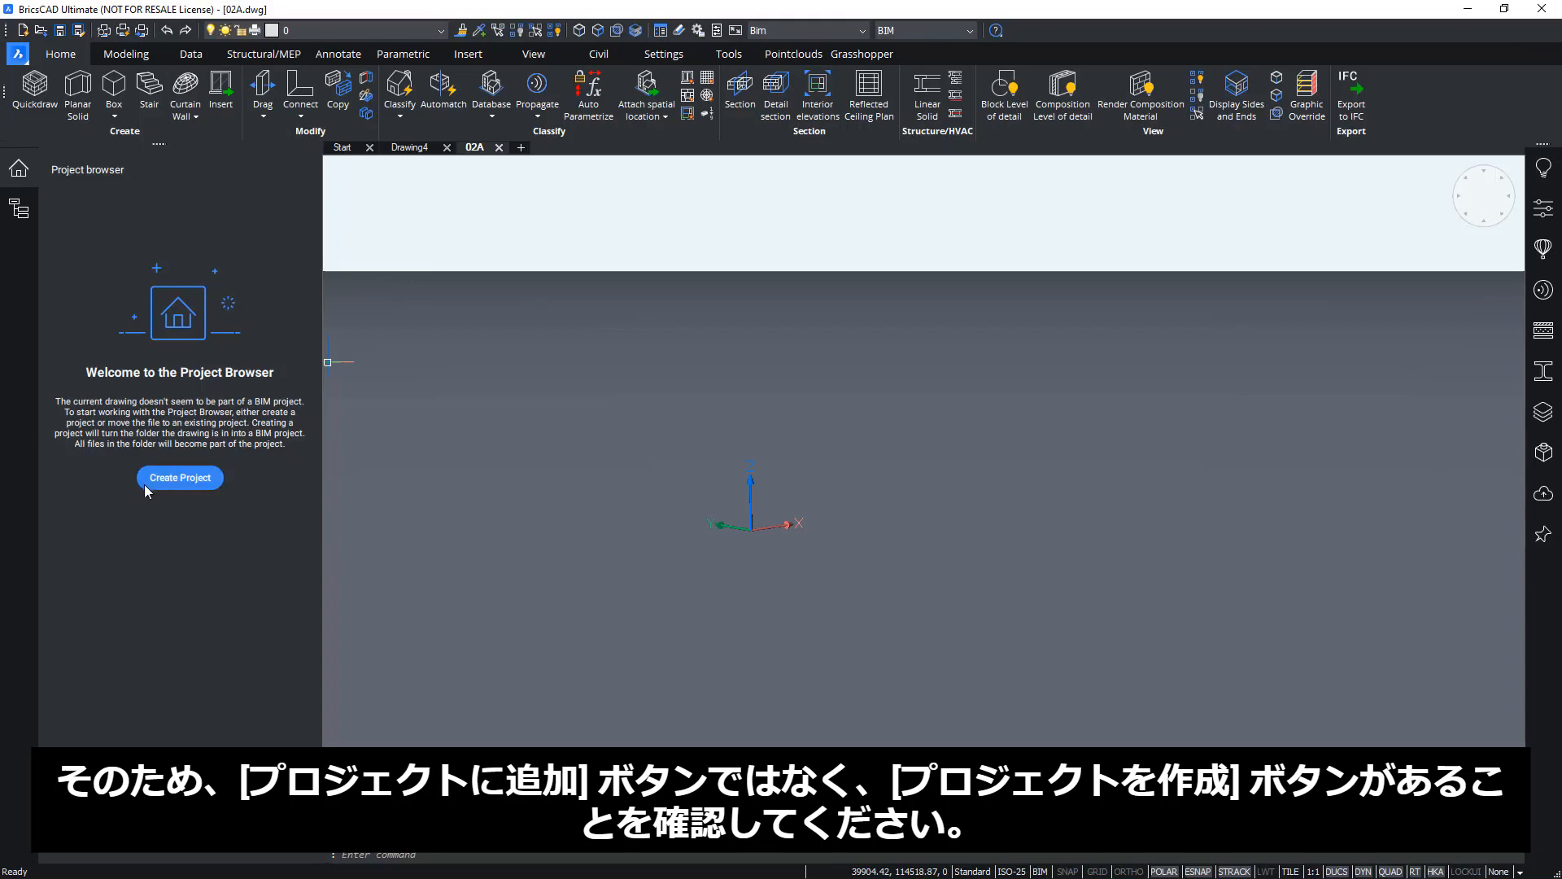
pyautogui.click(202, 483)
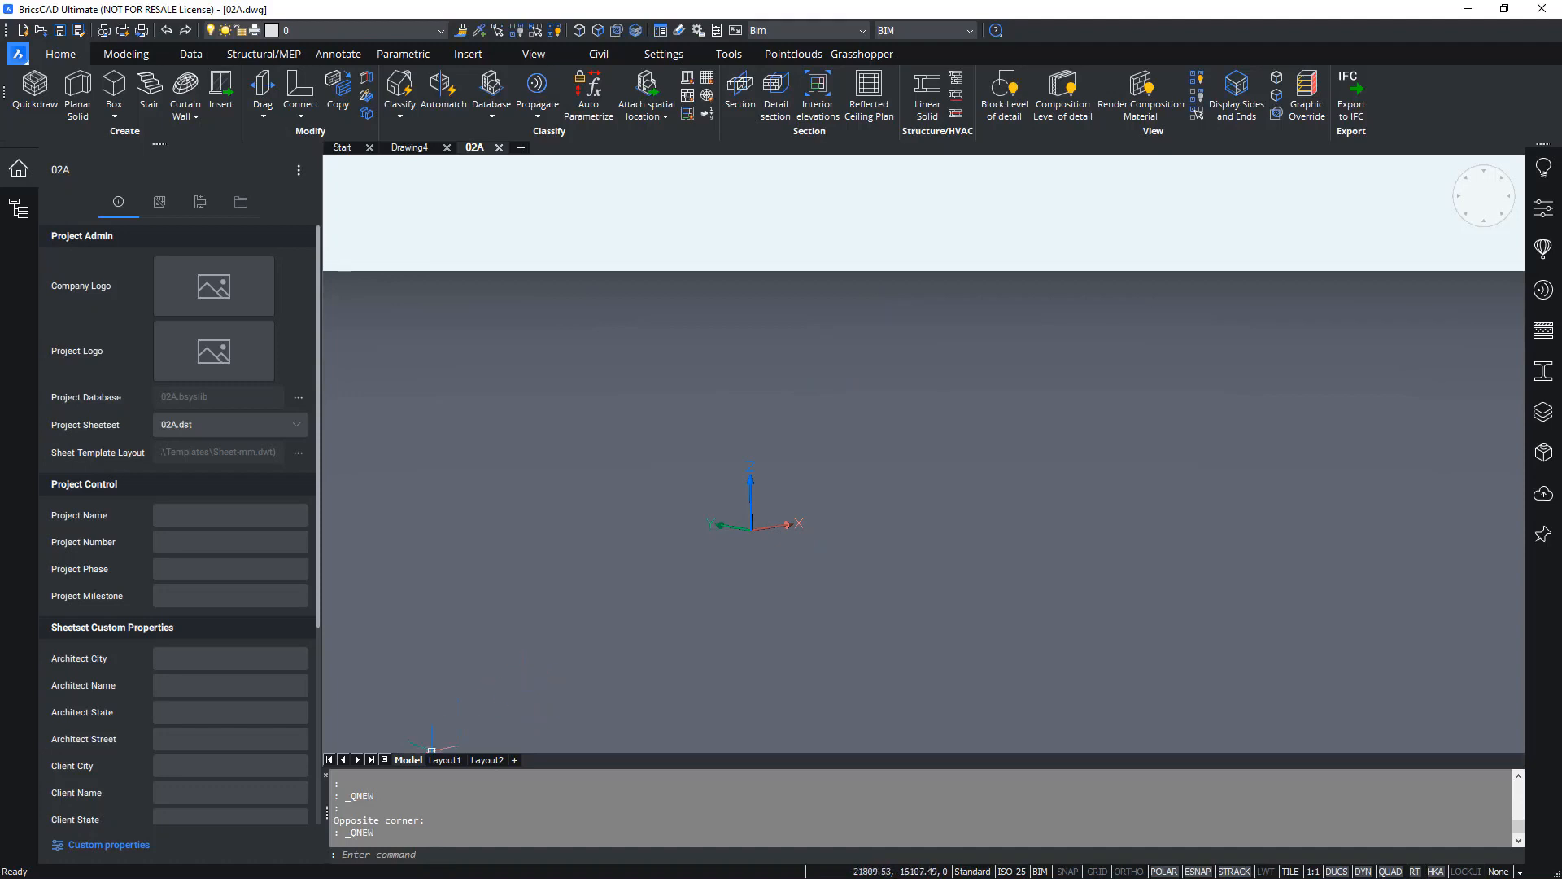
# - Open the 02A drawing's folder and examine the project files: 02A.bsyslib, the Templates folder, 02A.dst and 02A.bak
pyautogui.rightClick(479, 153)
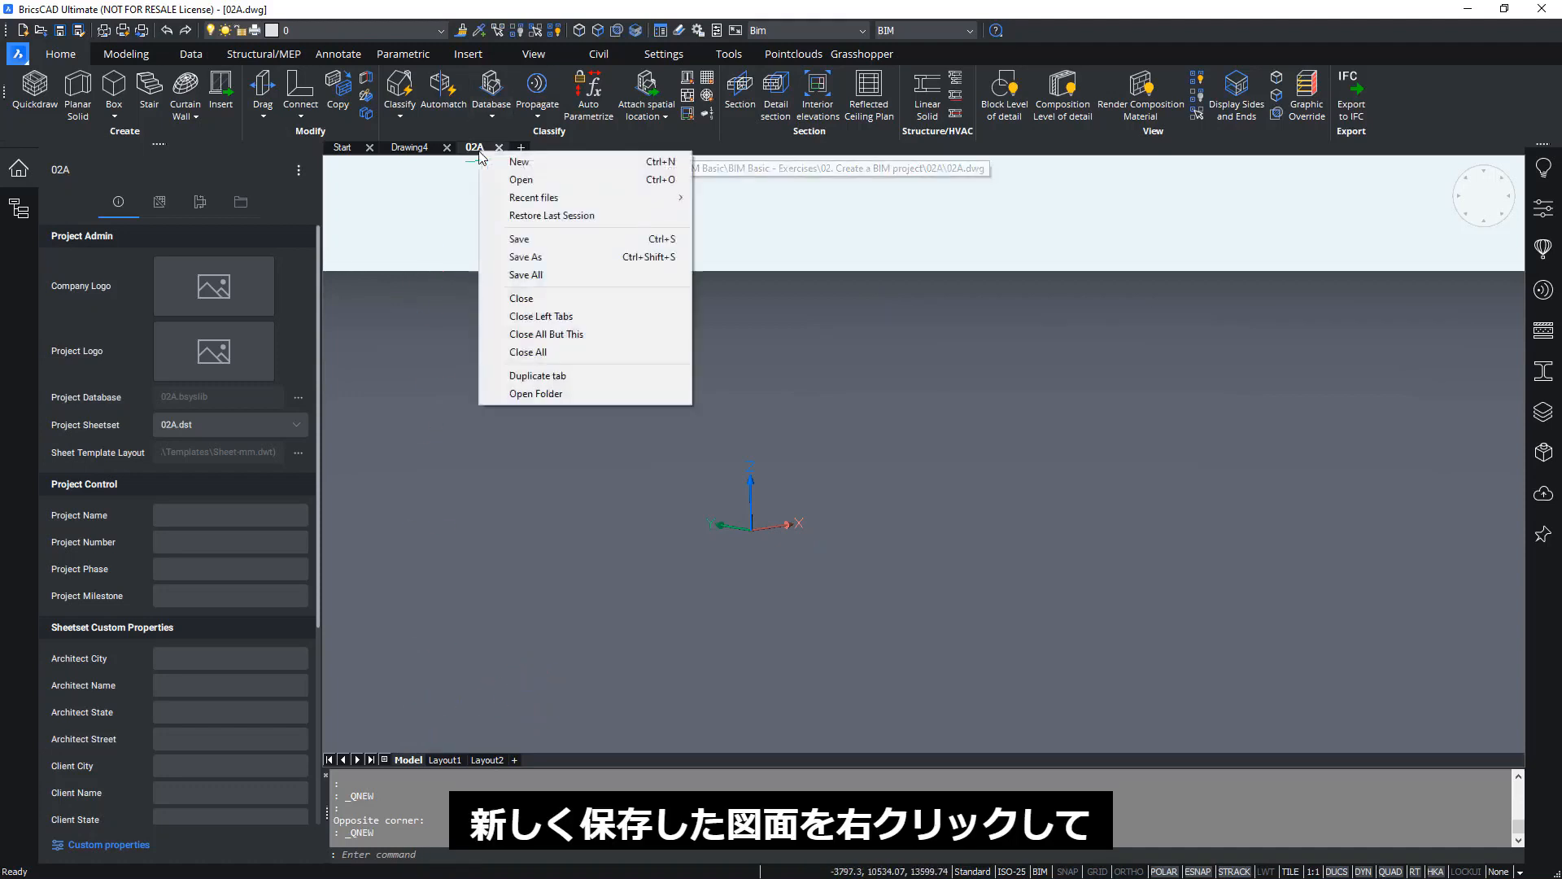
pyautogui.click(574, 395)
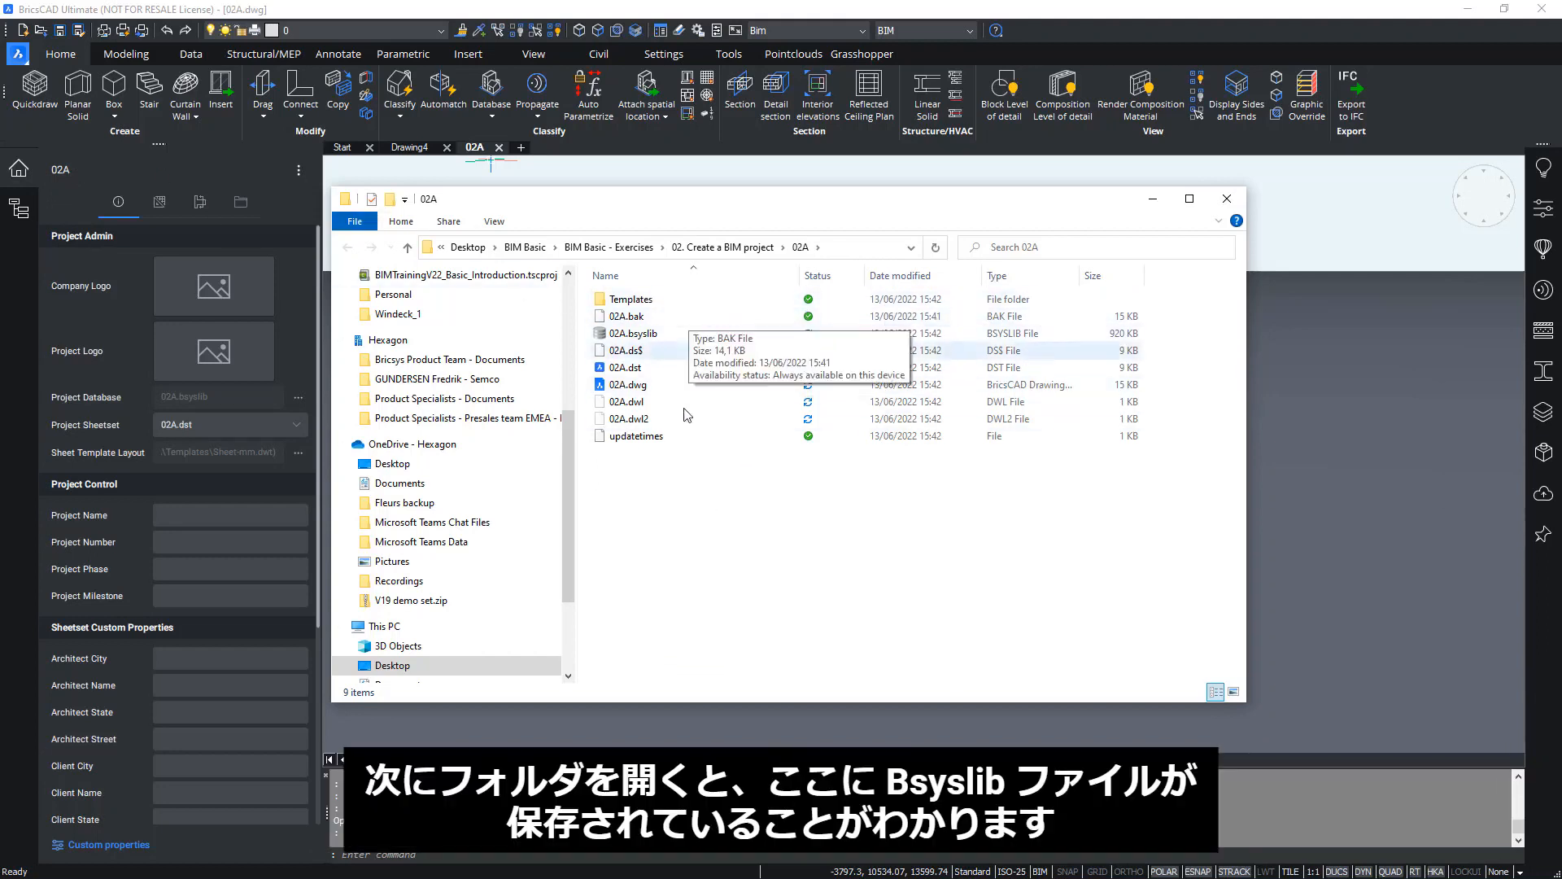
pyautogui.click(658, 337)
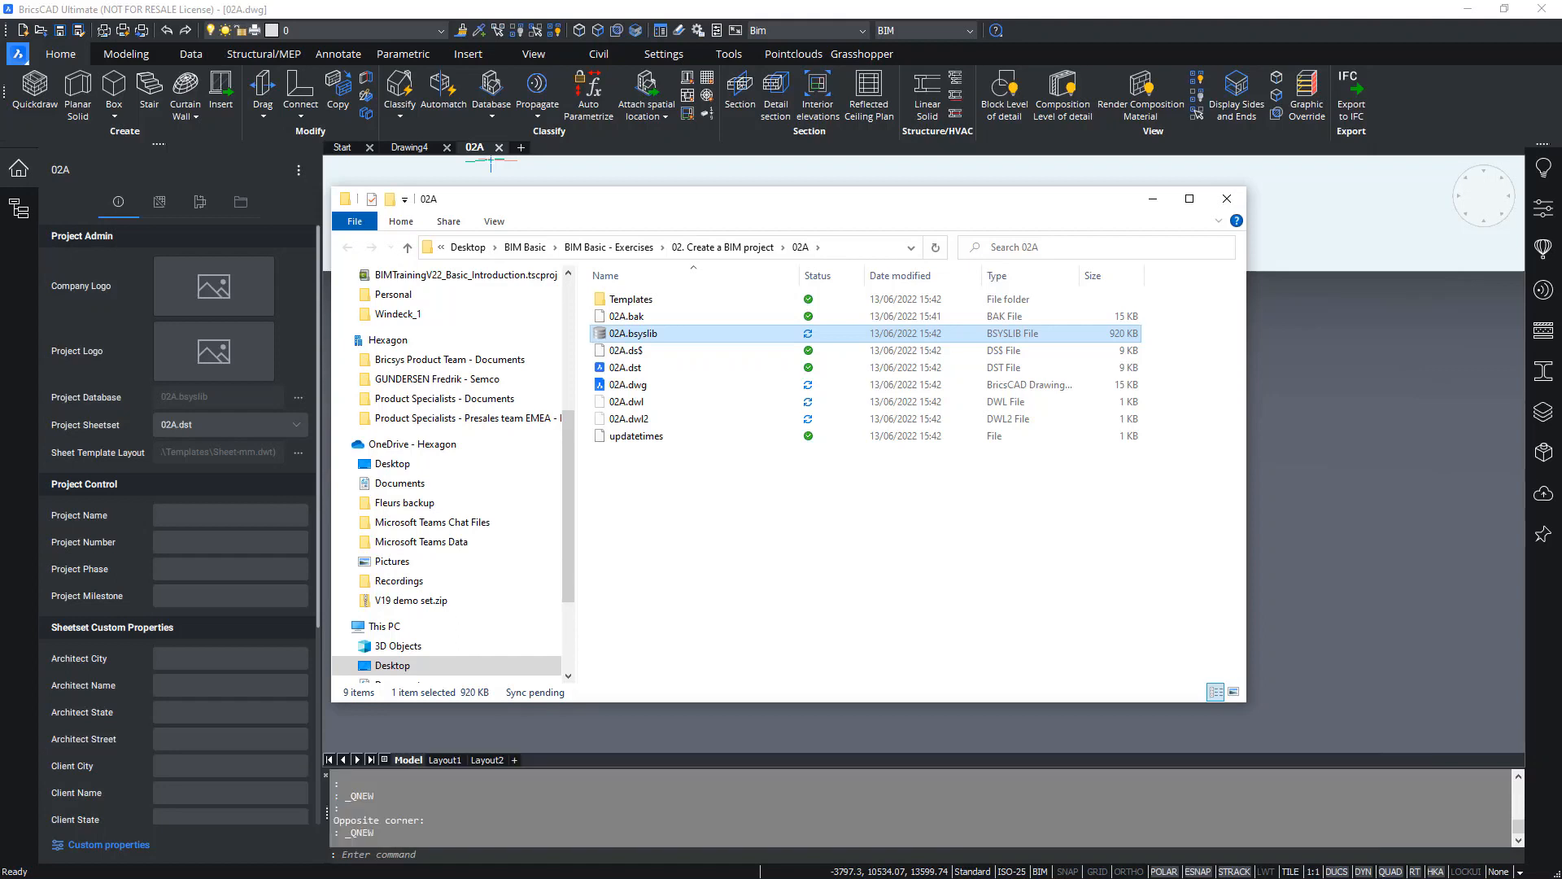
pyautogui.click(697, 301)
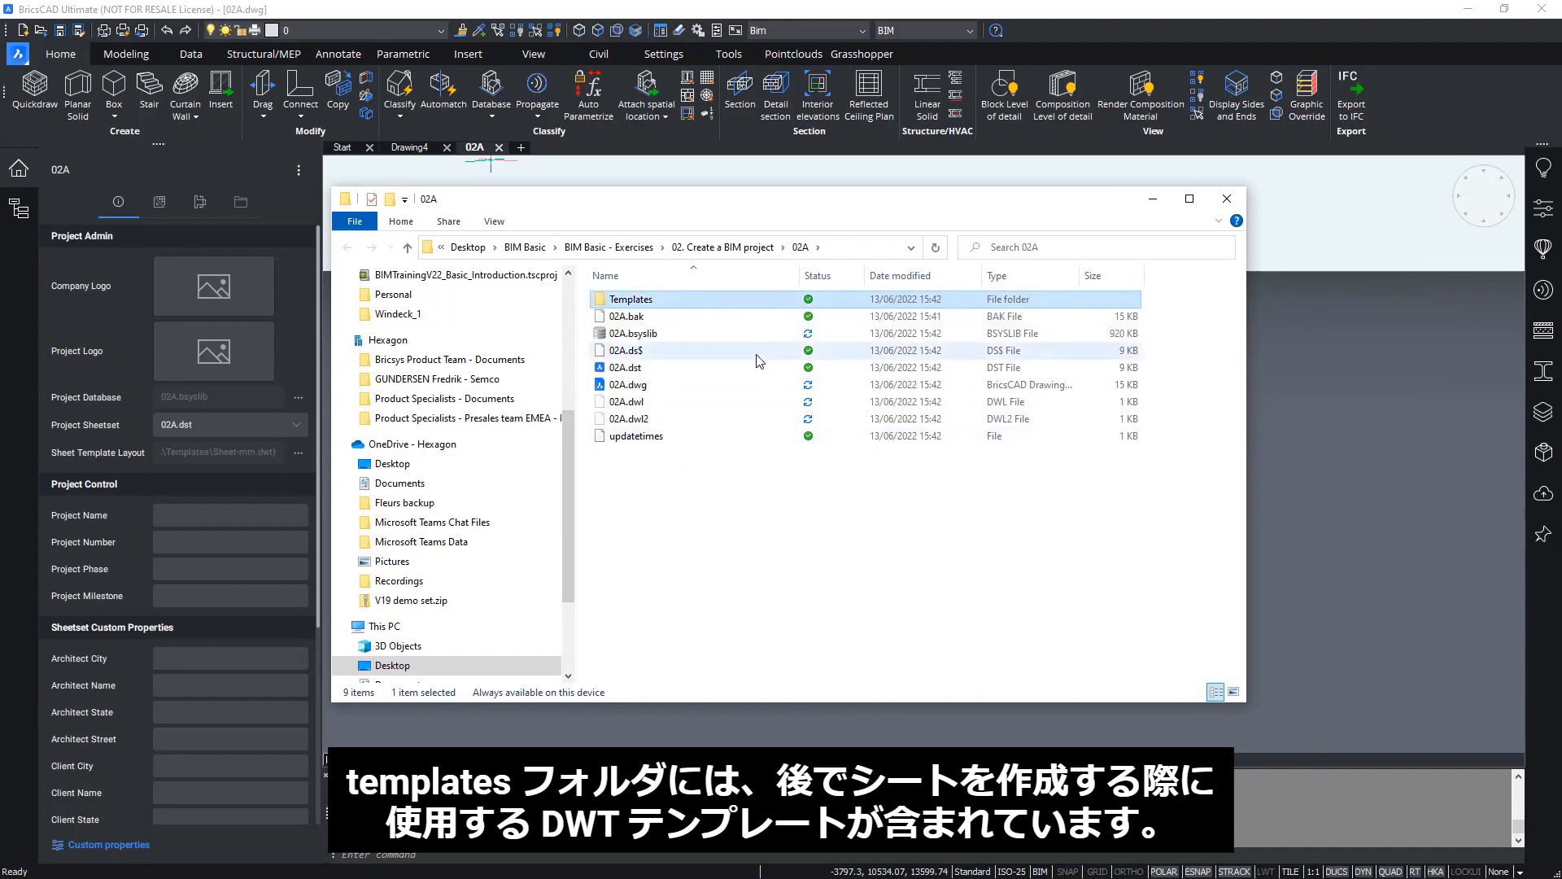
pyautogui.doubleClick(701, 299)
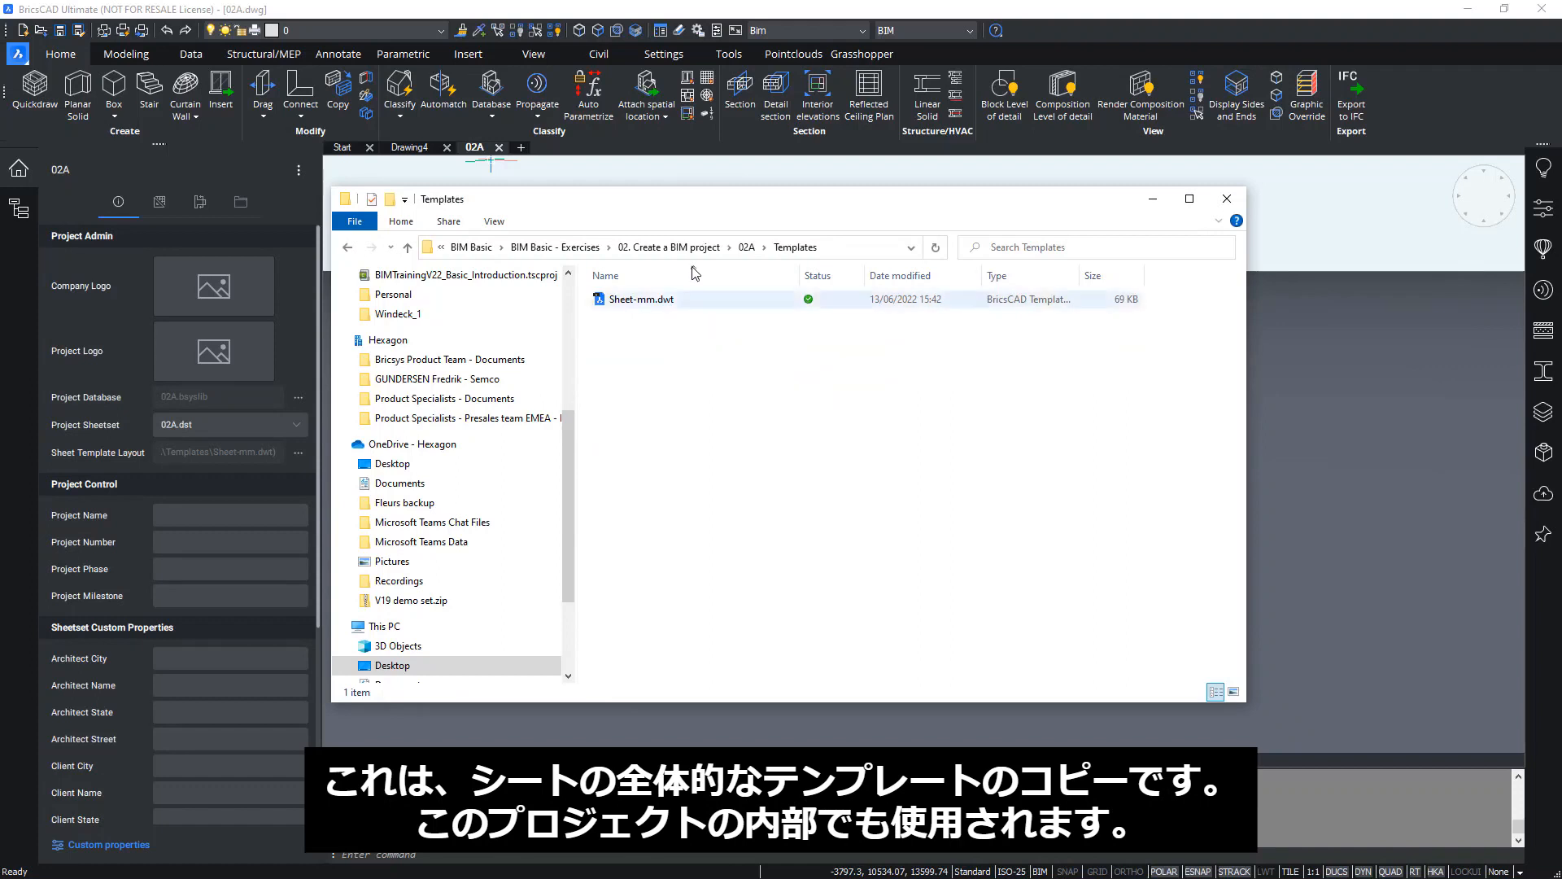
pyautogui.click(751, 248)
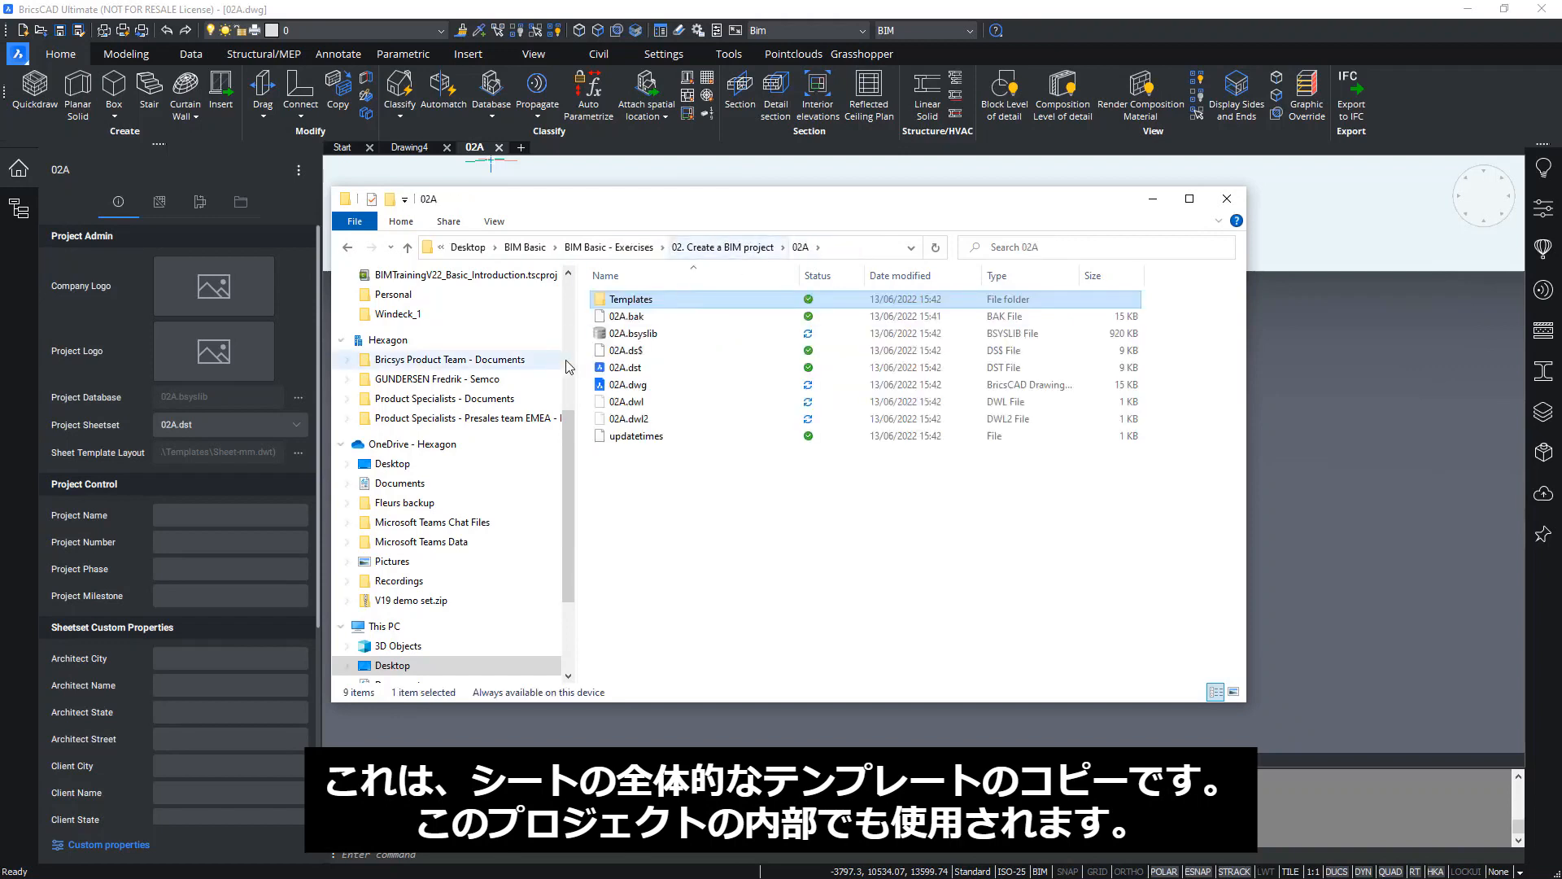
pyautogui.click(649, 373)
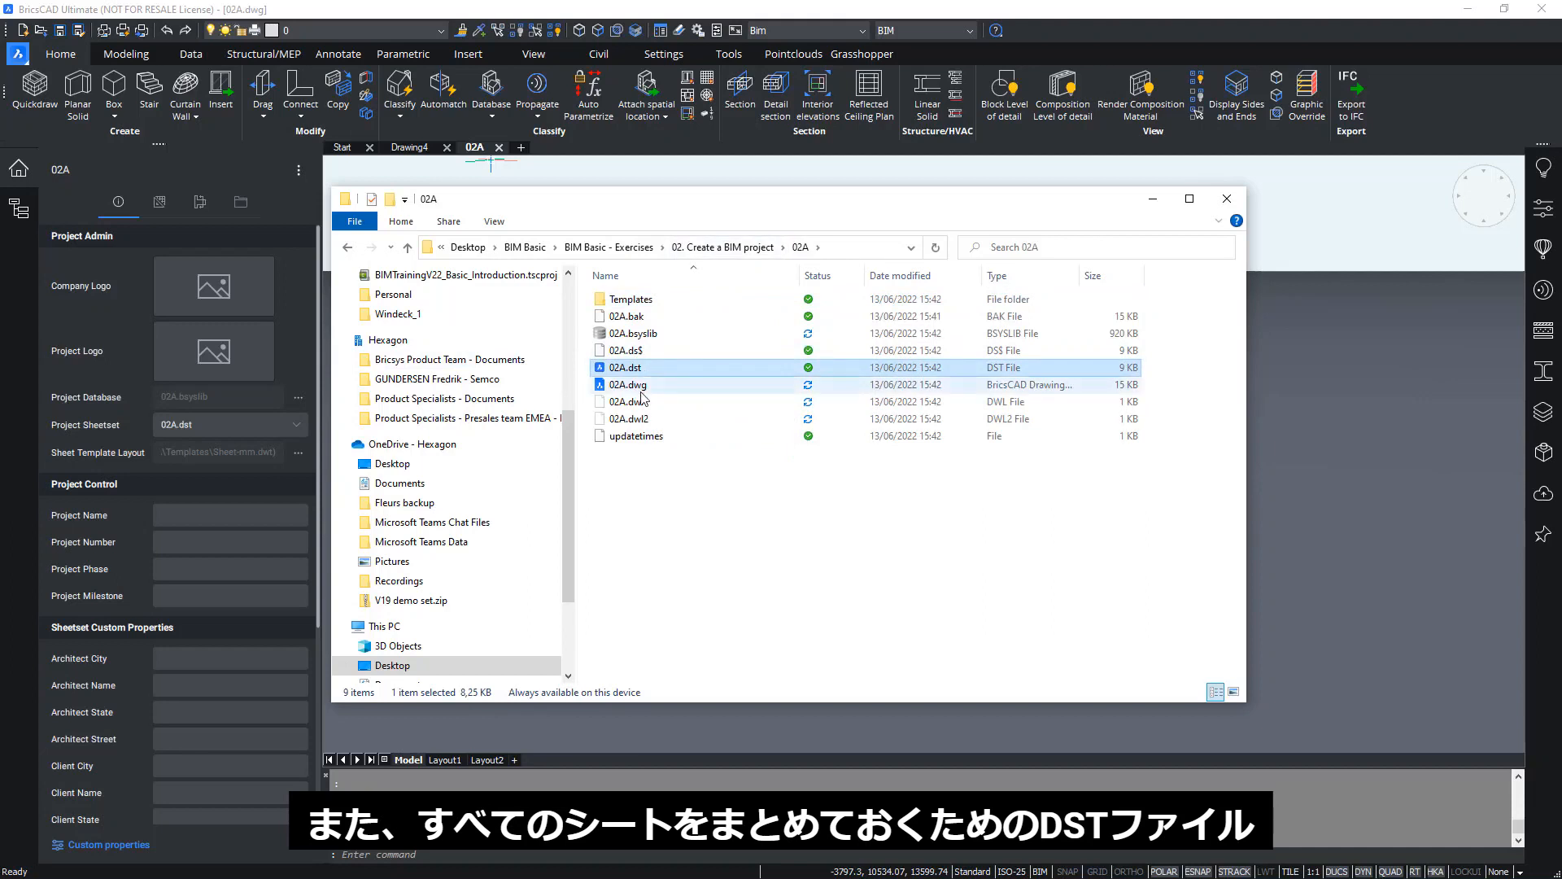
pyautogui.click(665, 319)
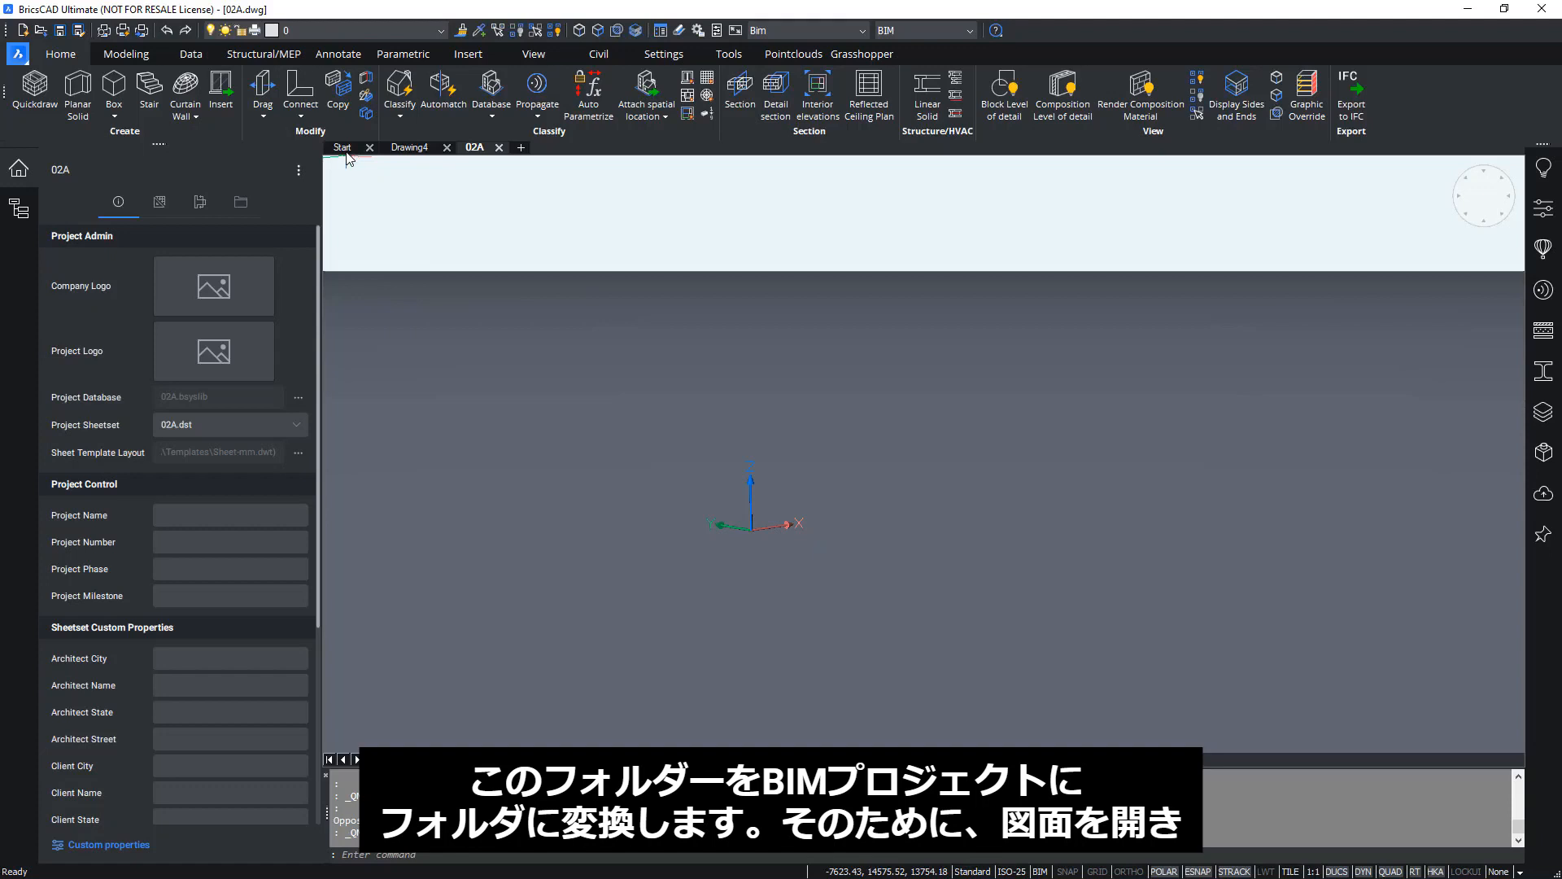
# - Open the drawing 02B_Master.dwg from the 02B folder of the 02. Create a BIM project exercises
pyautogui.click(345, 148)
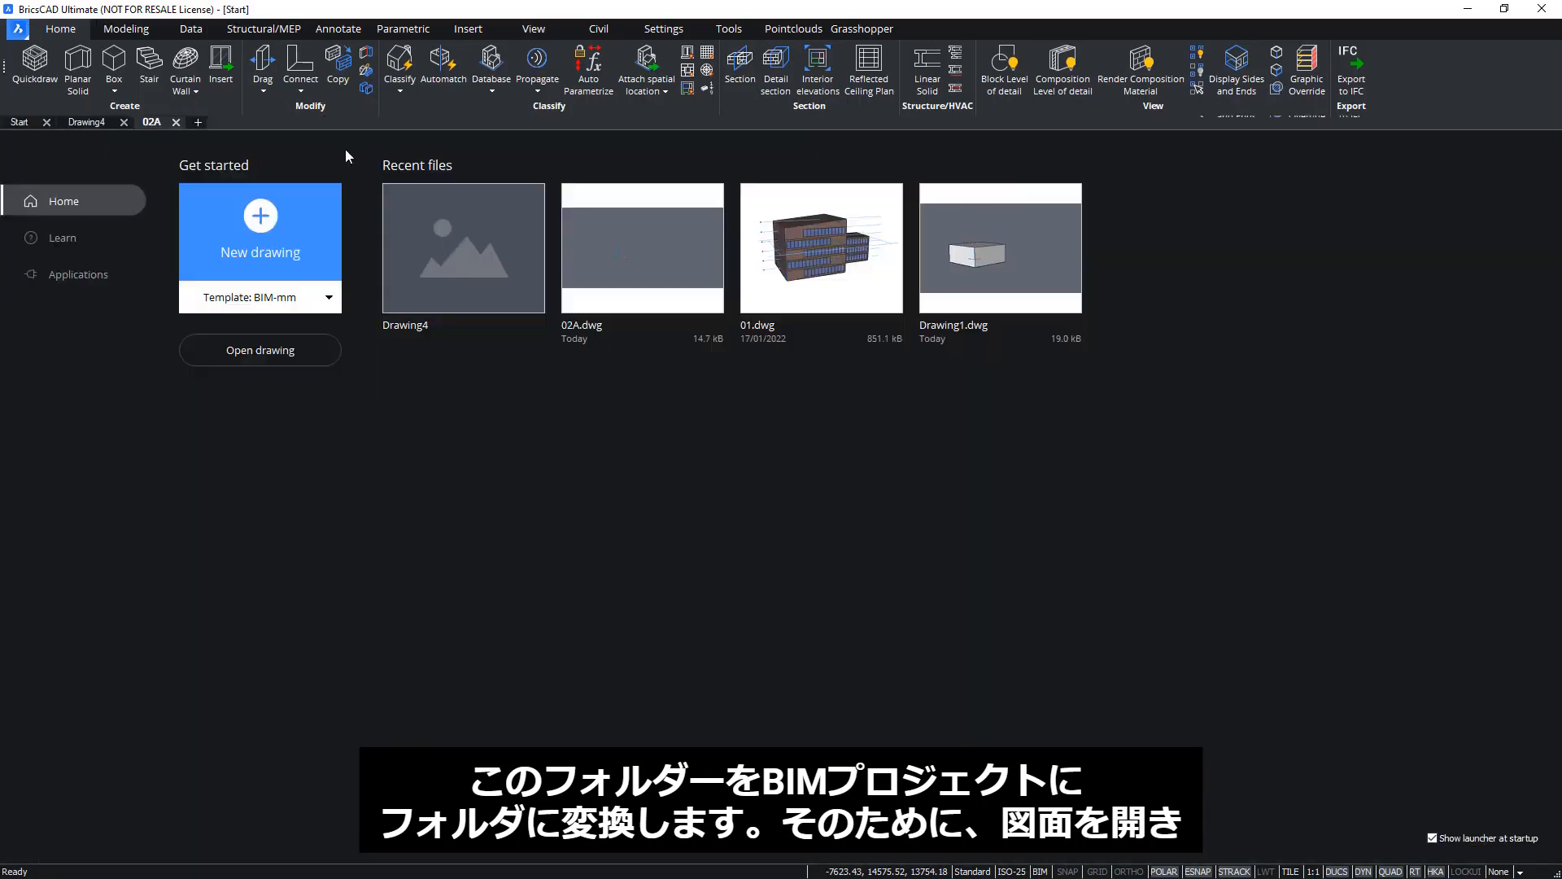
pyautogui.click(262, 352)
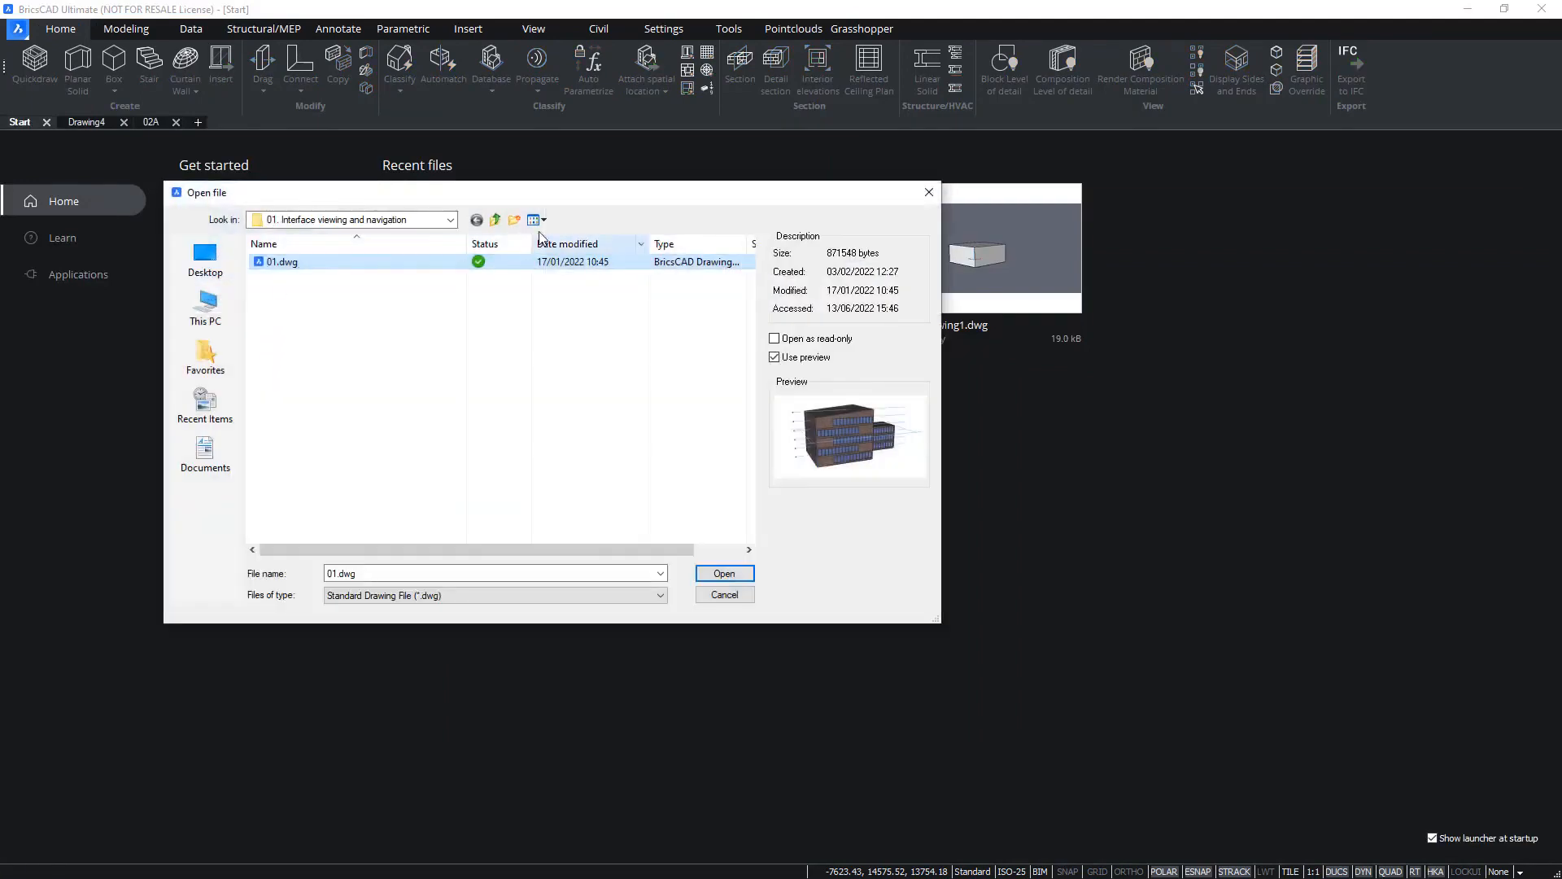
pyautogui.click(496, 219)
pyautogui.doubleClick(319, 277)
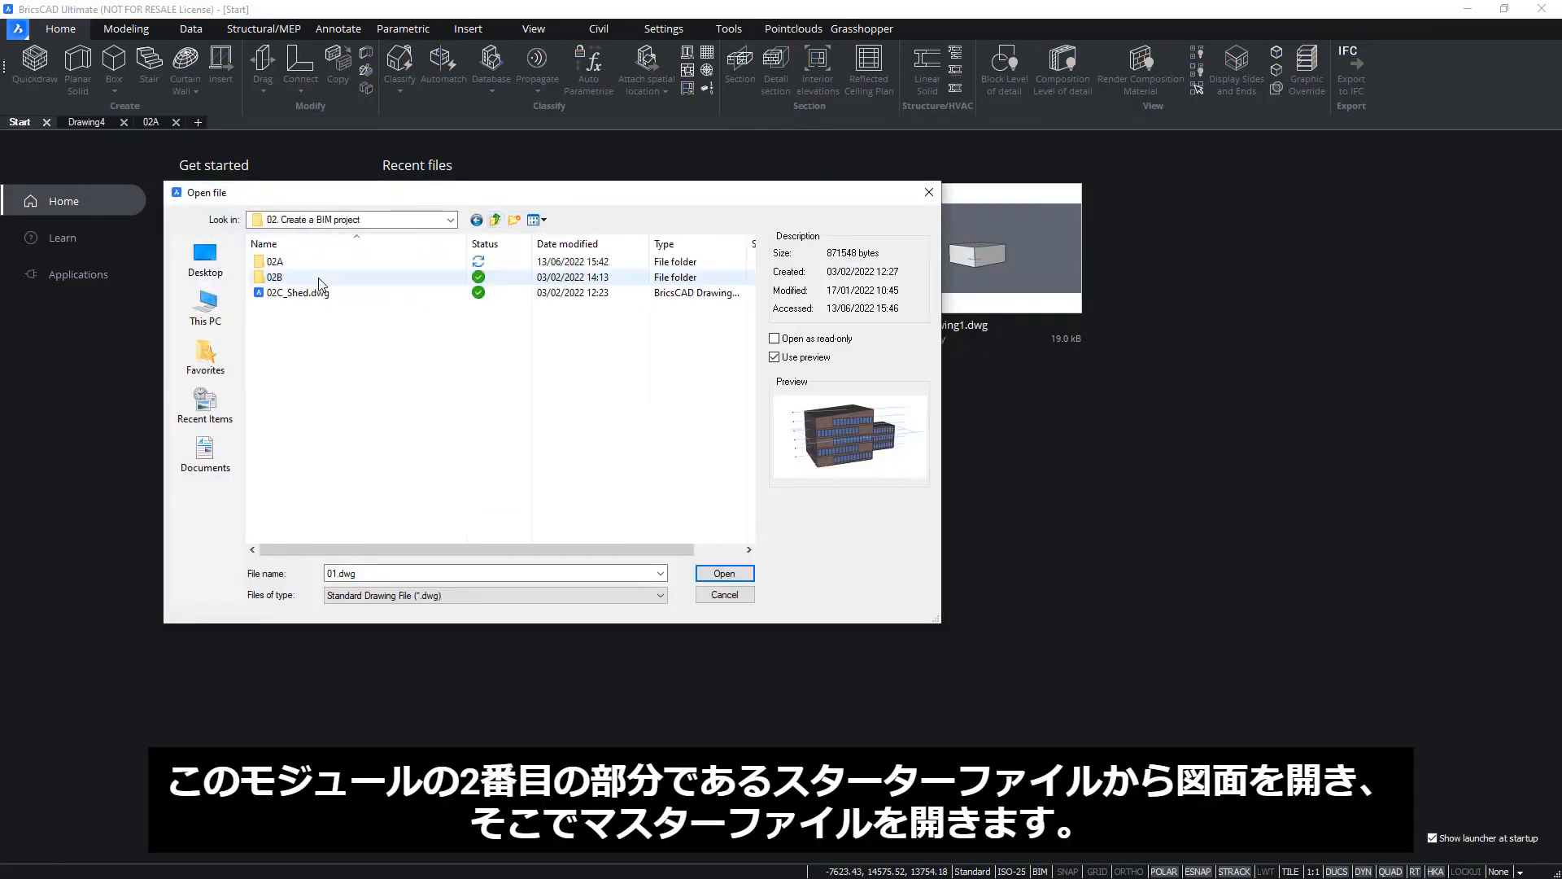
pyautogui.doubleClick(324, 278)
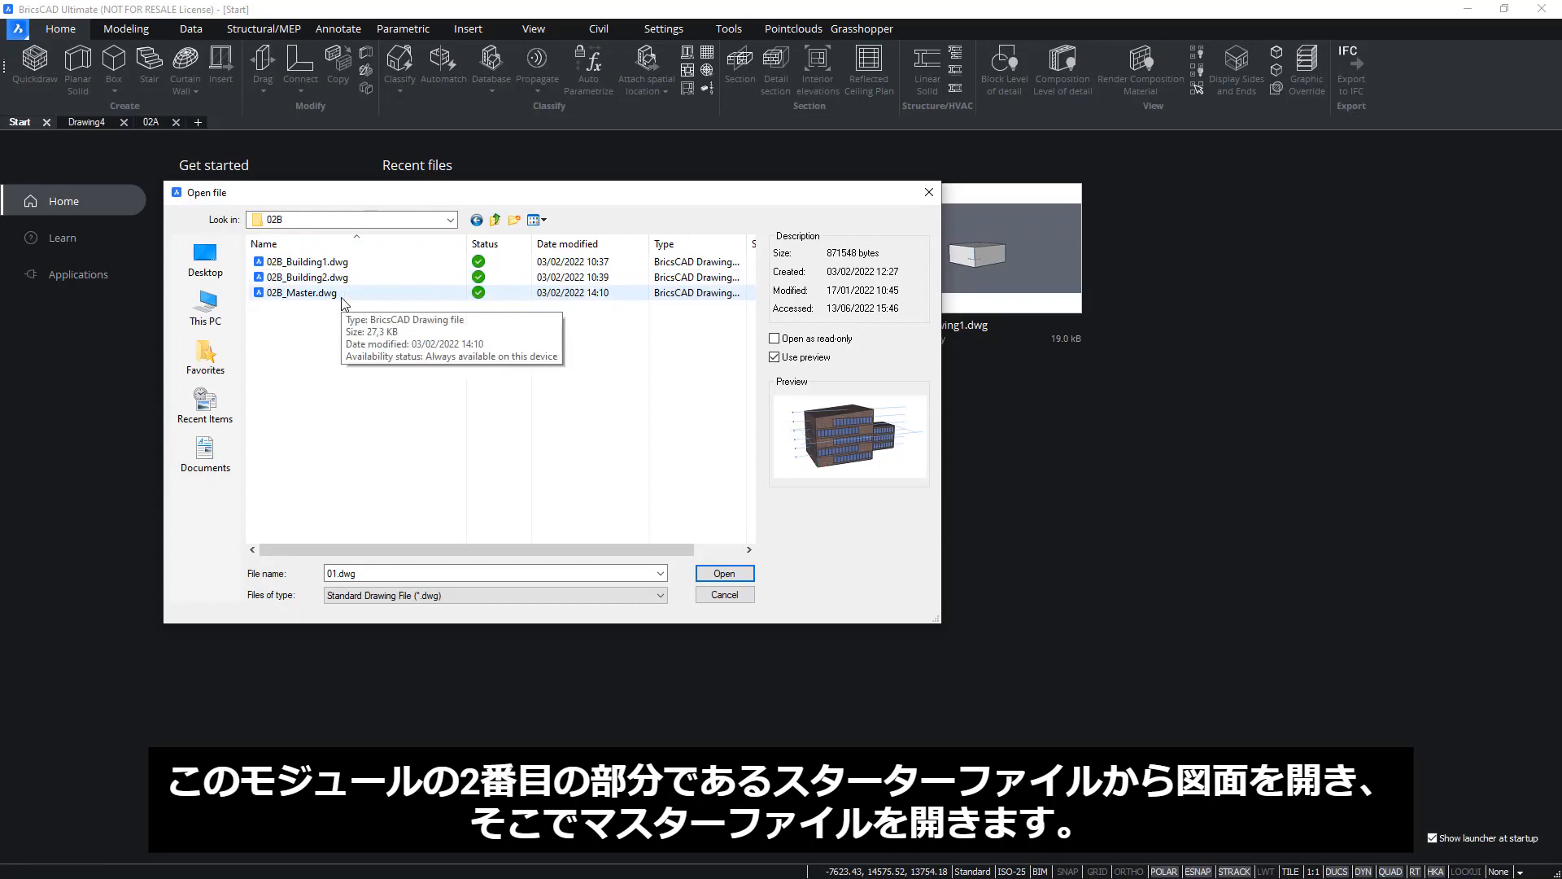
pyautogui.doubleClick(342, 293)
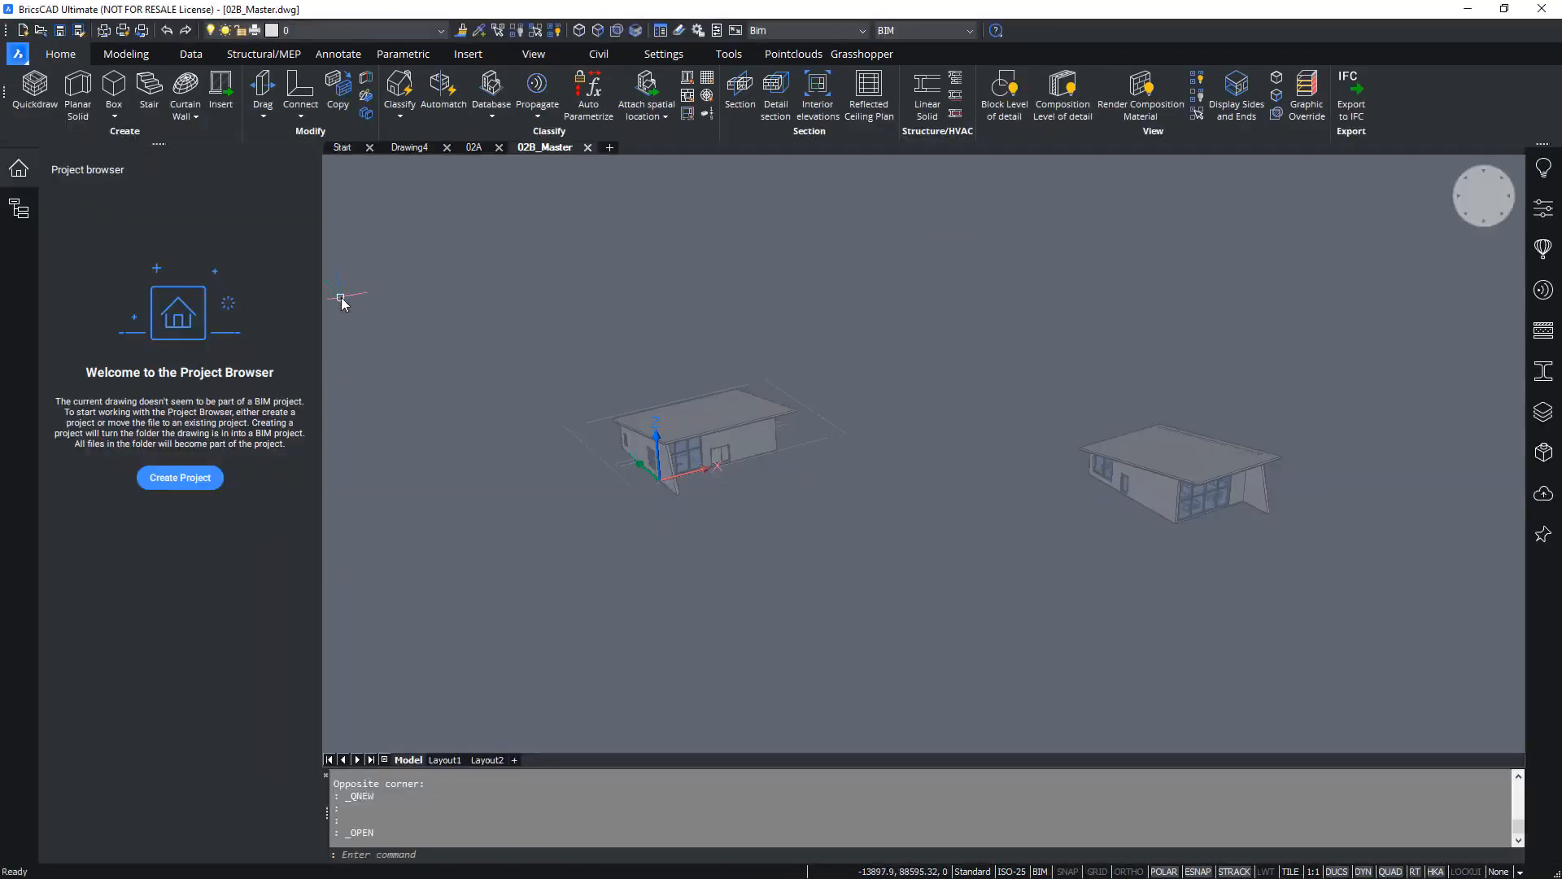
# - Select the building at the drawing's origin and examine its external reference details
pyautogui.moveTo(936, 460); pyautogui.dragTo(804, 485, button='middle')
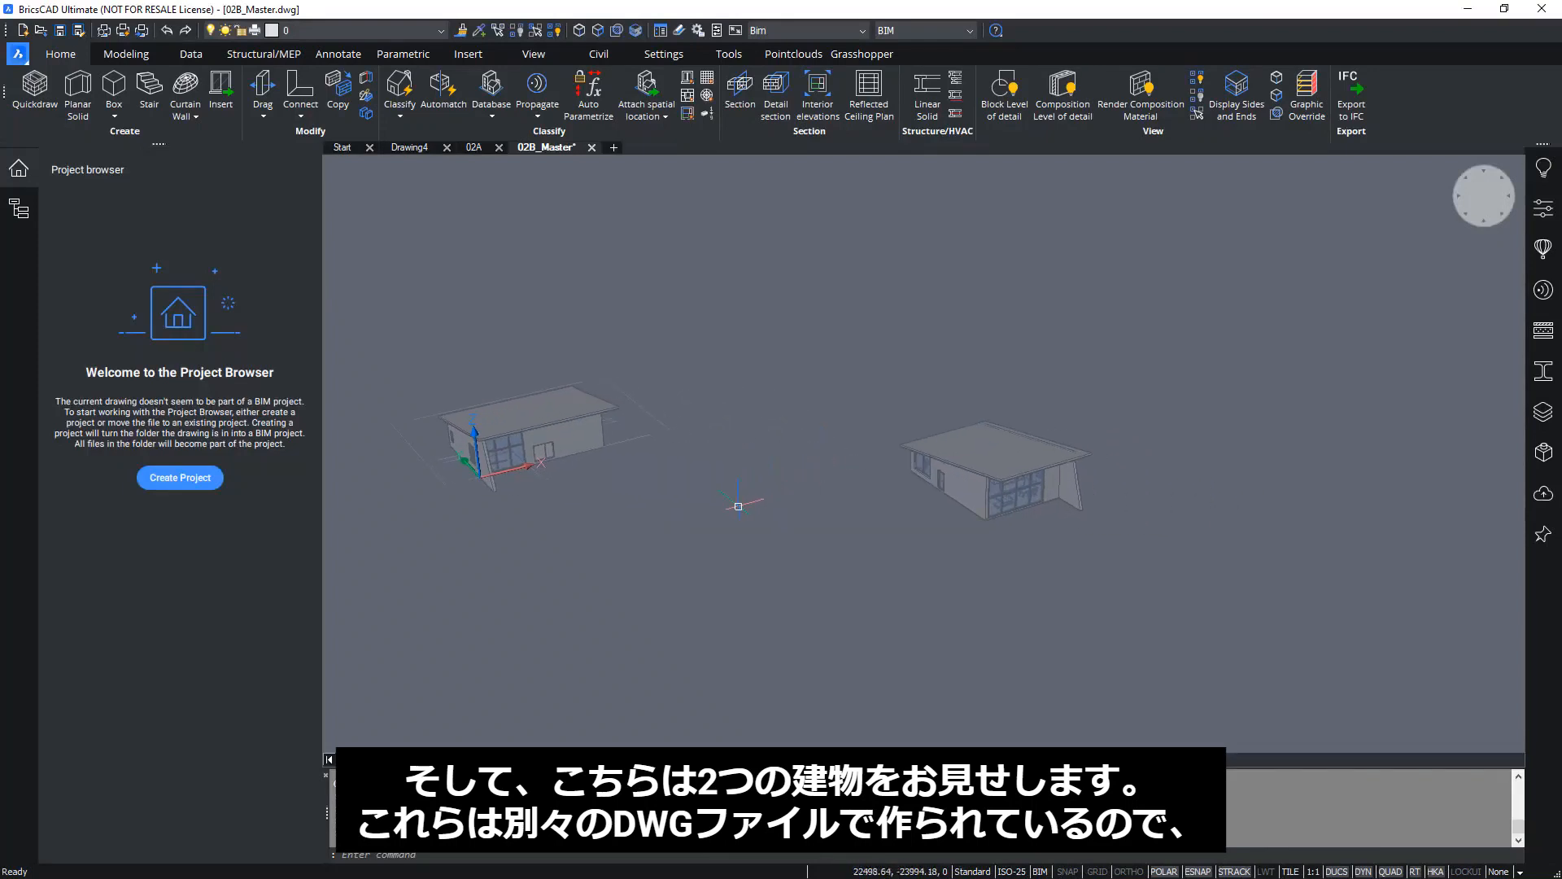
pyautogui.click(552, 405)
pyautogui.moveTo(553, 405)
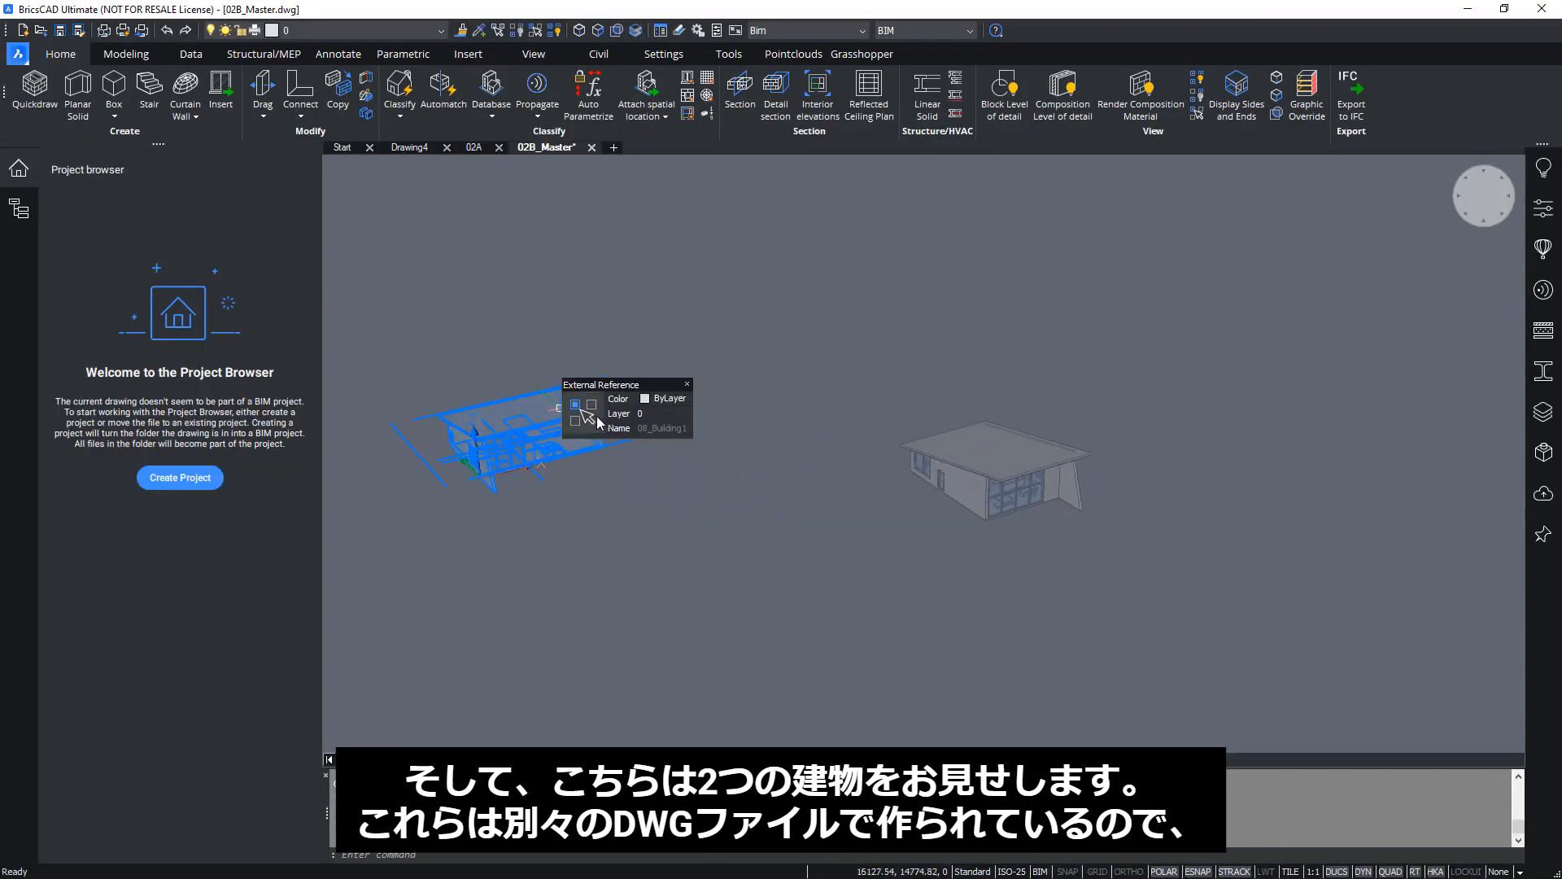
pyautogui.moveTo(584, 453)
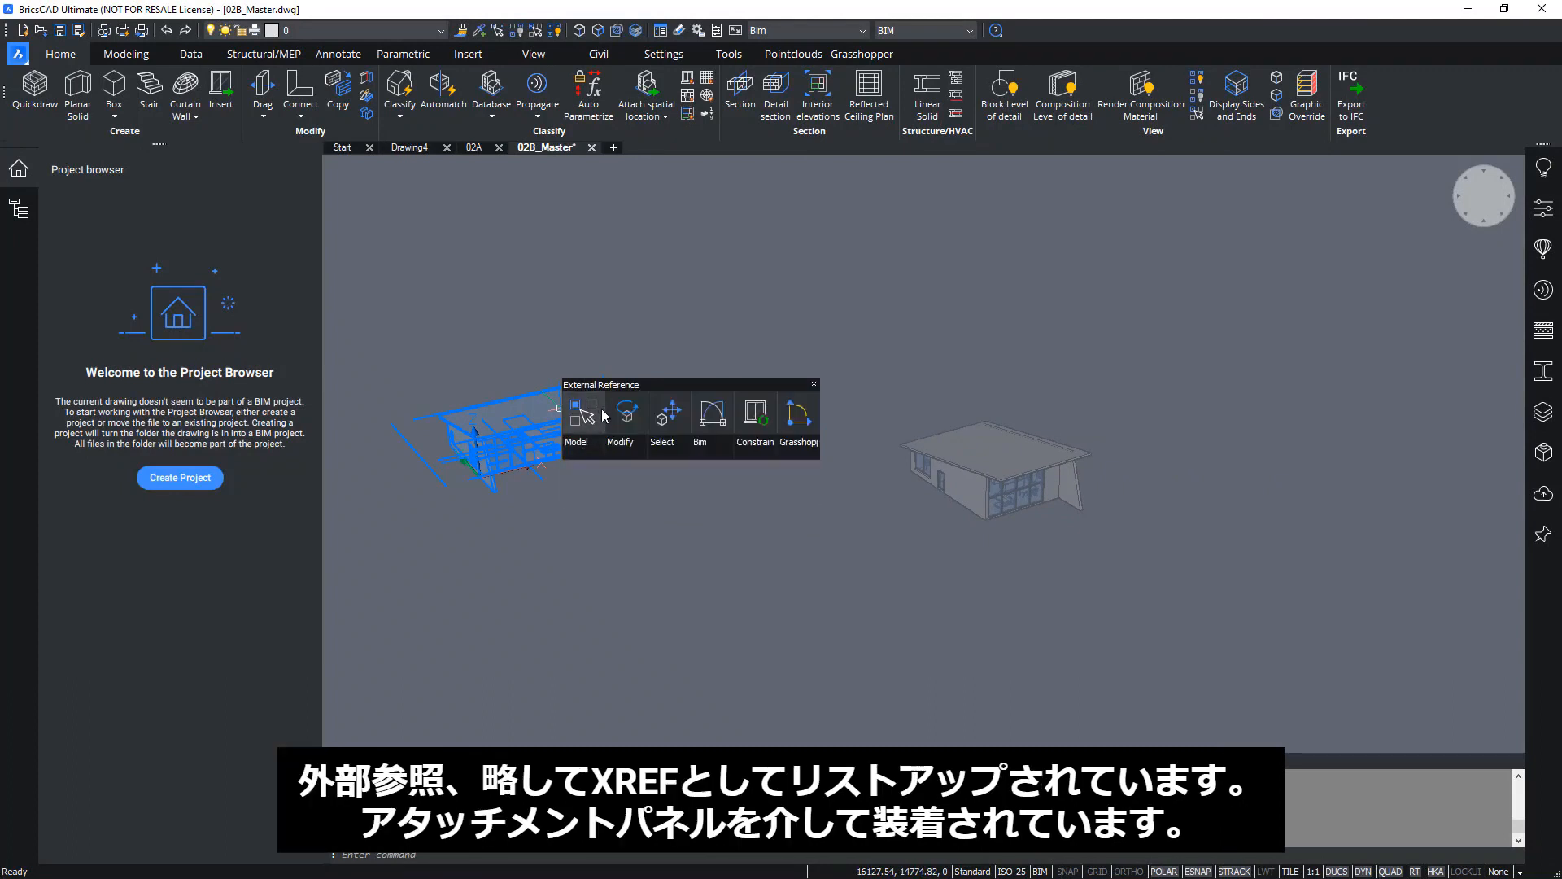
pyautogui.moveTo(625, 419)
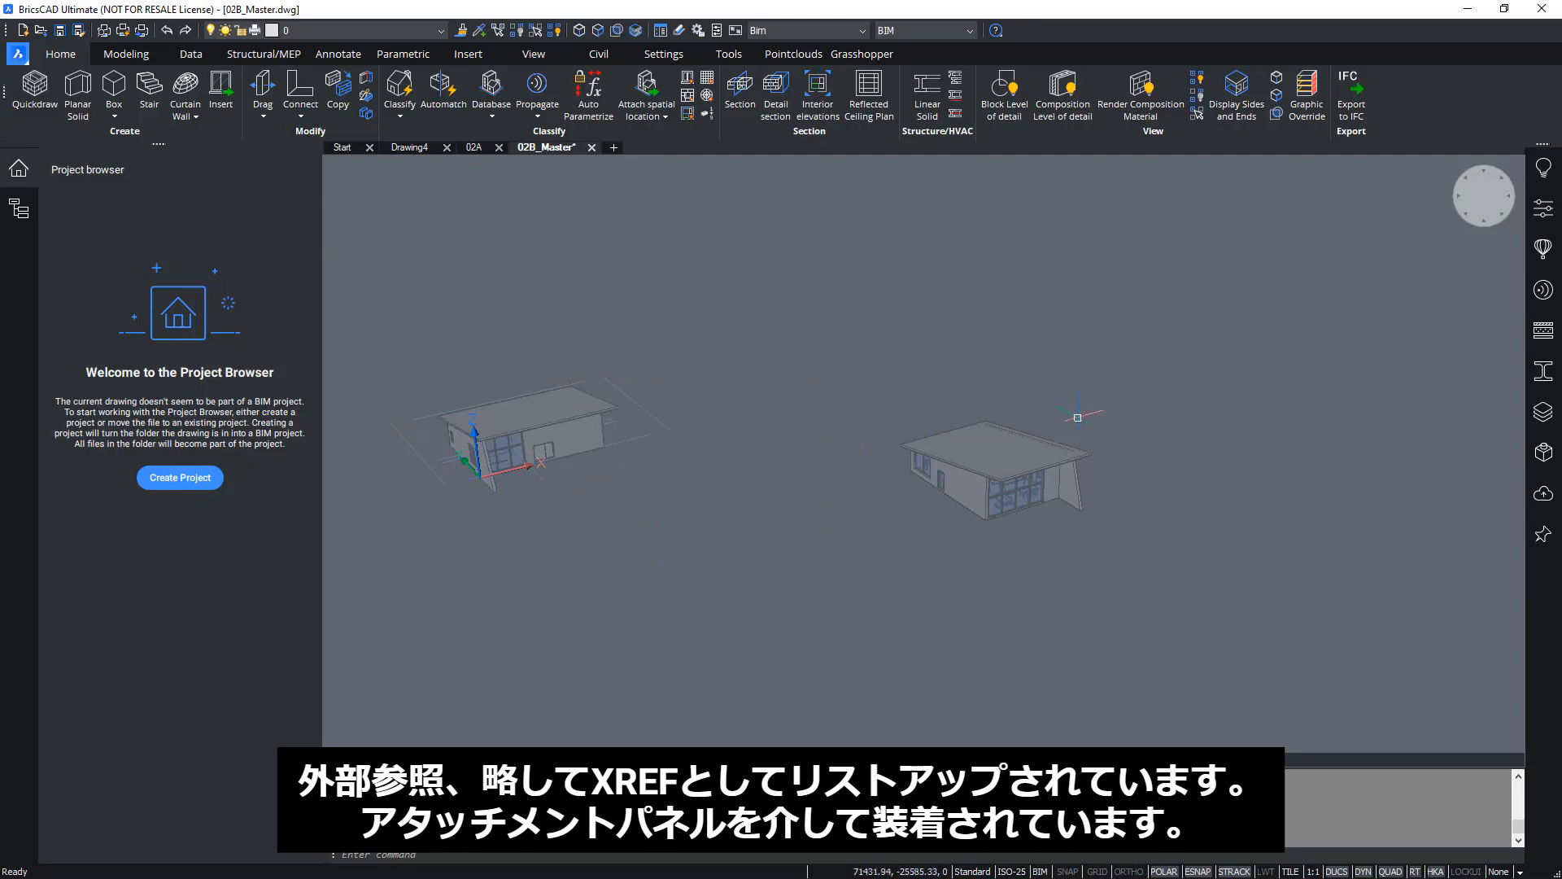
# - Show the Attachments panel for the external references of the 02B_Master drawing
pyautogui.rightClick(1548, 592)
pyautogui.moveTo(1501, 594)
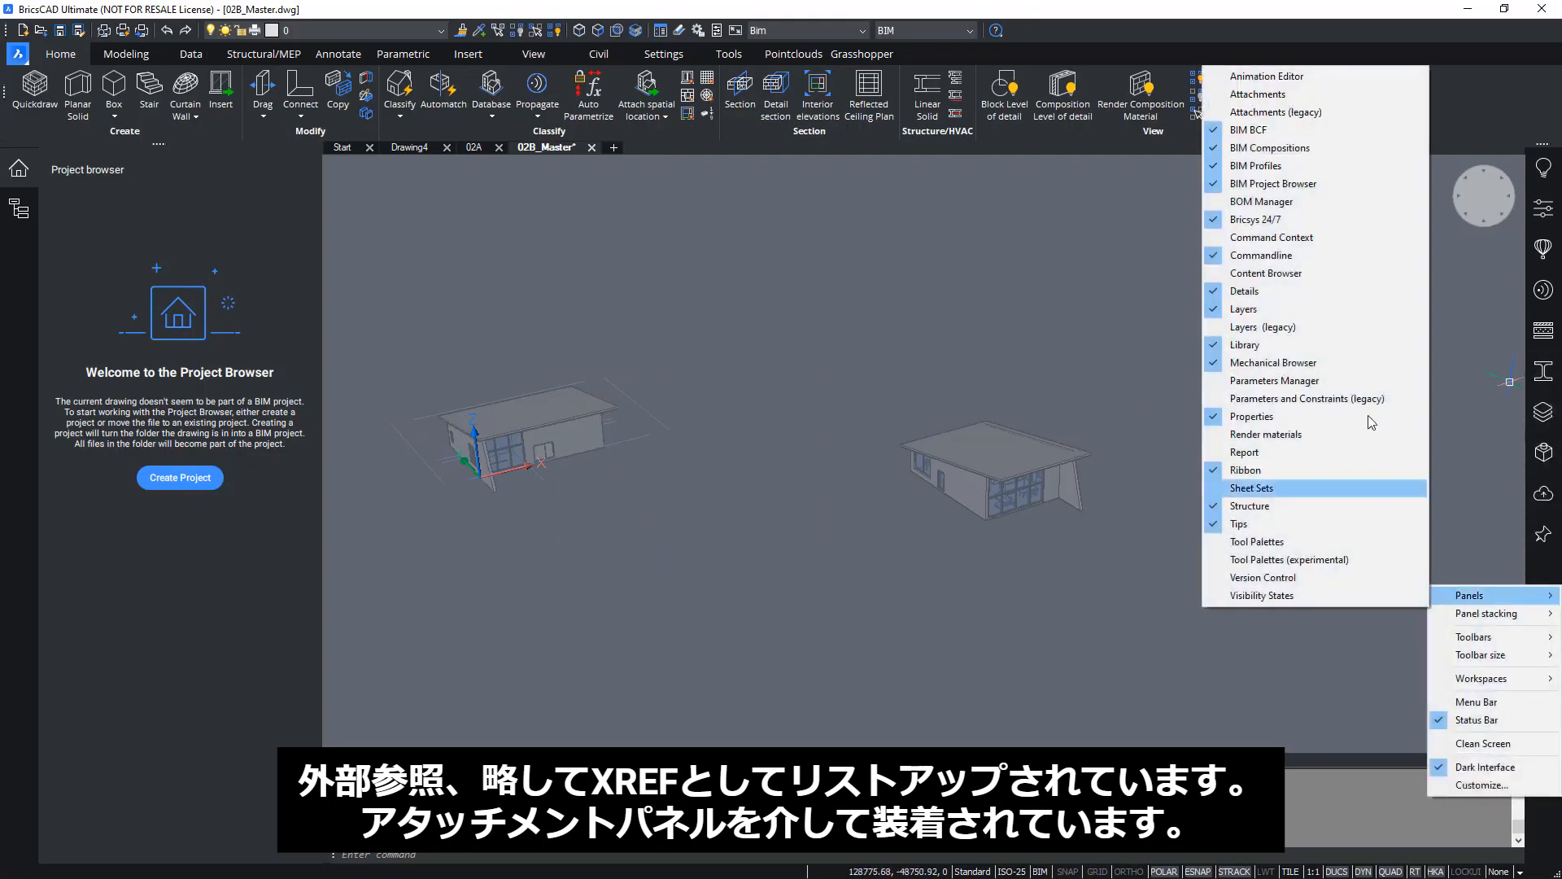
pyautogui.click(1258, 94)
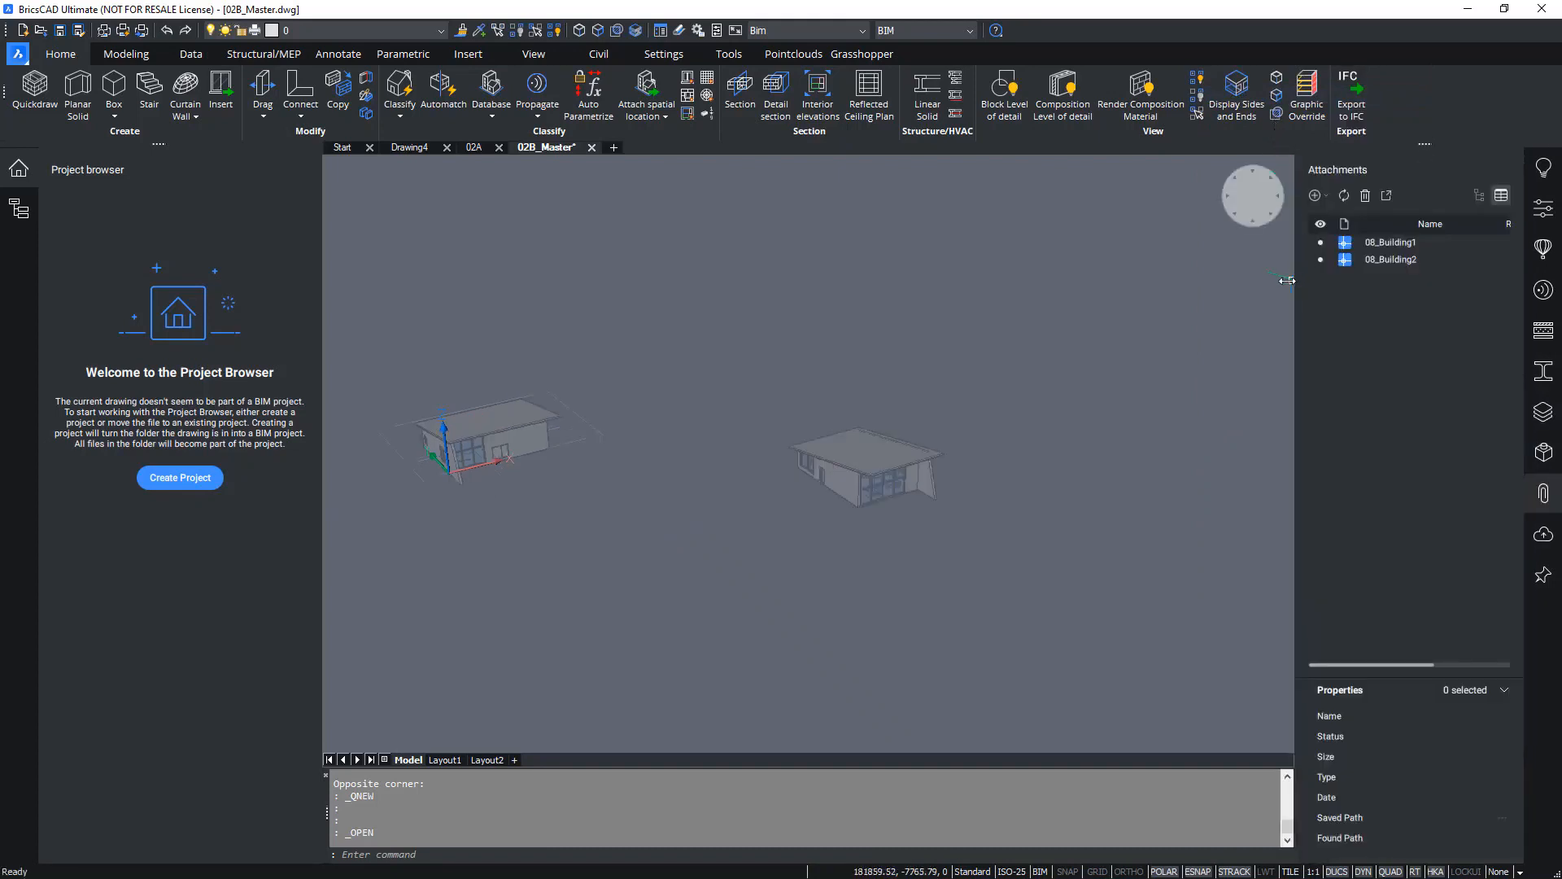
# - Widen the Attachments panel to examine the 08_Building2 reference's details, and hide the panel
pyautogui.moveTo(1295, 281); pyautogui.dragTo(1119, 269)
pyautogui.click(1237, 259)
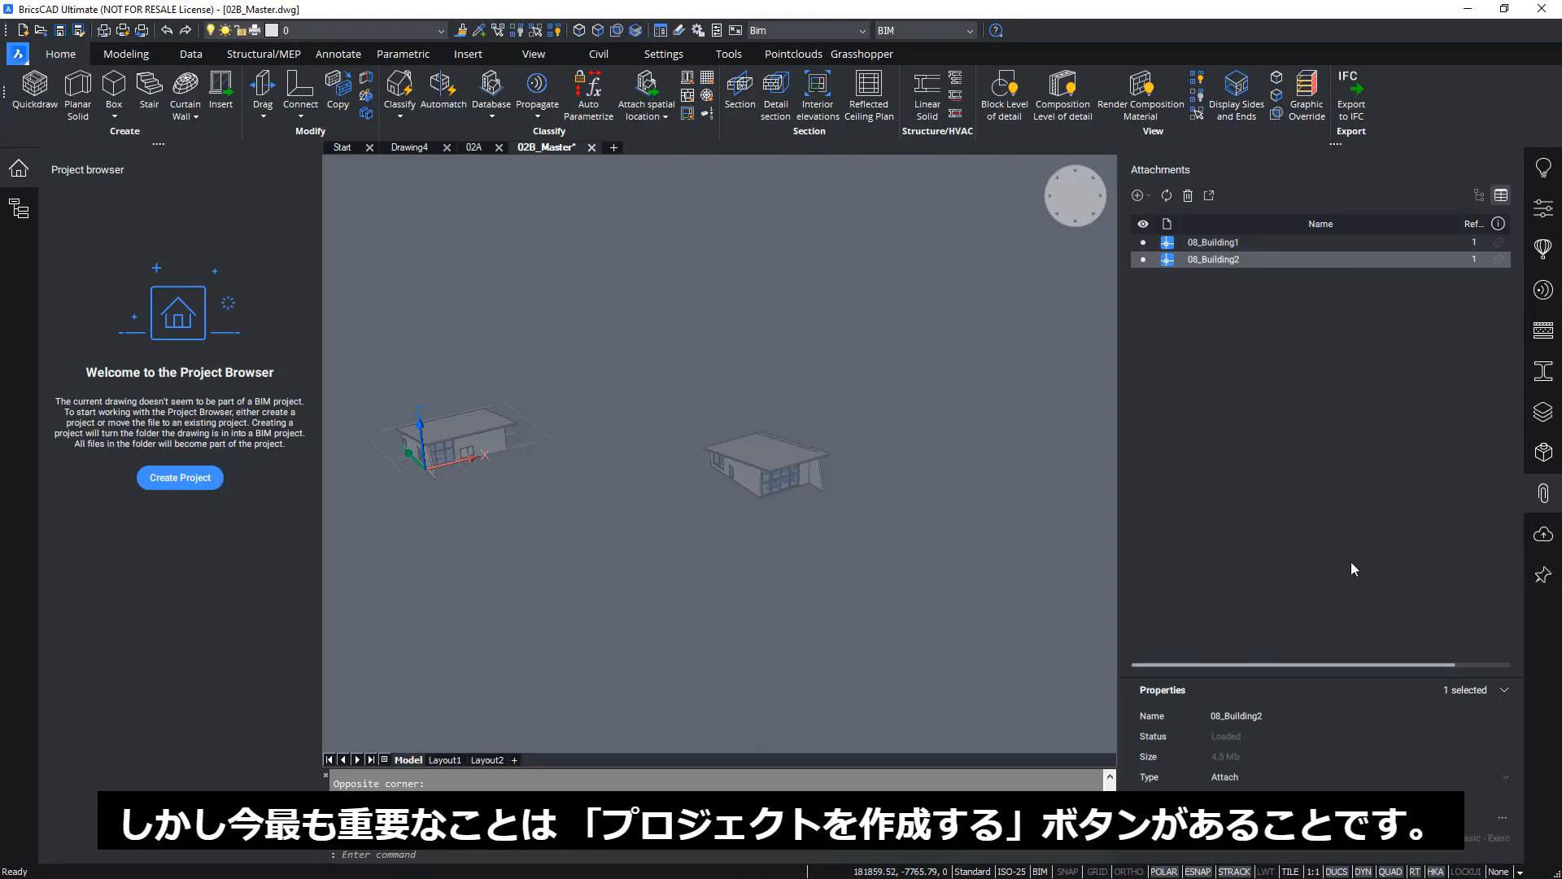
pyautogui.click(1538, 495)
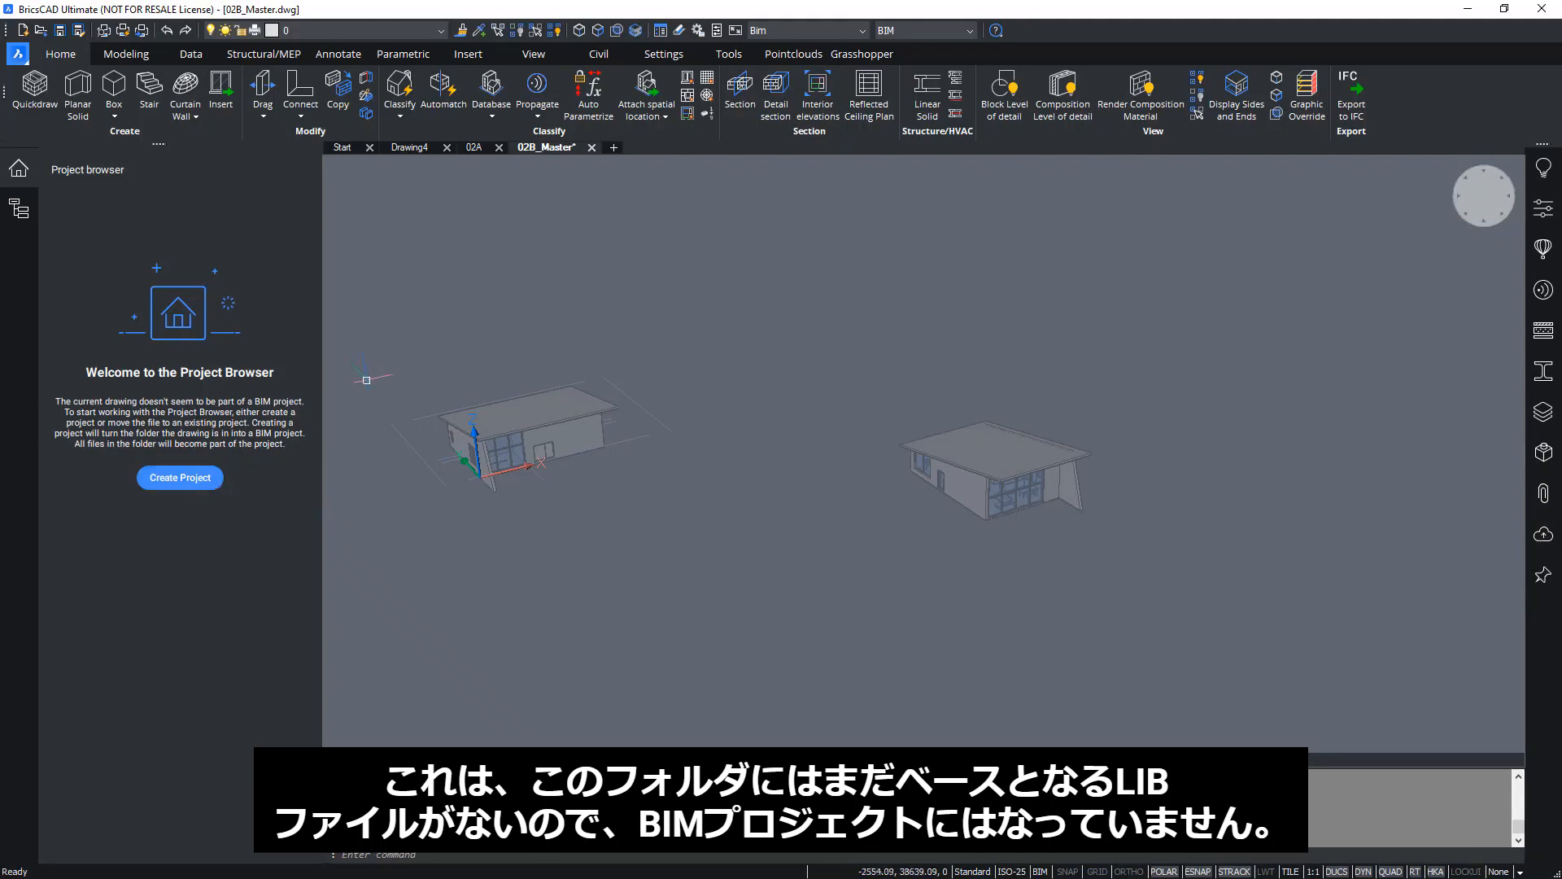
# - Create a BIM project from the 02B_Master drawing's folder and list its project files
pyautogui.click(204, 479)
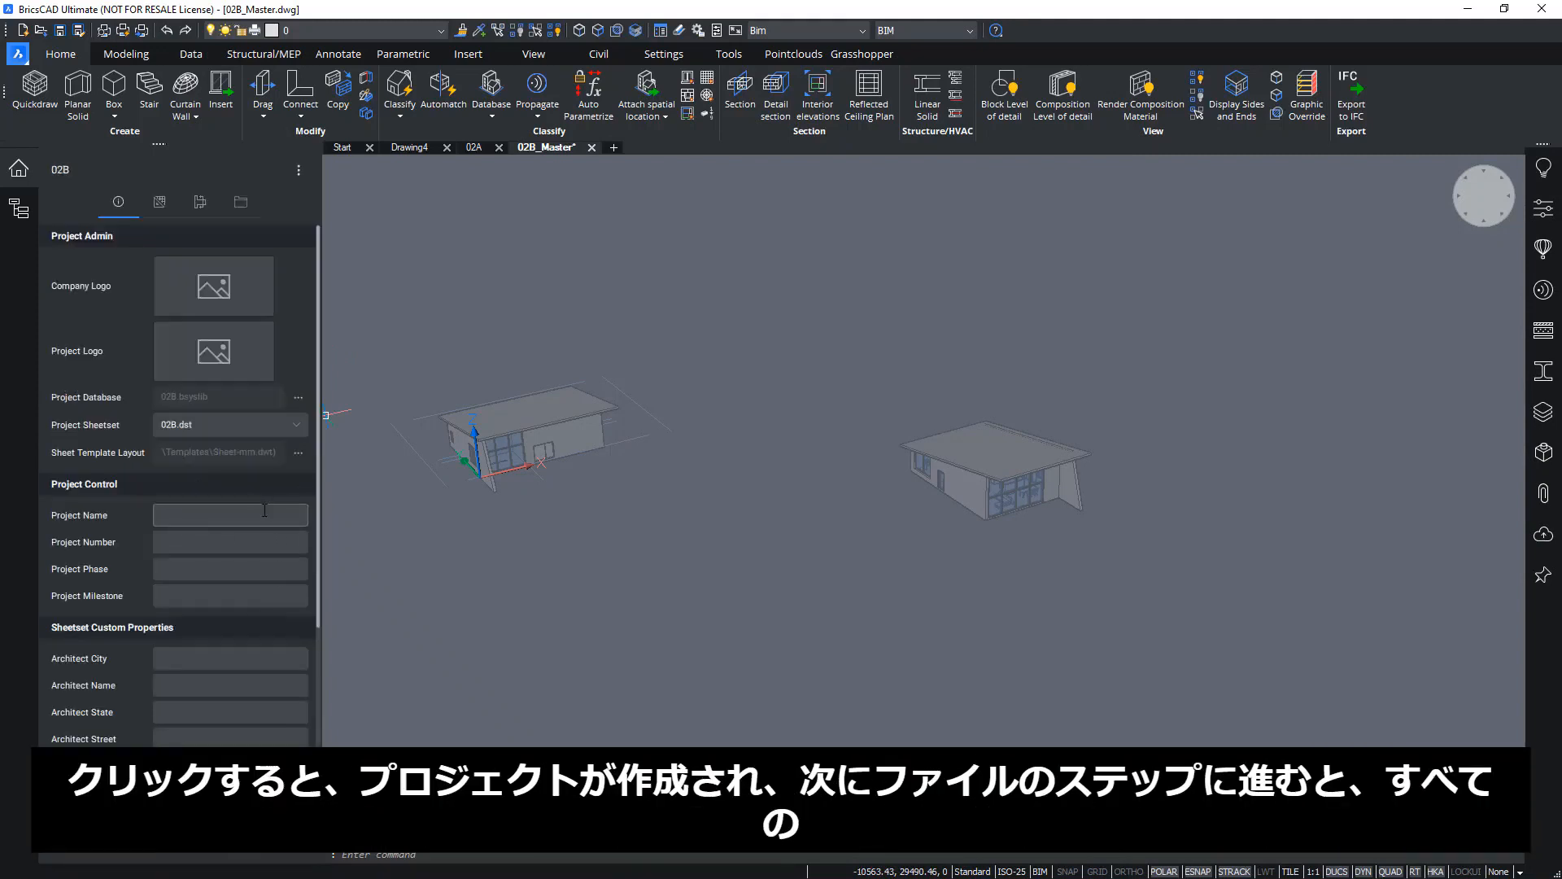
pyautogui.click(241, 202)
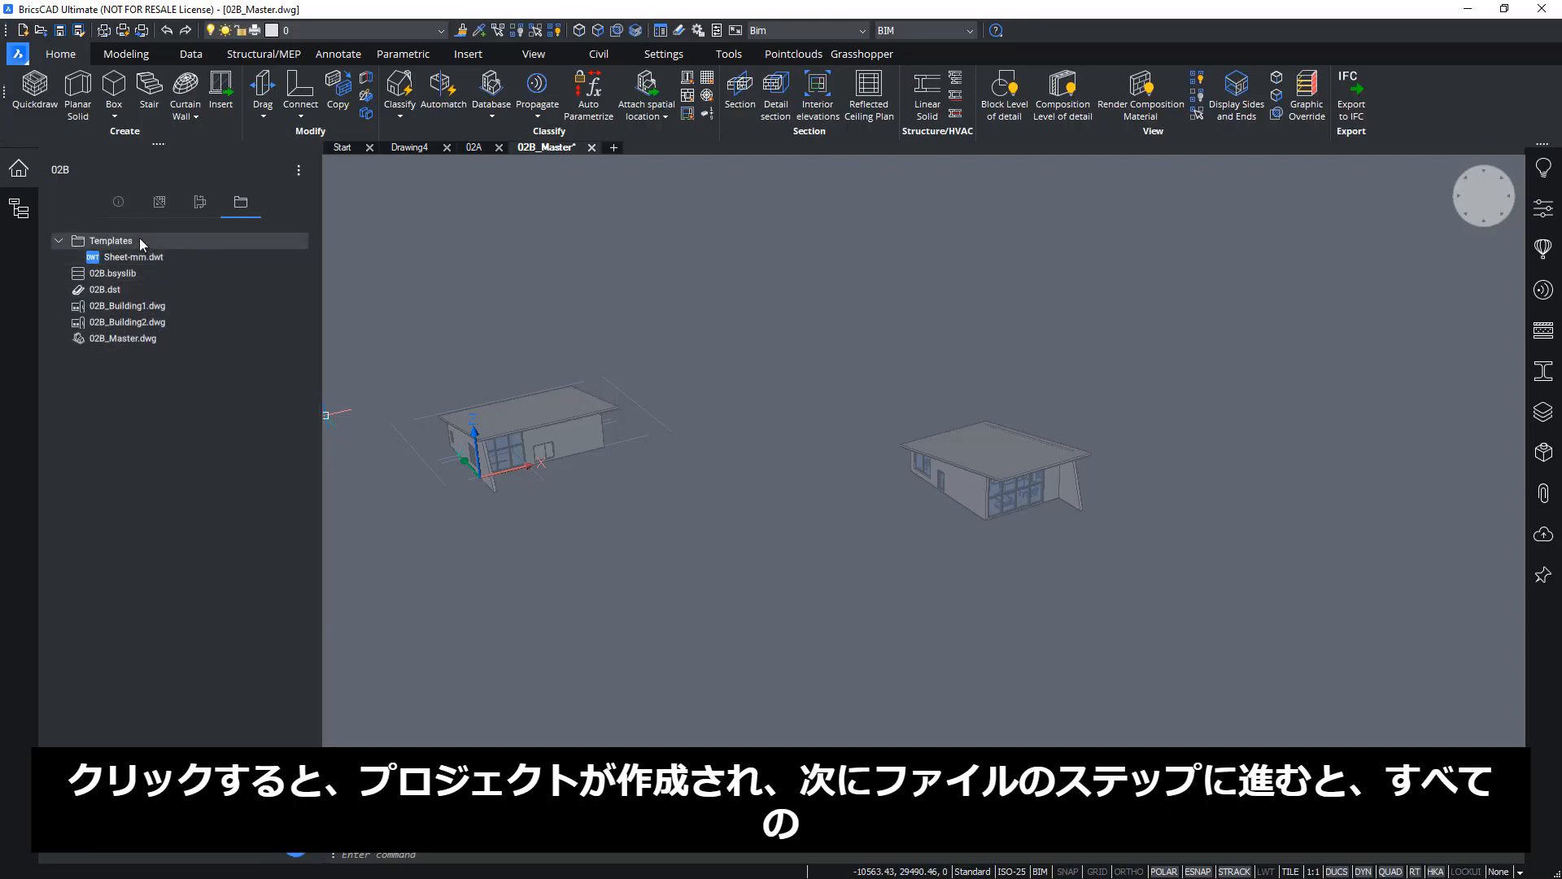
# - Open 02B_Building2.dwg from the project files and examine the building and the project info shown for it
pyautogui.doubleClick(130, 322)
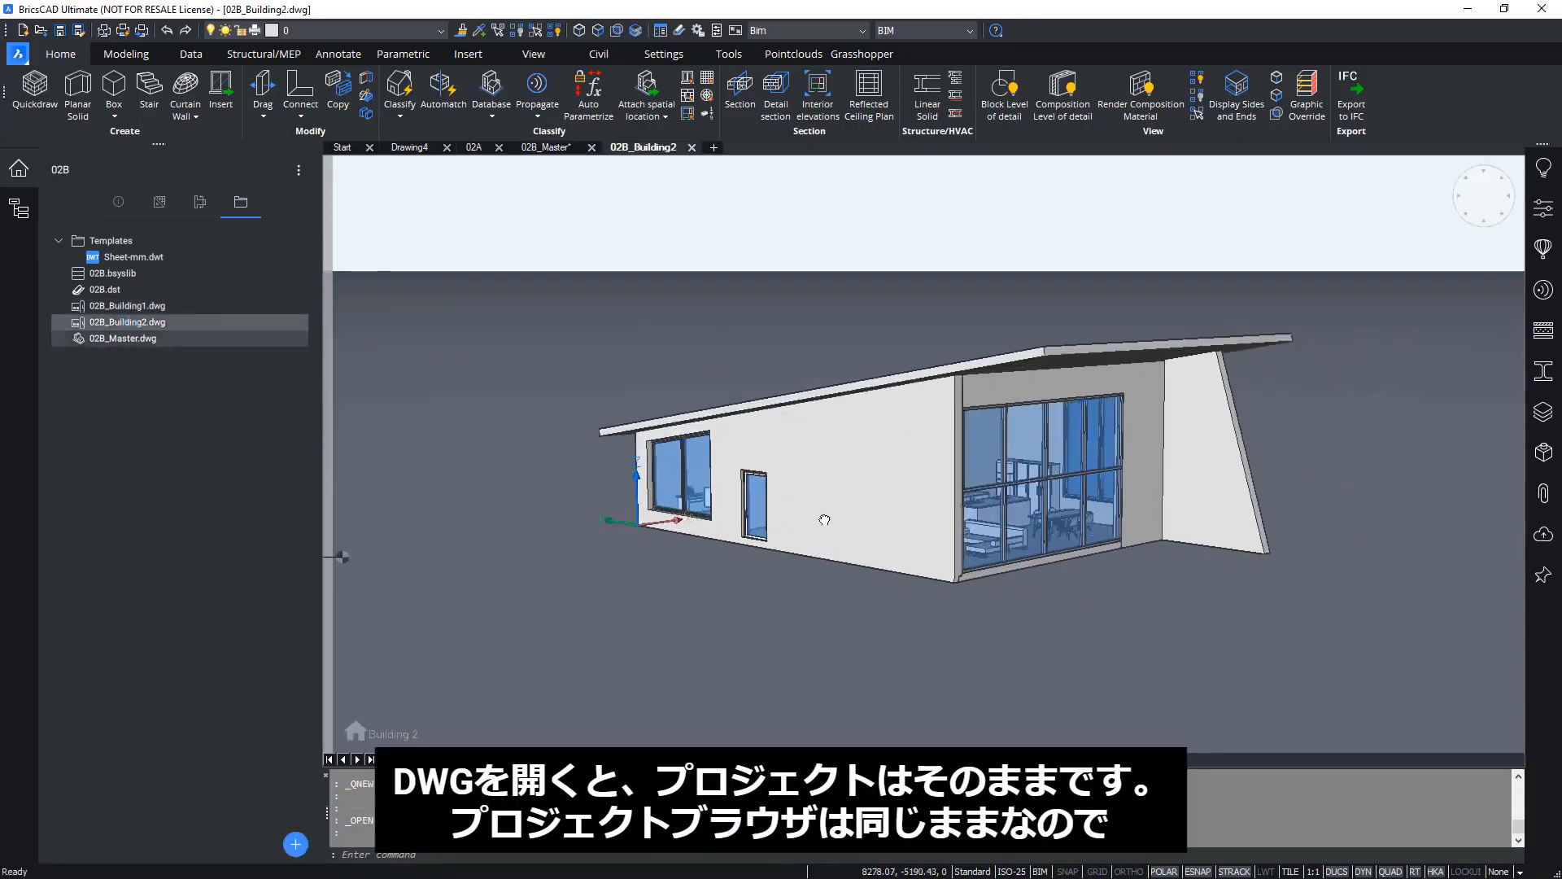
pyautogui.moveTo(825, 519); pyautogui.dragTo(790, 526, button='middle')
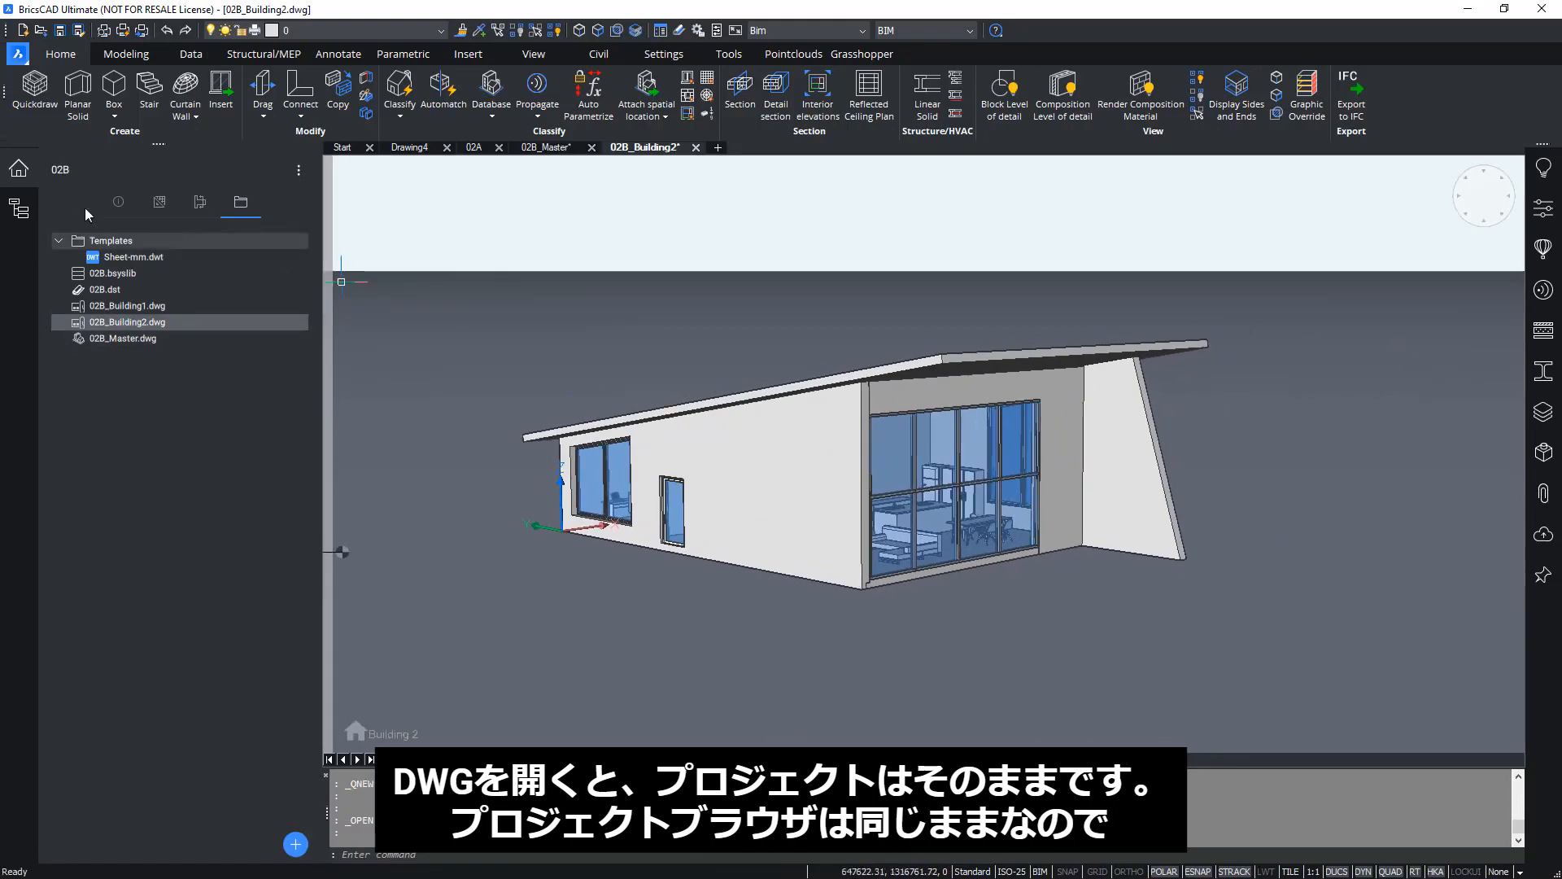
pyautogui.click(118, 202)
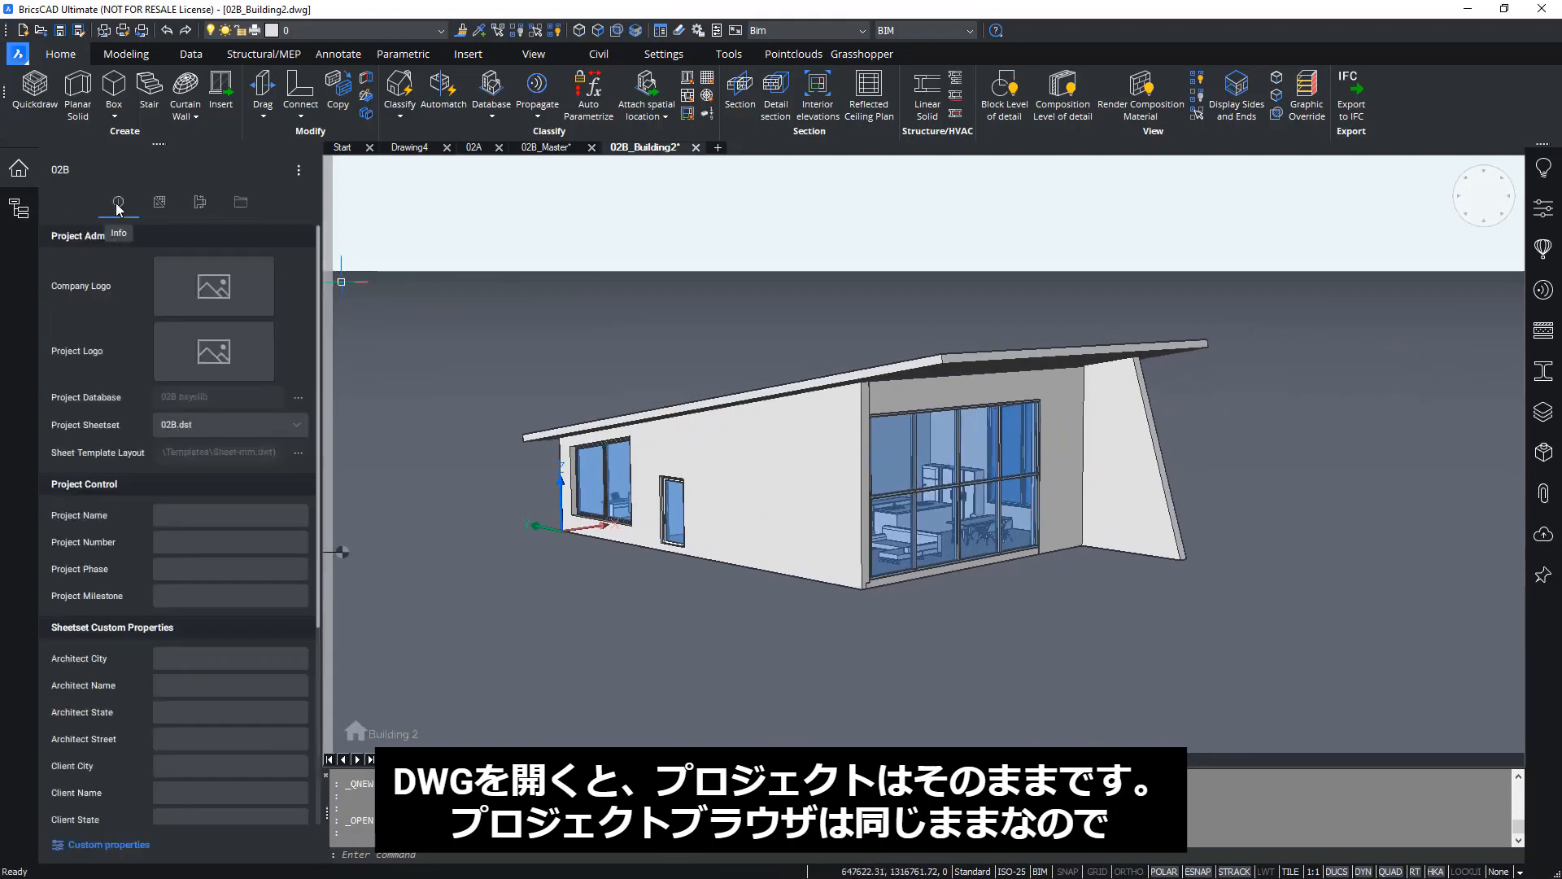
pyautogui.click(240, 201)
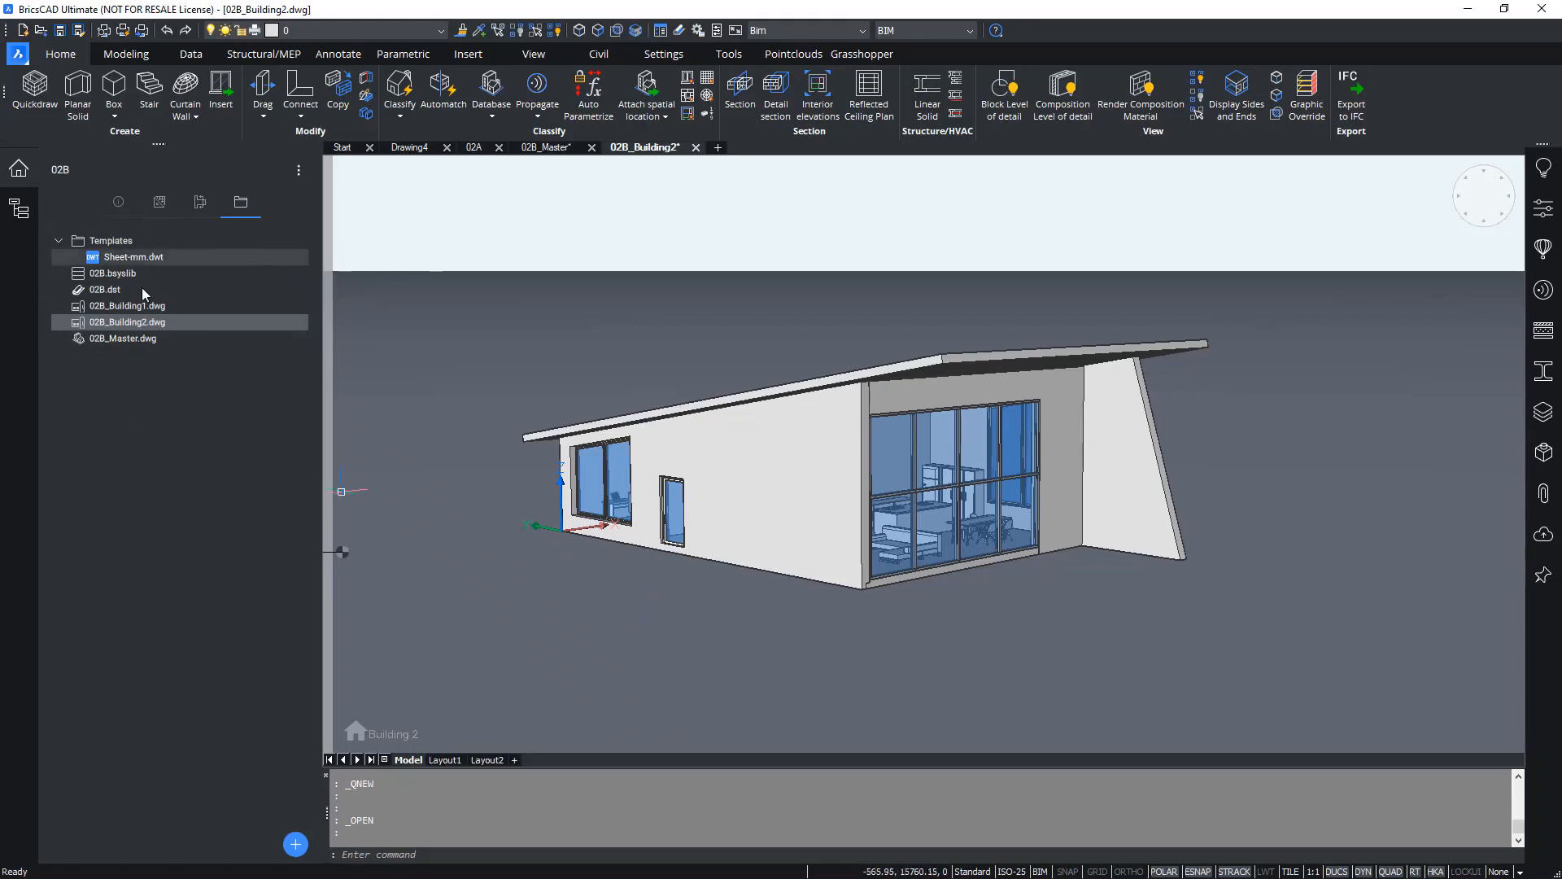
# - Return to 02B_Master.dwg through the project files and reload its updated external references
pyautogui.doubleClick(131, 336)
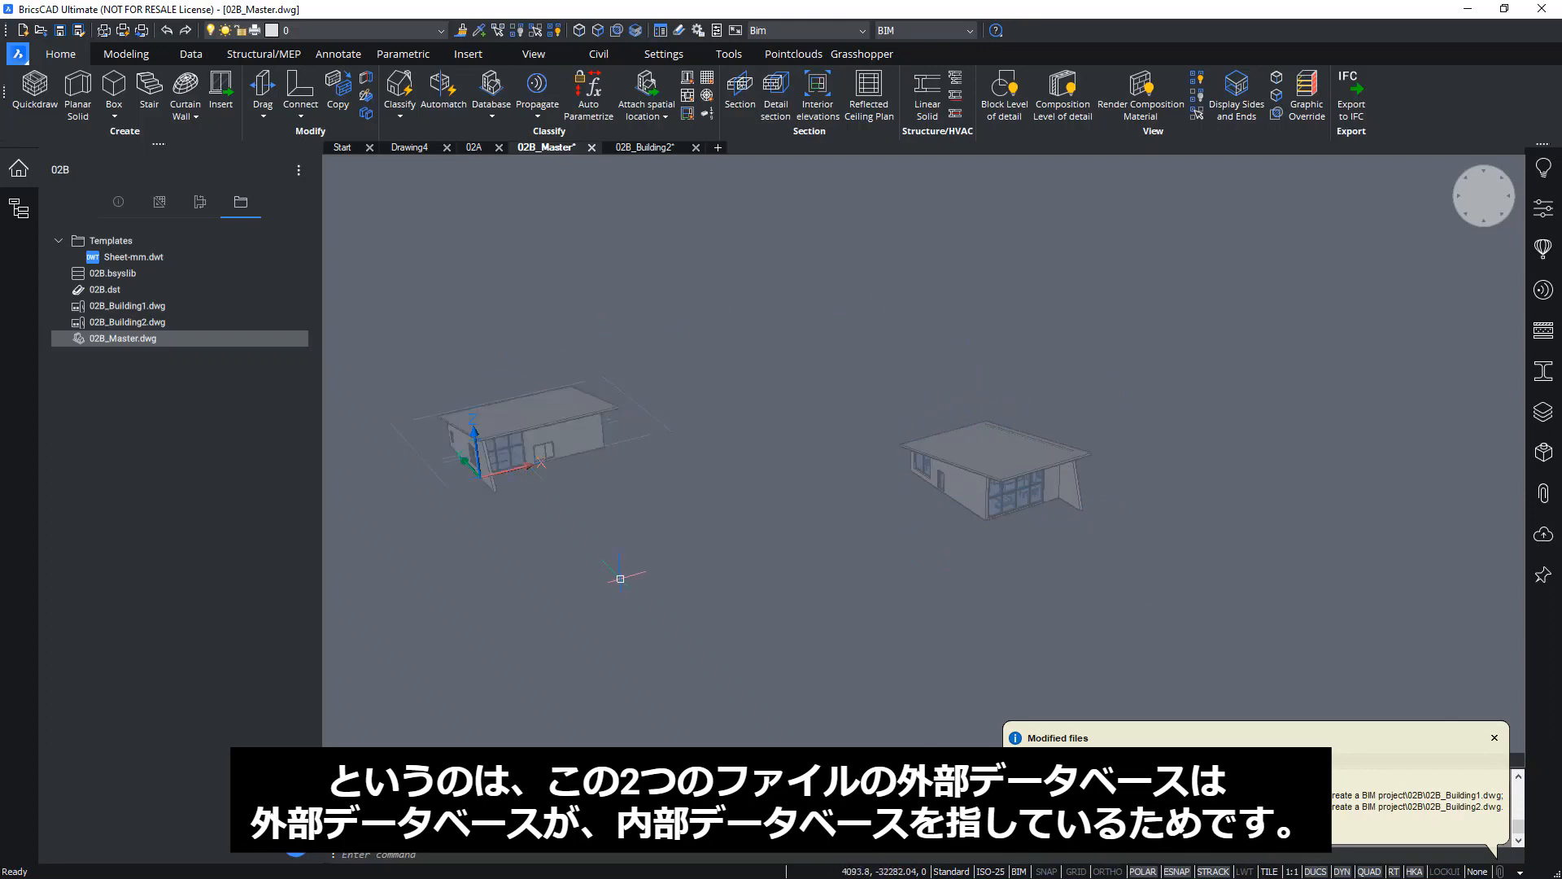
pyautogui.click(110, 275)
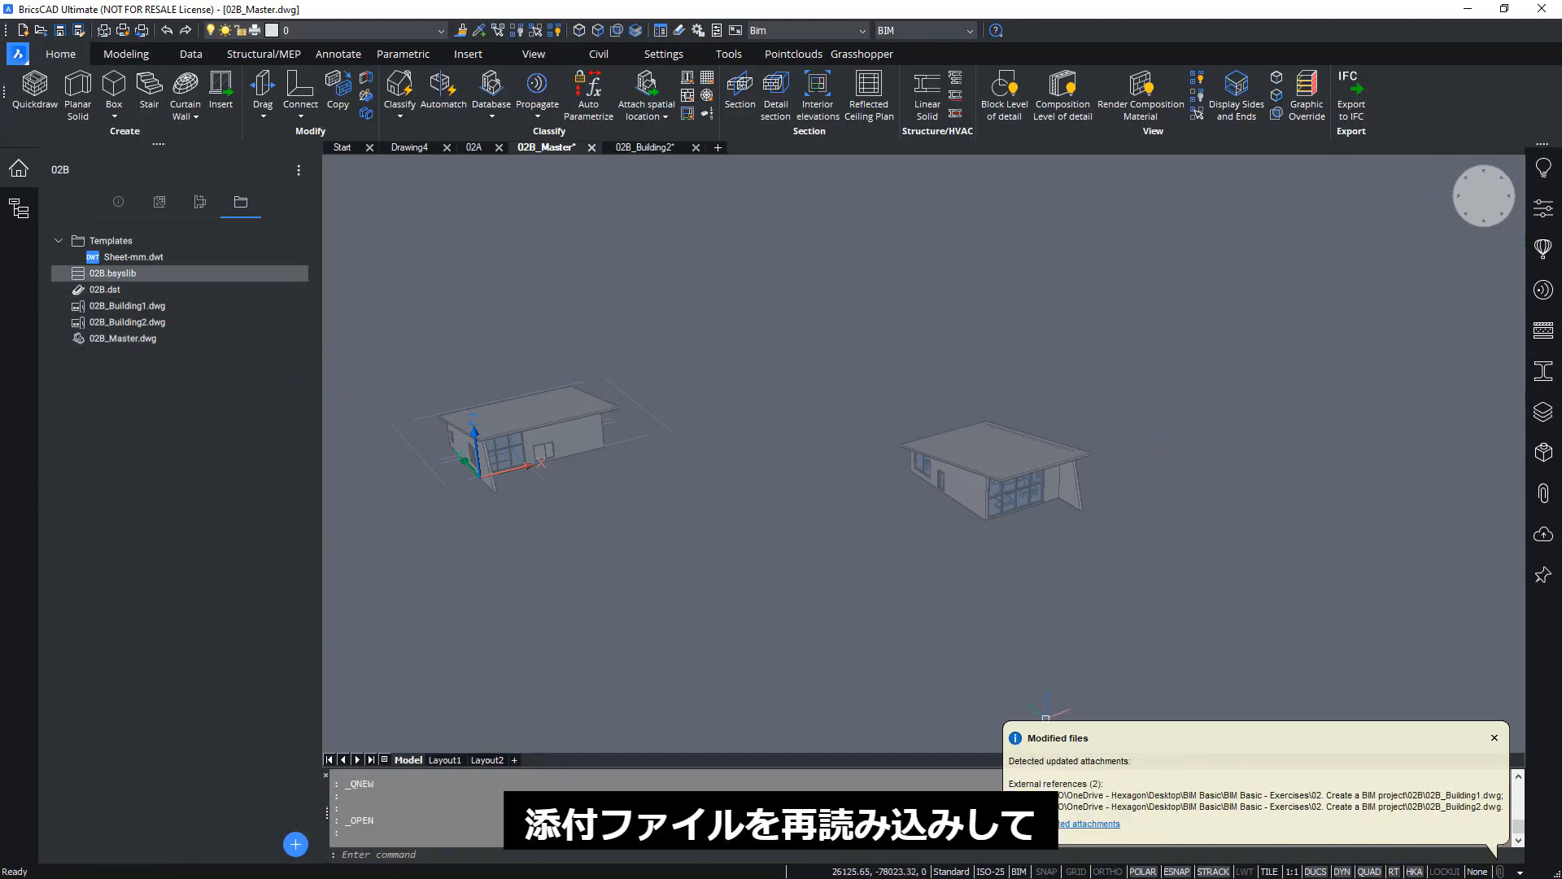
pyautogui.click(1055, 824)
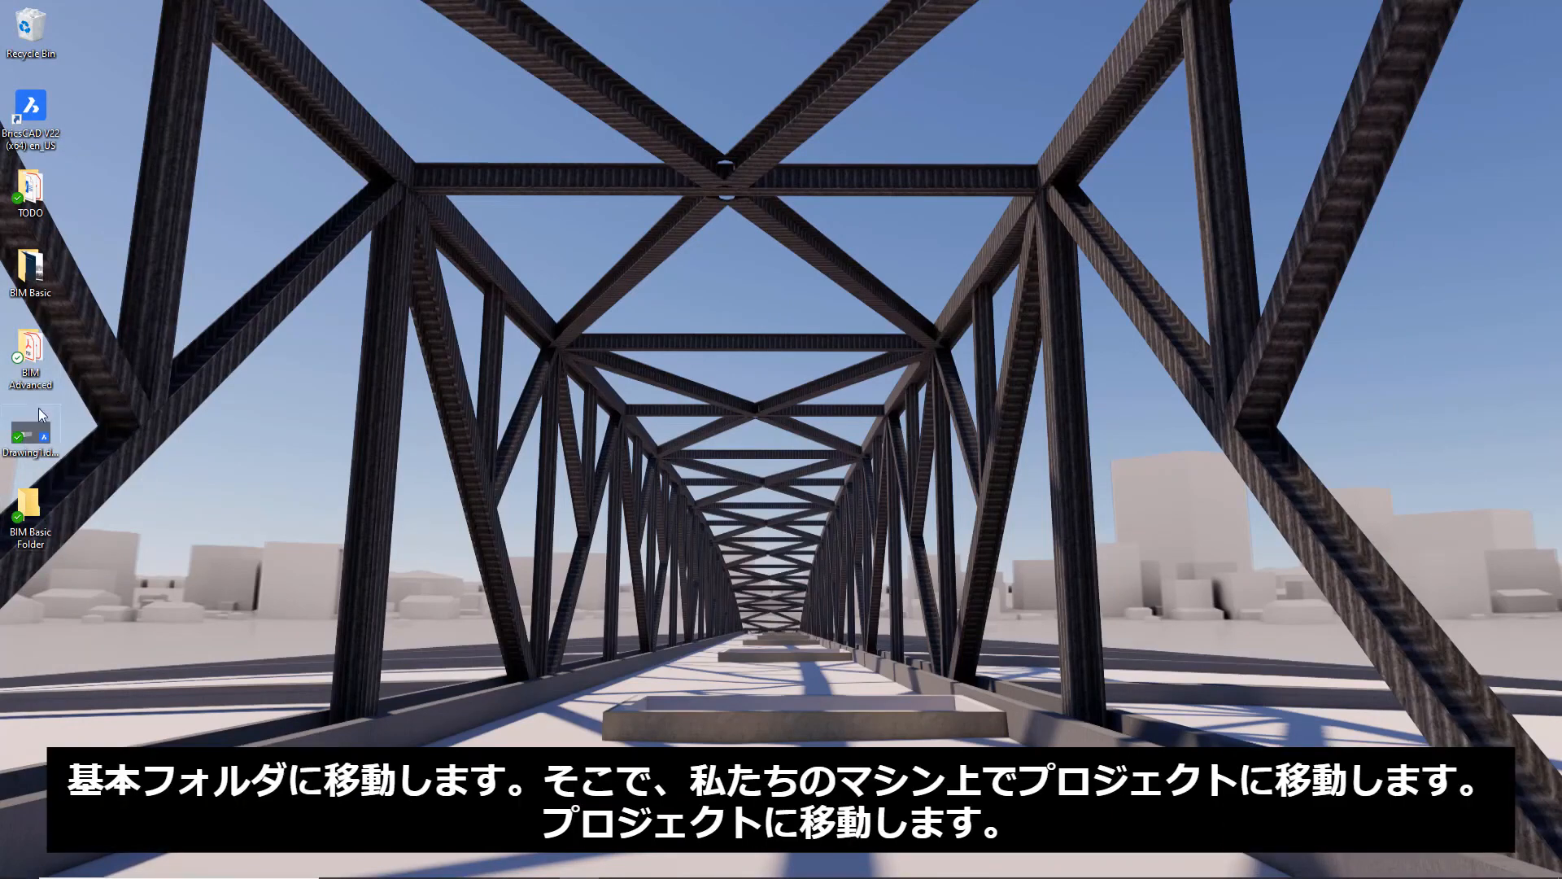
# - In File Explorer, copy 02C_Shed.dwg from the 02. Create a BIM project exercise folder into its 02B project folder
pyautogui.doubleClick(37, 266)
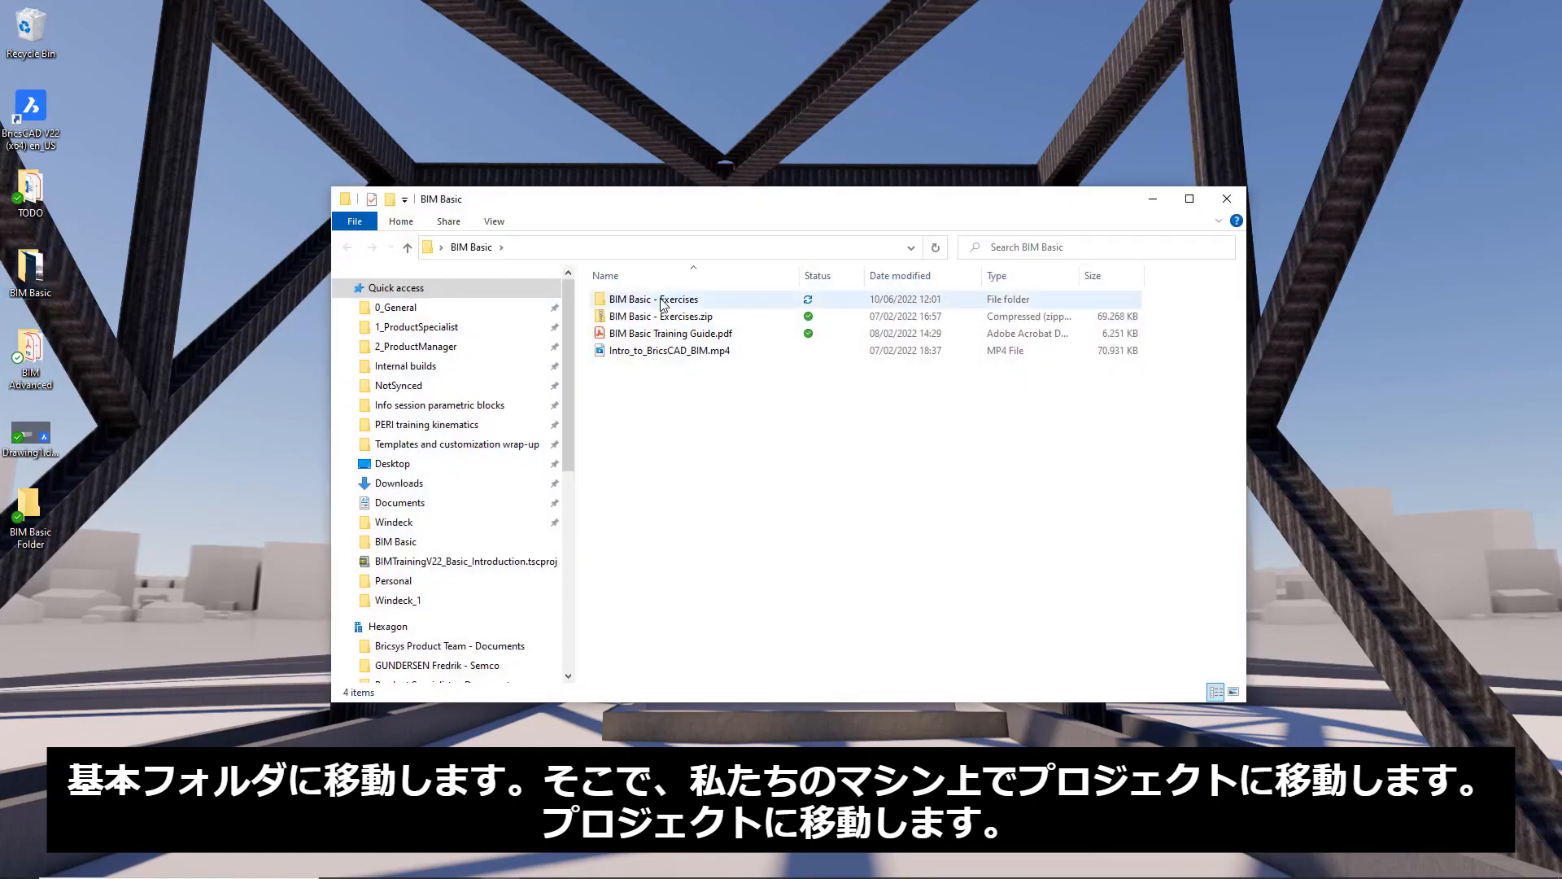
pyautogui.doubleClick(663, 315)
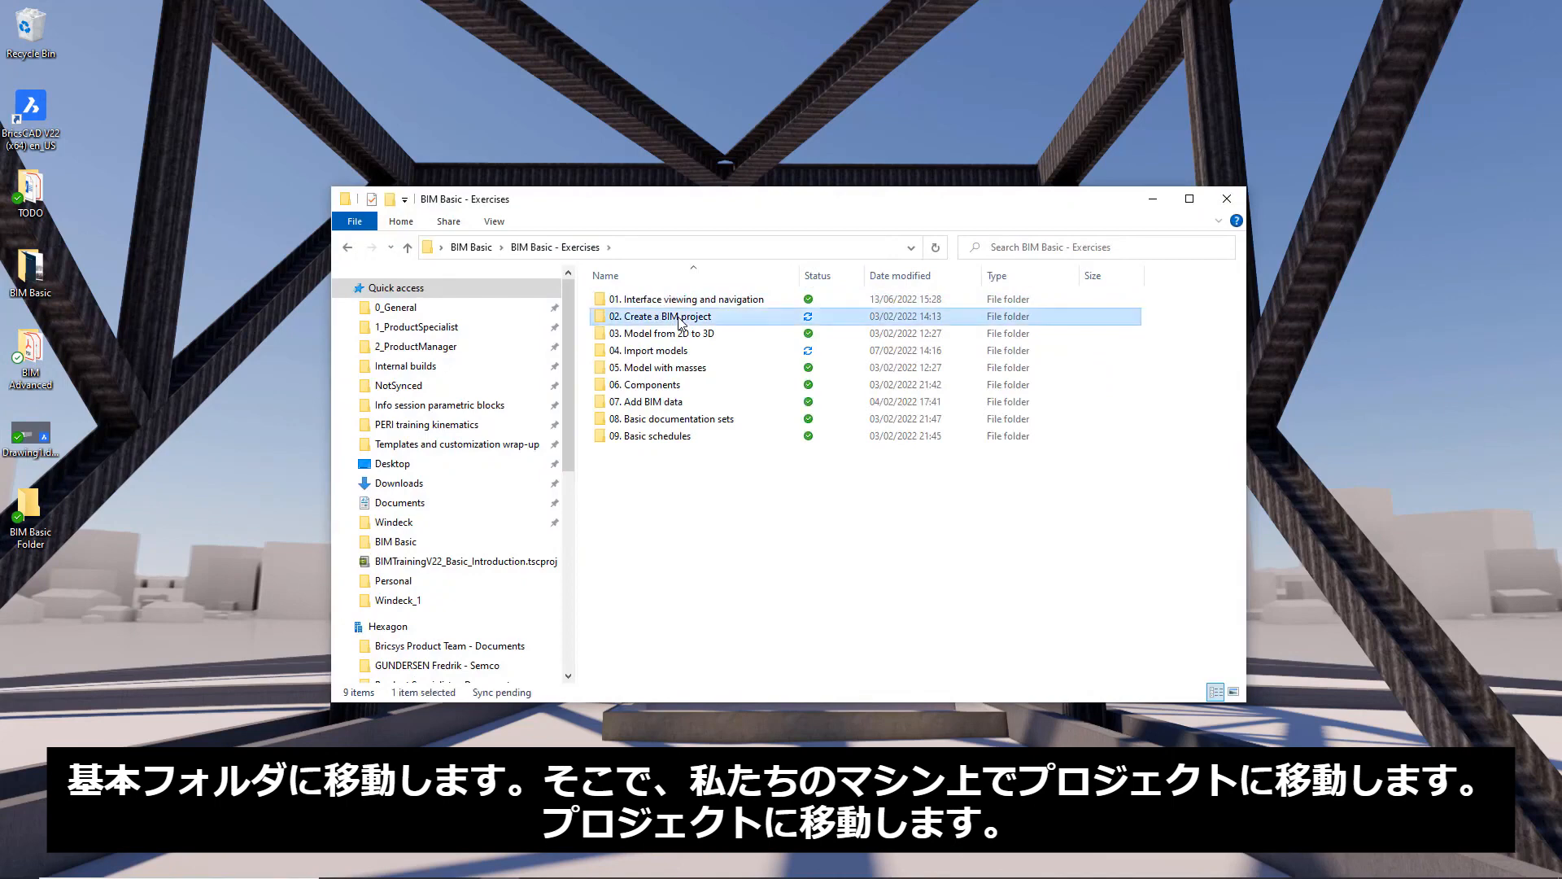
pyautogui.click(667, 316)
pyautogui.doubleClick(667, 316)
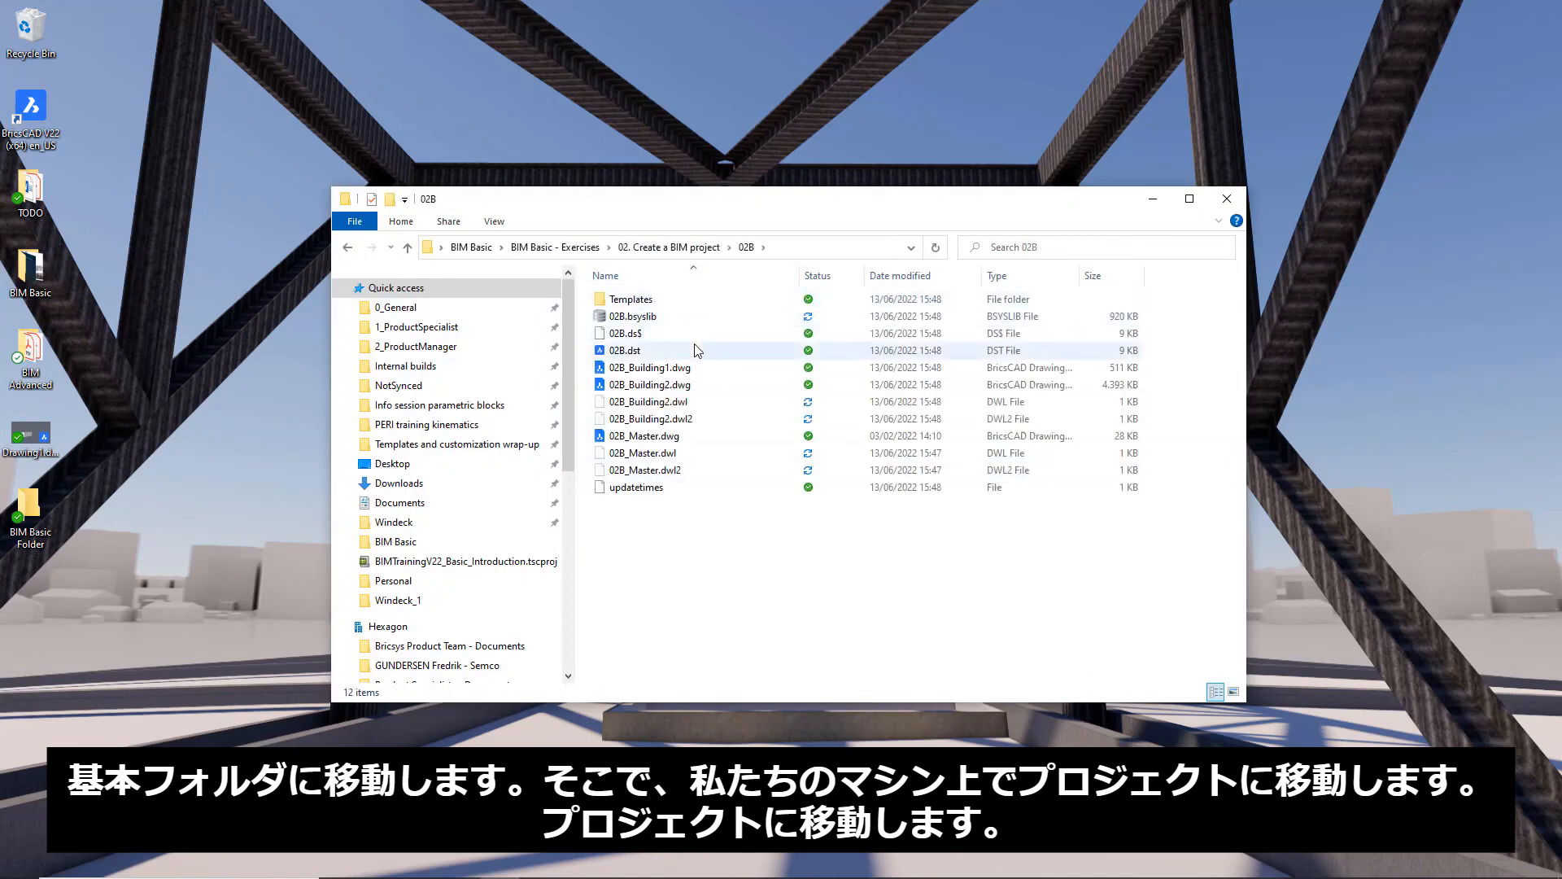
pyautogui.click(641, 248)
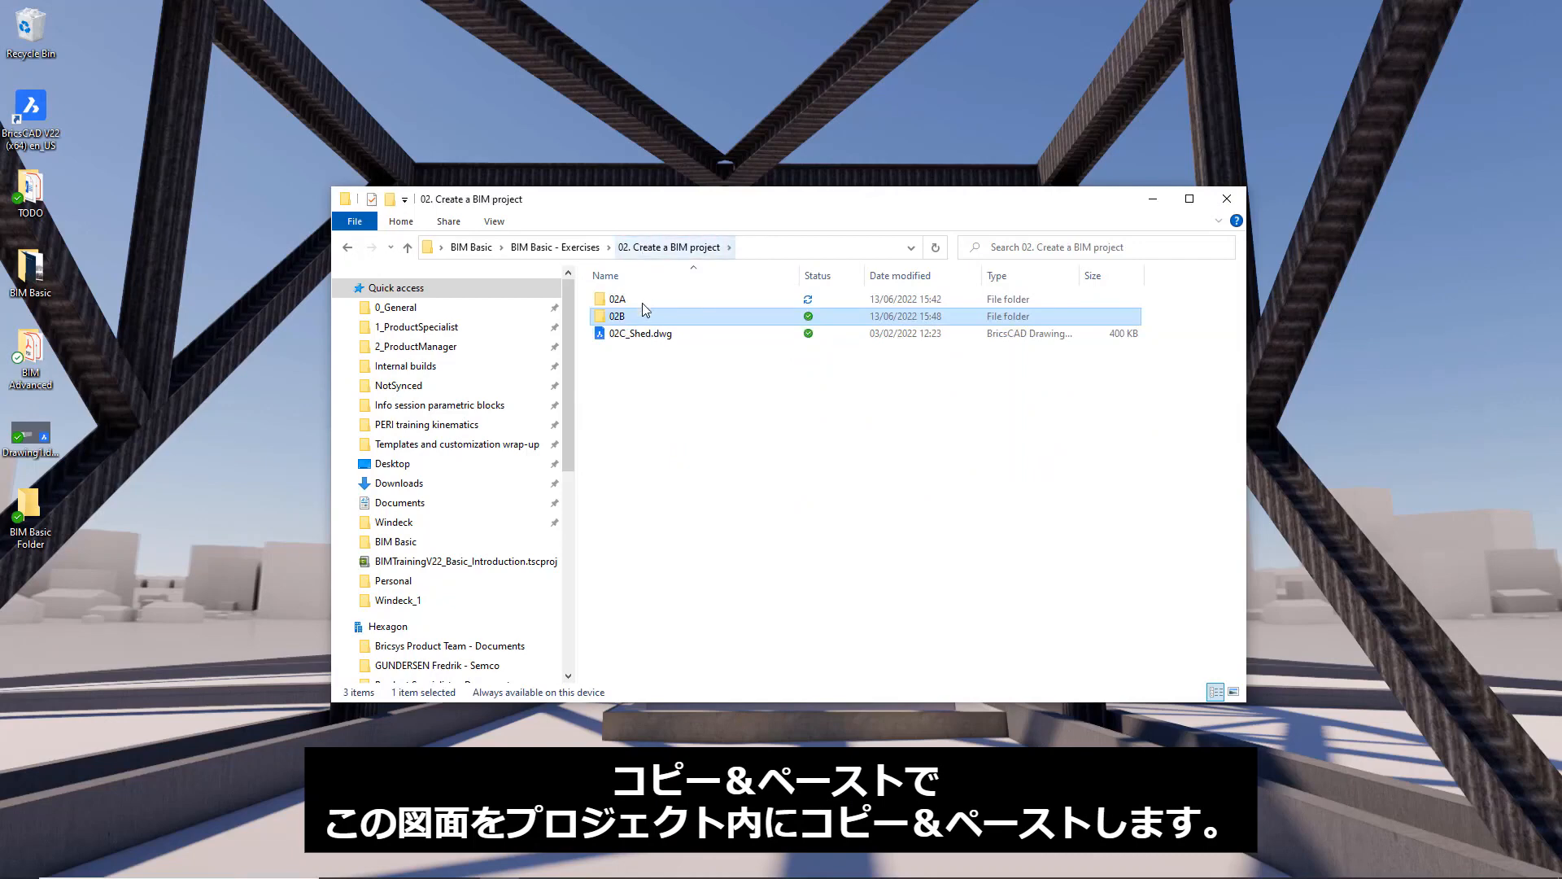
pyautogui.click(637, 337)
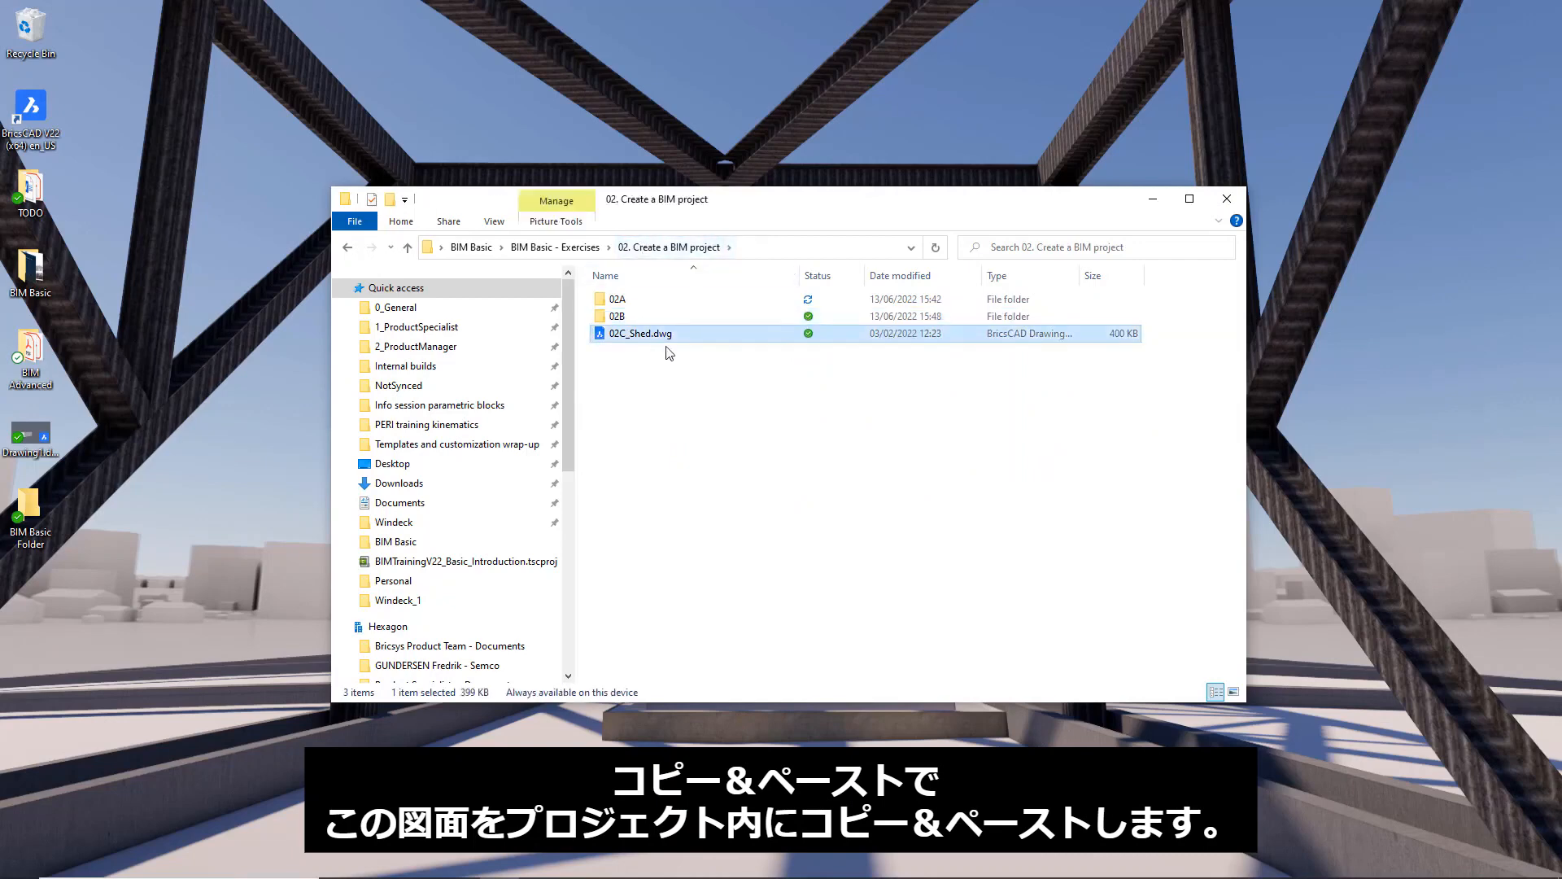
pyautogui.click(639, 322)
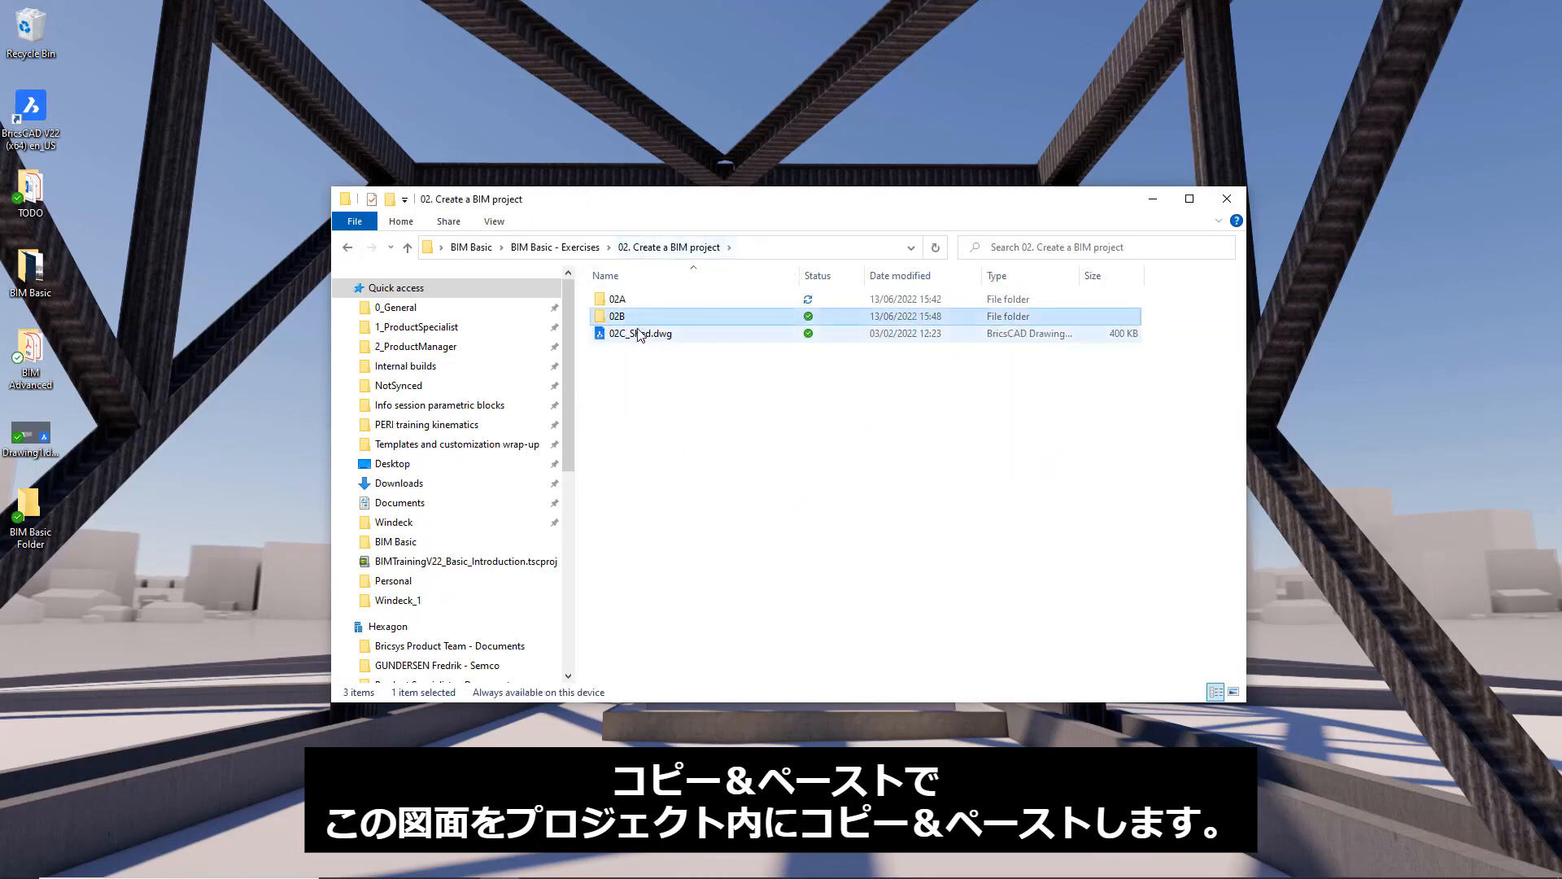
pyautogui.doubleClick(639, 317)
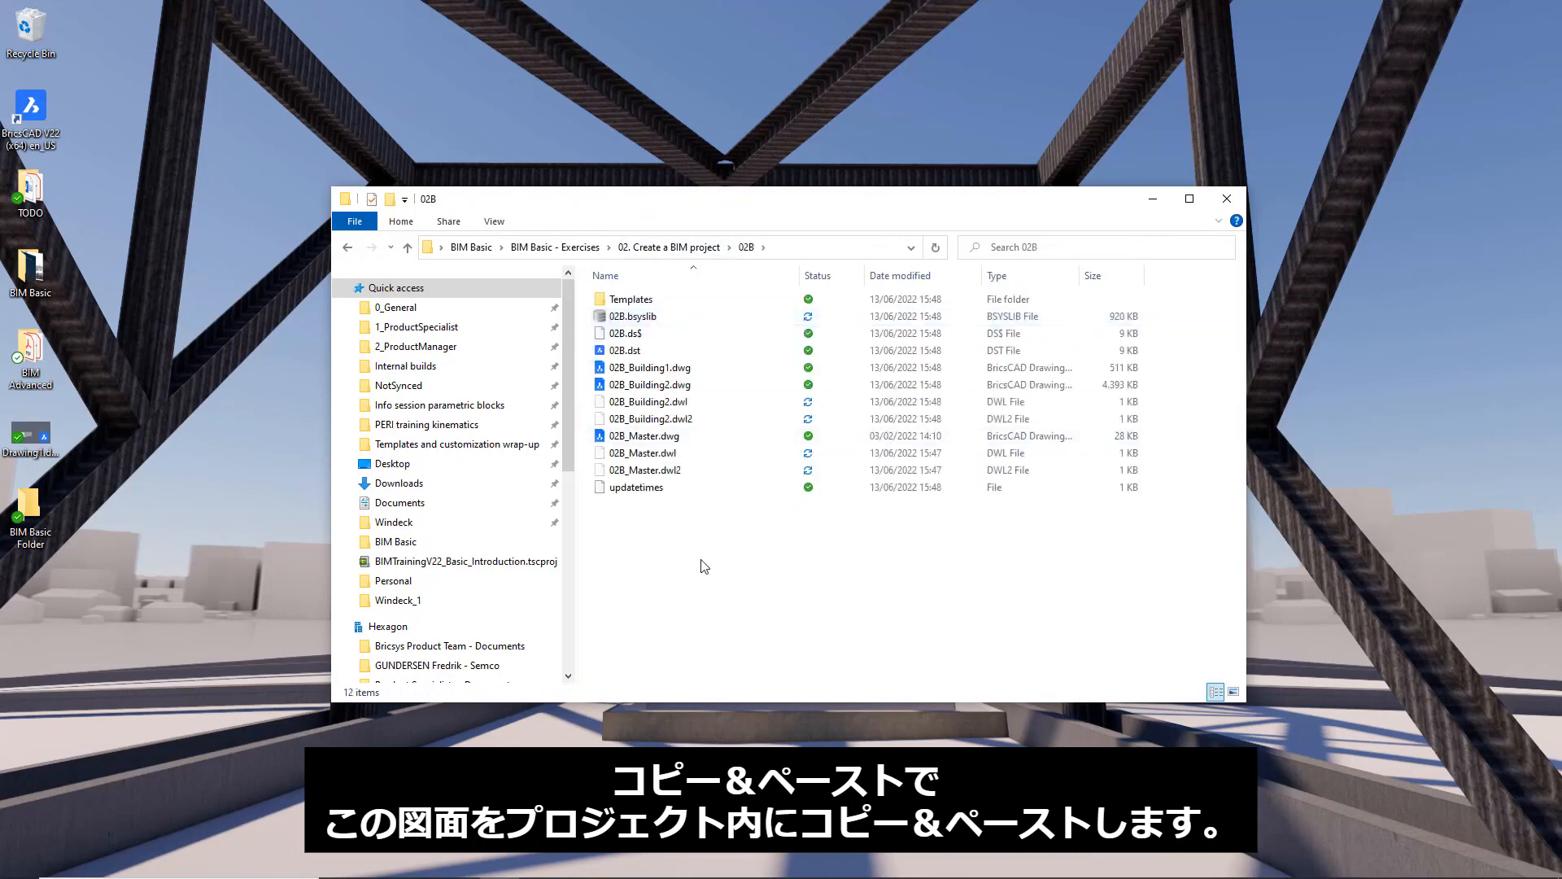
pyautogui.hotkey('ctrl', 'v')
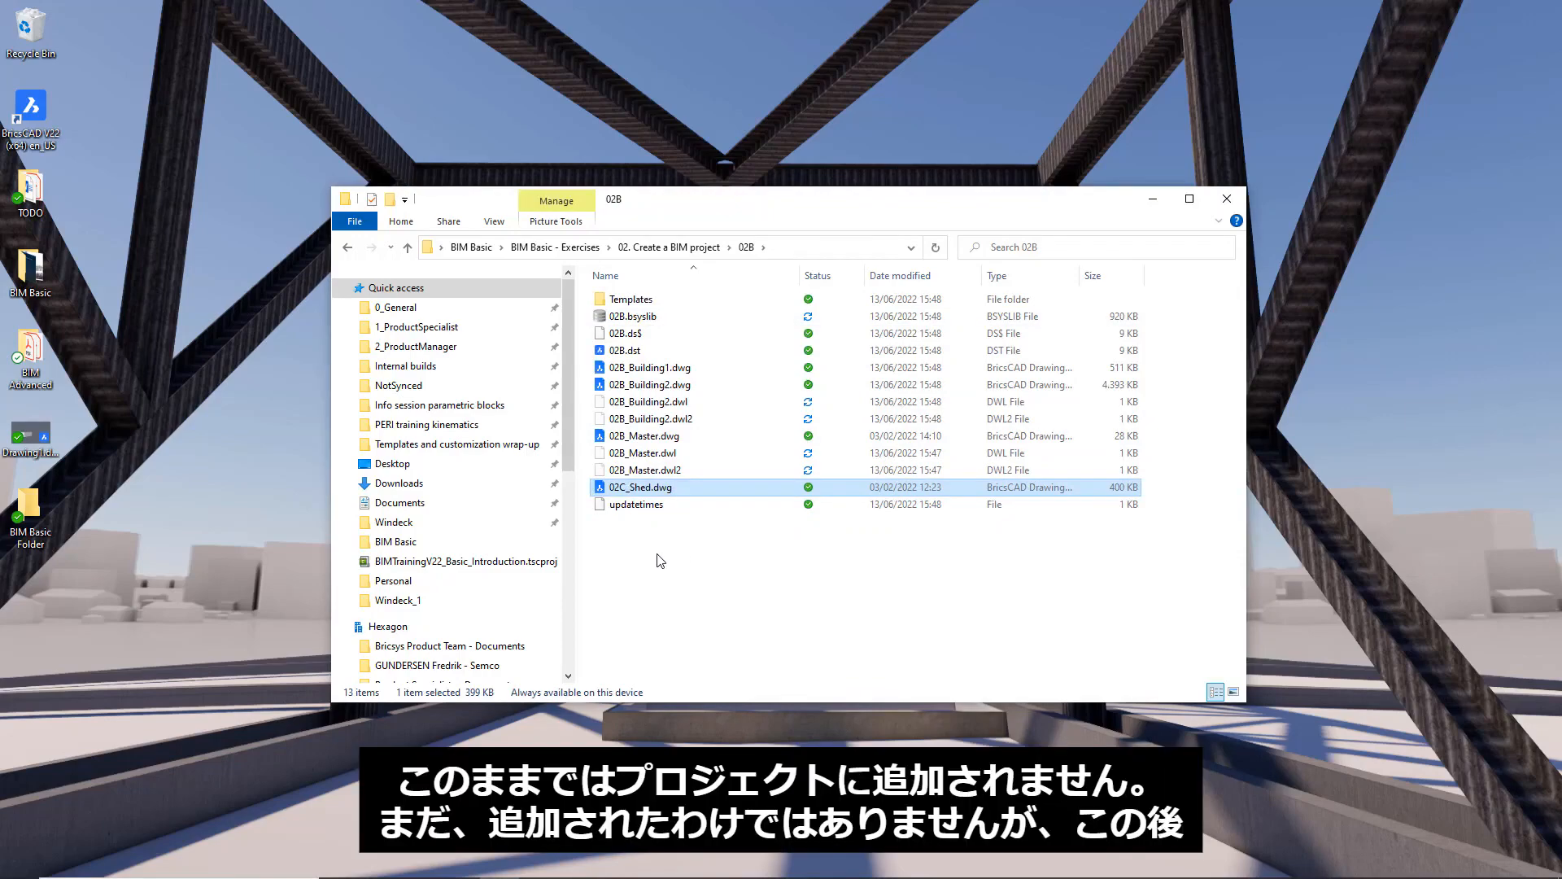
# - Switch back to BricsCAD and refresh the 02B project so its file list includes 02C_Shed.dwg
pyautogui.moveTo(420, 867)
pyautogui.click(622, 864)
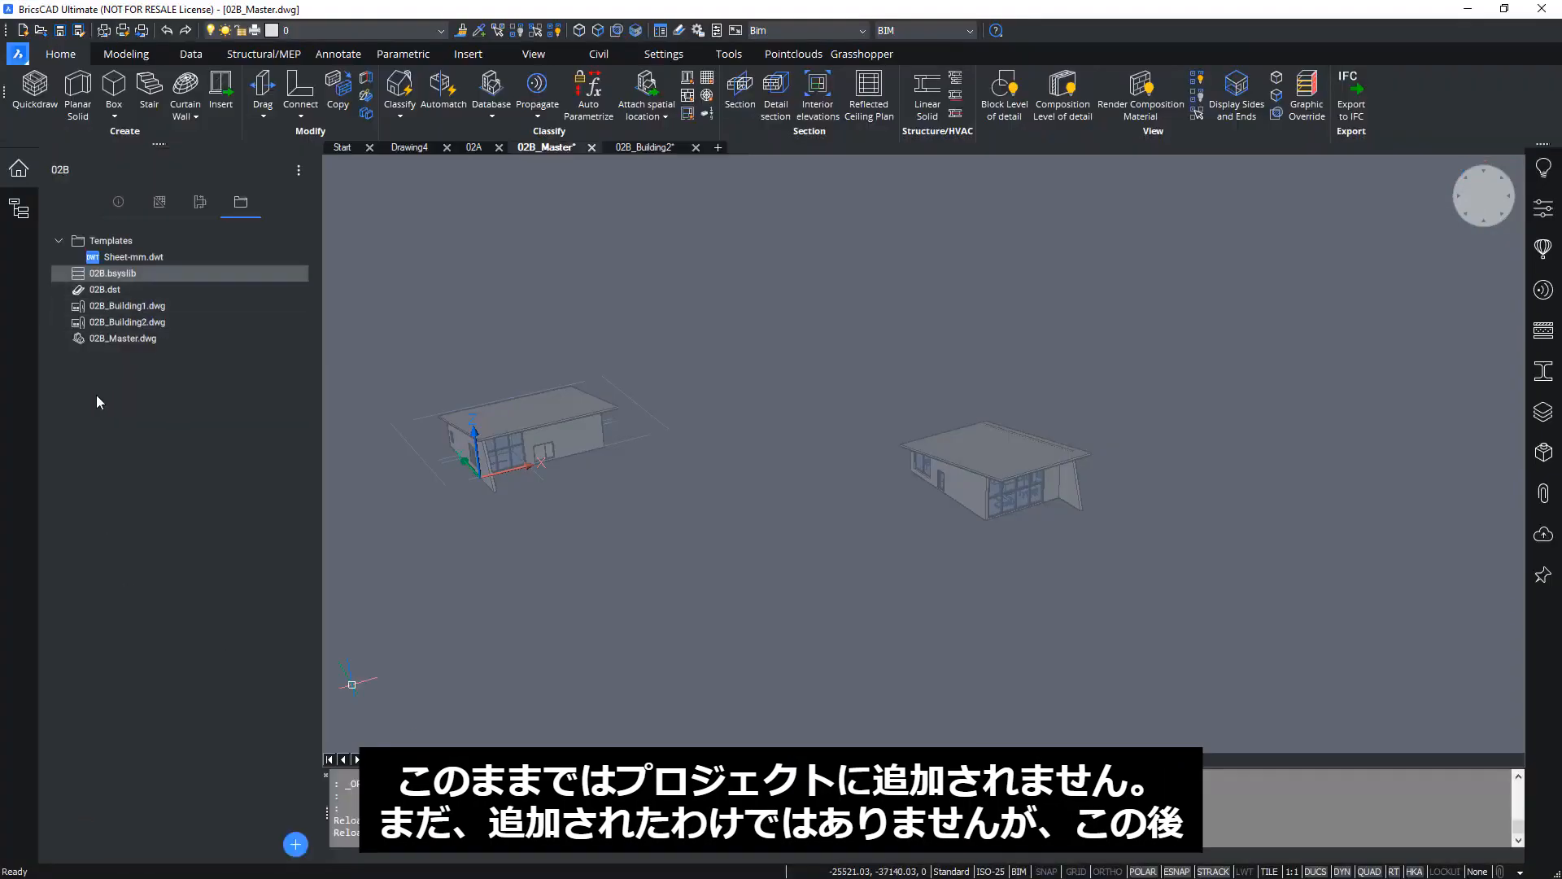
pyautogui.click(298, 171)
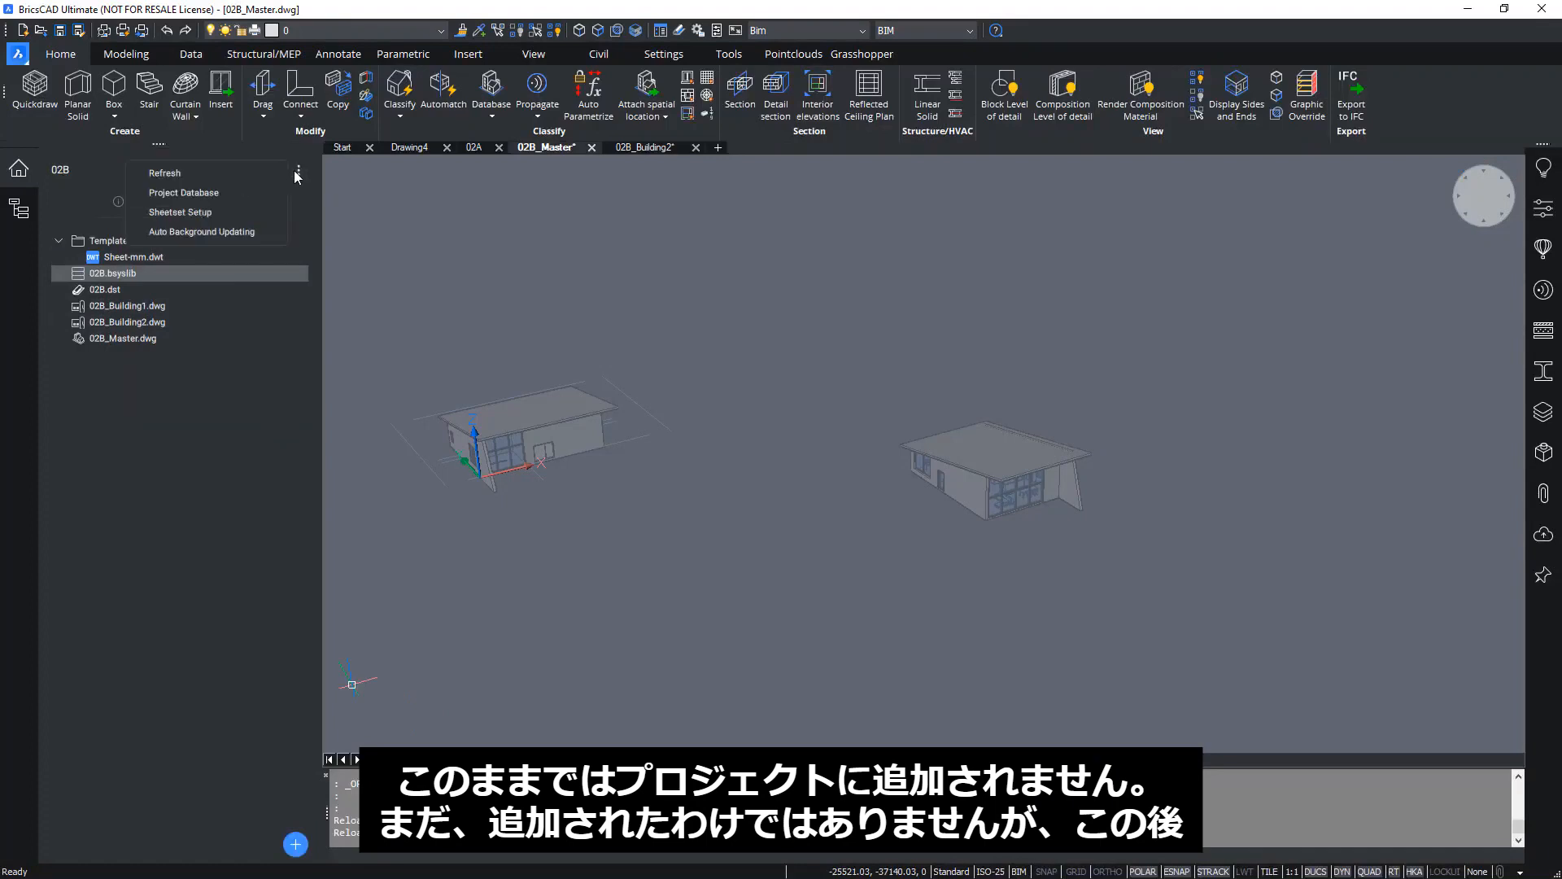
pyautogui.click(214, 177)
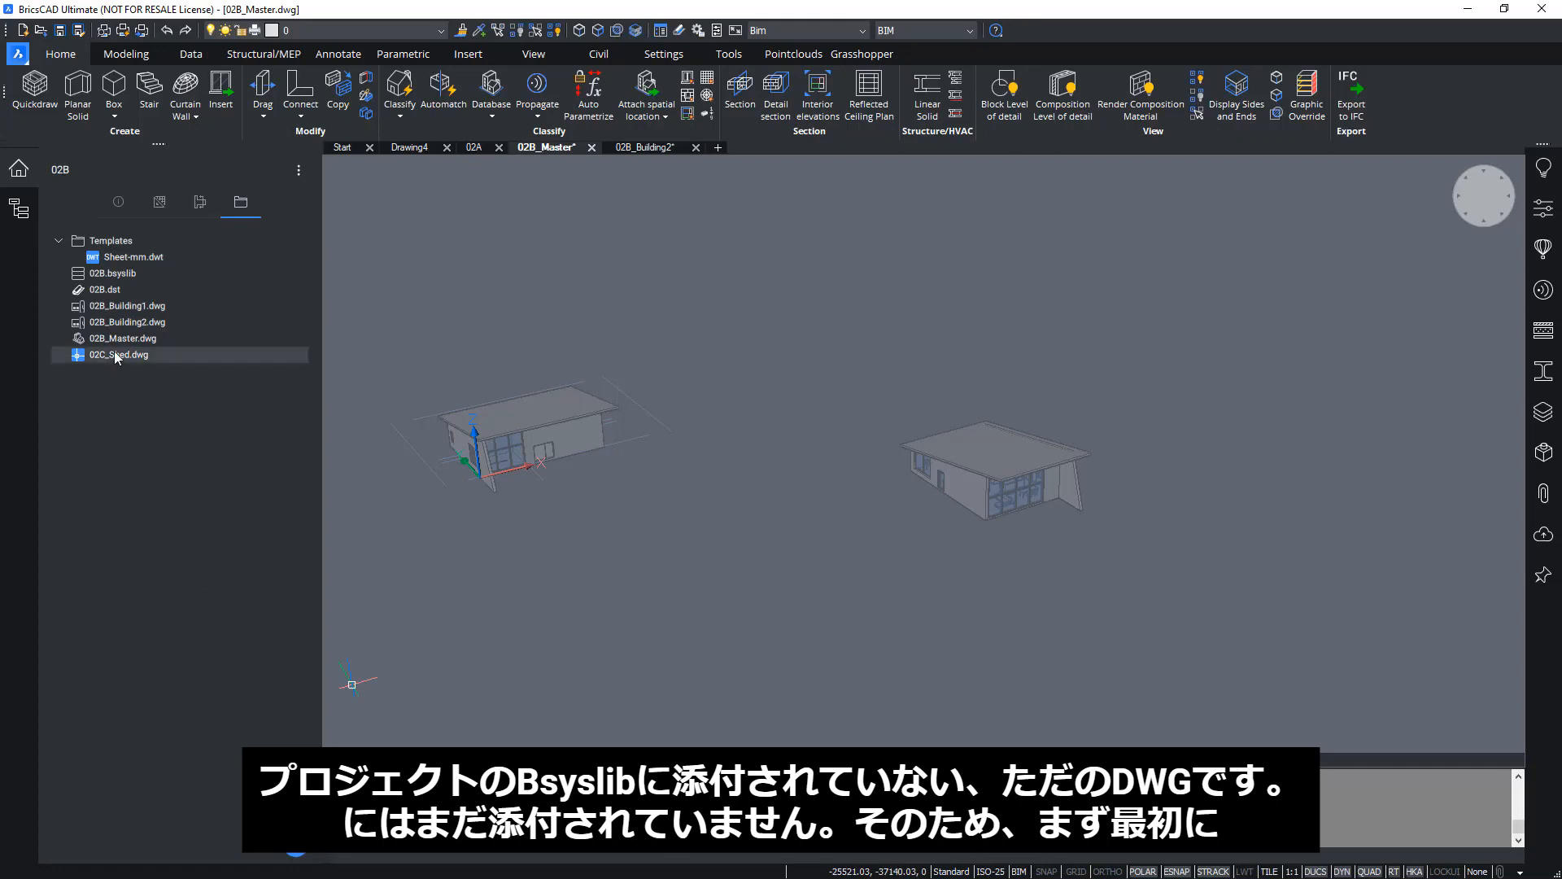
pyautogui.scroll(-4, 732, 626)
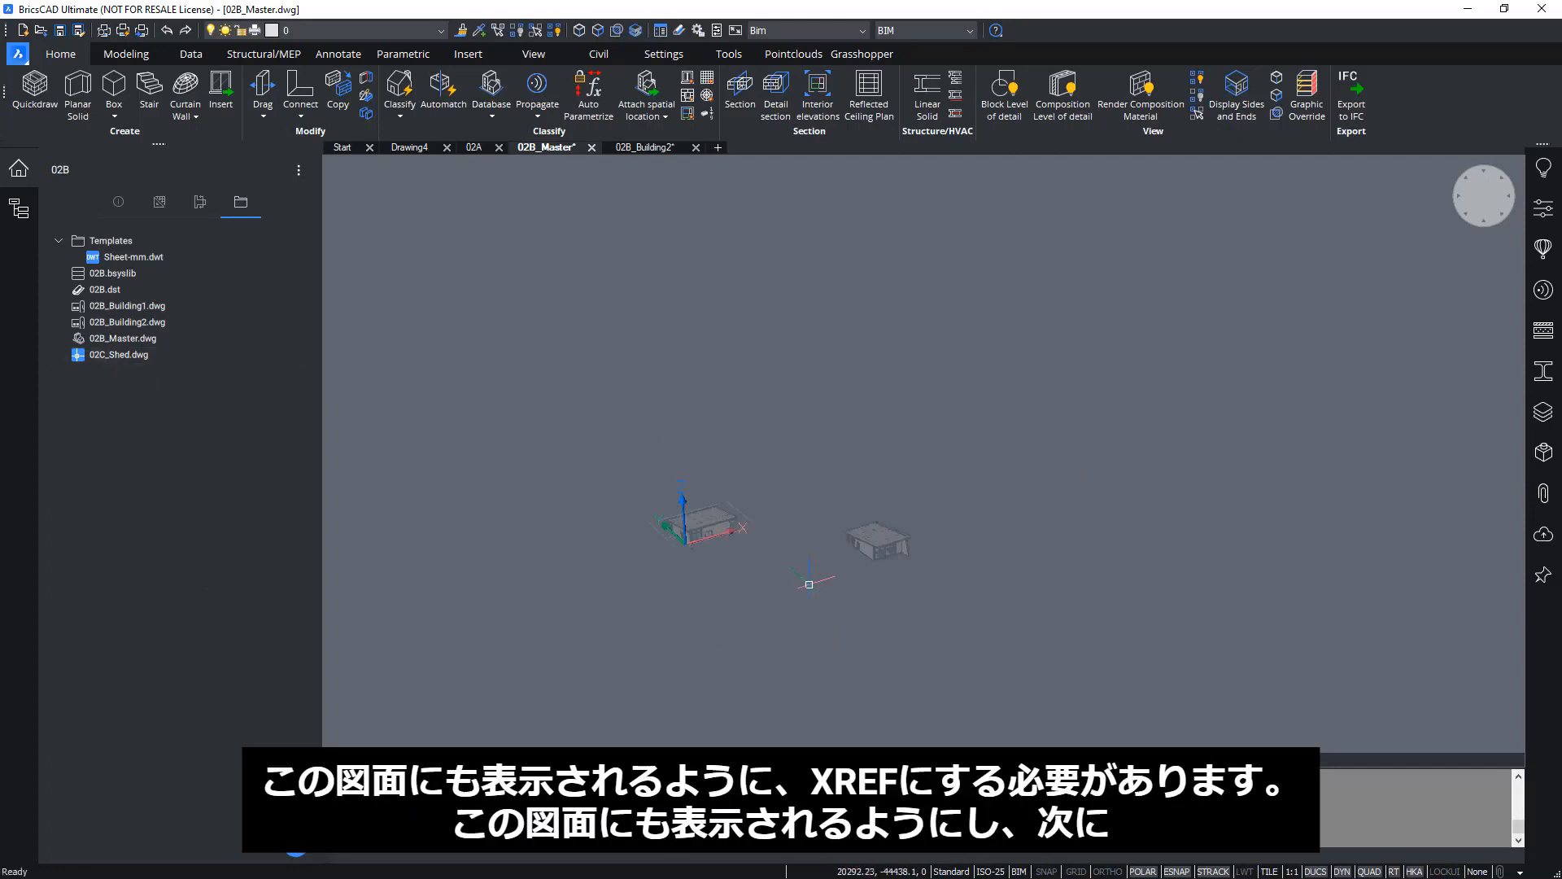
pyautogui.moveTo(779, 620); pyautogui.dragTo(739, 567, button='middle')
pyautogui.scroll(2, 738, 567)
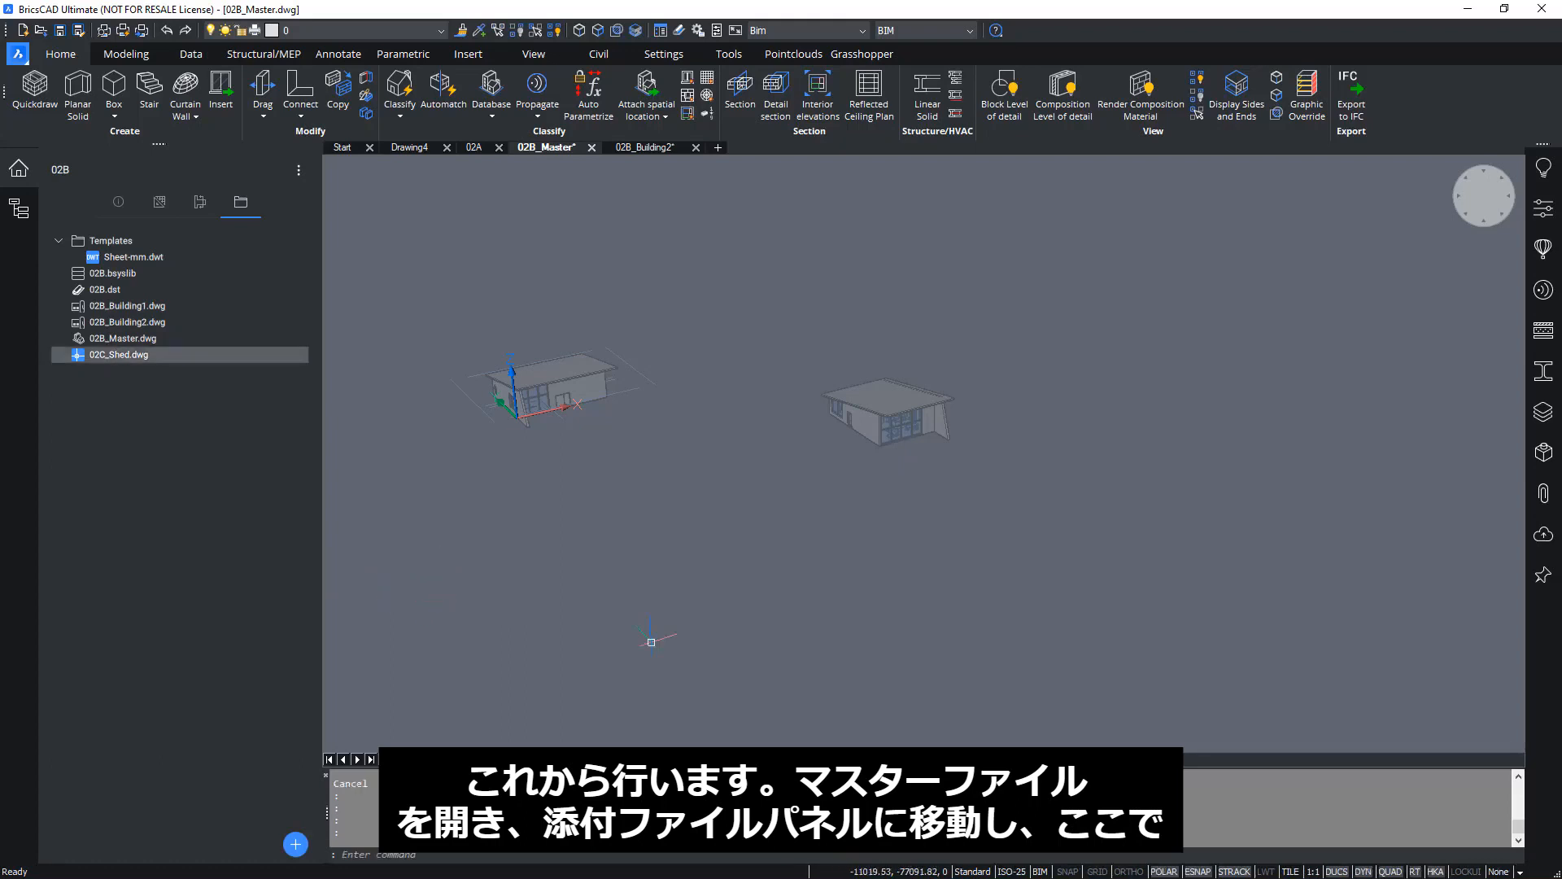
# - Start attaching a DWG to the 02B_Master drawing and choose 02C_Shed.dwg from the 02B project folder as the reference file
pyautogui.click(1543, 493)
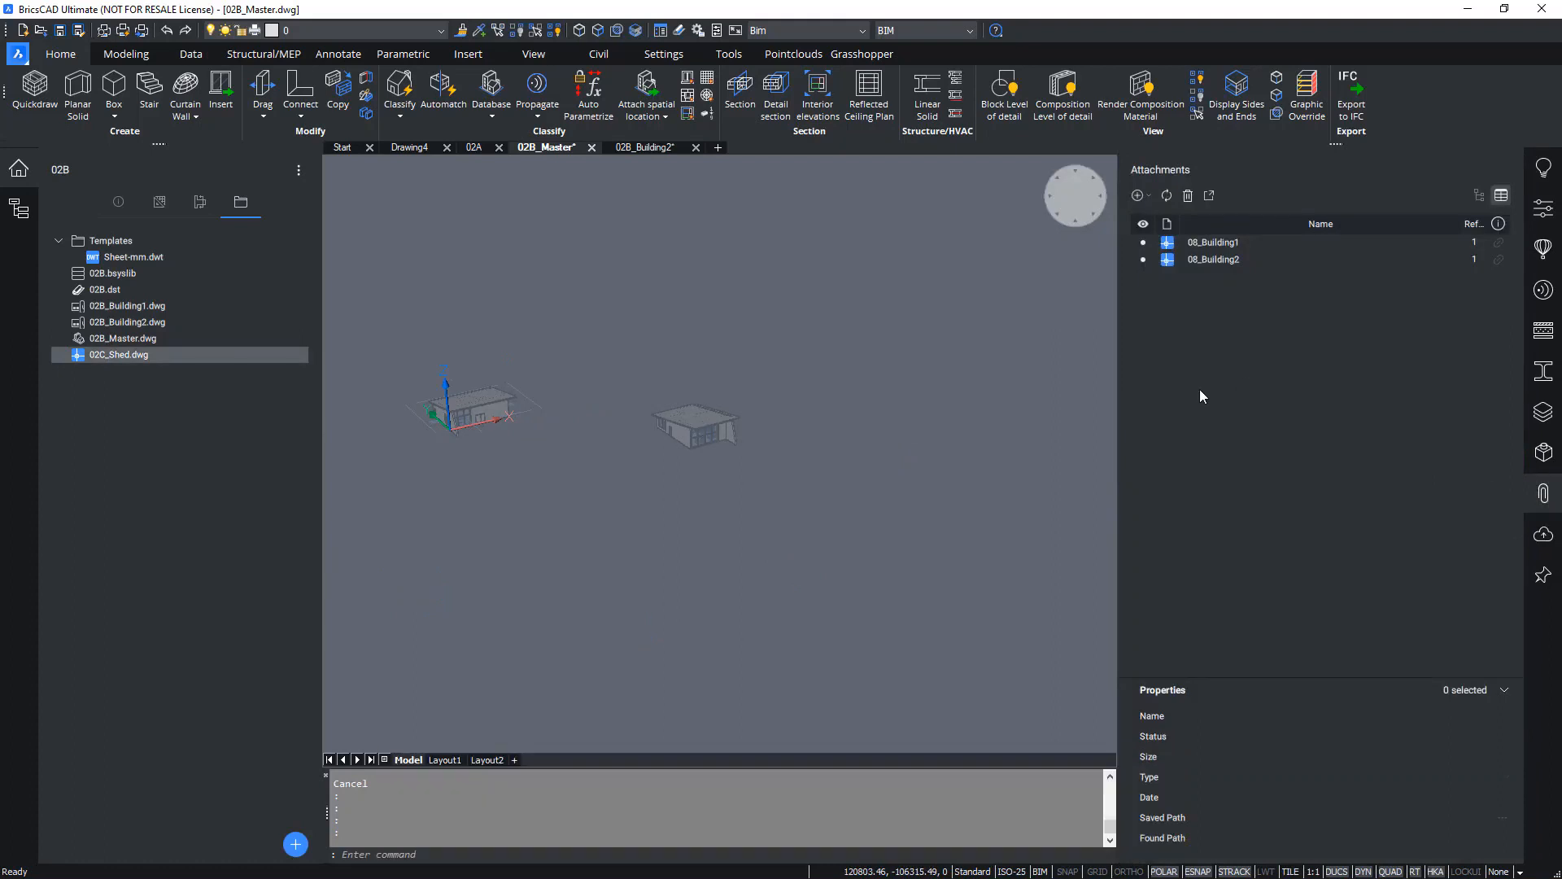
pyautogui.click(1137, 197)
pyautogui.click(1152, 218)
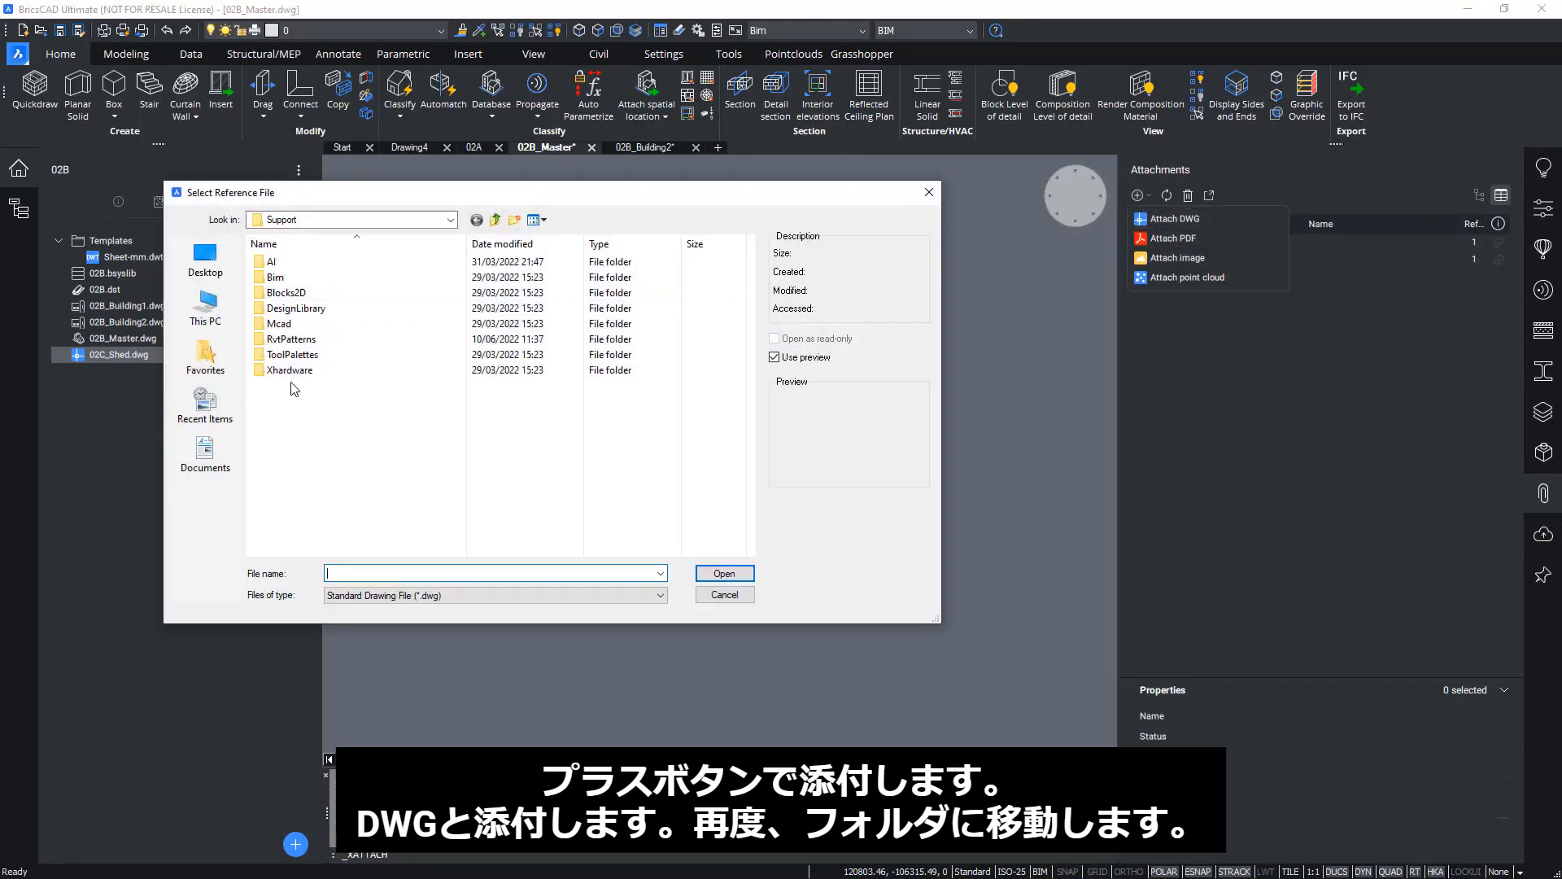
pyautogui.click(205, 276)
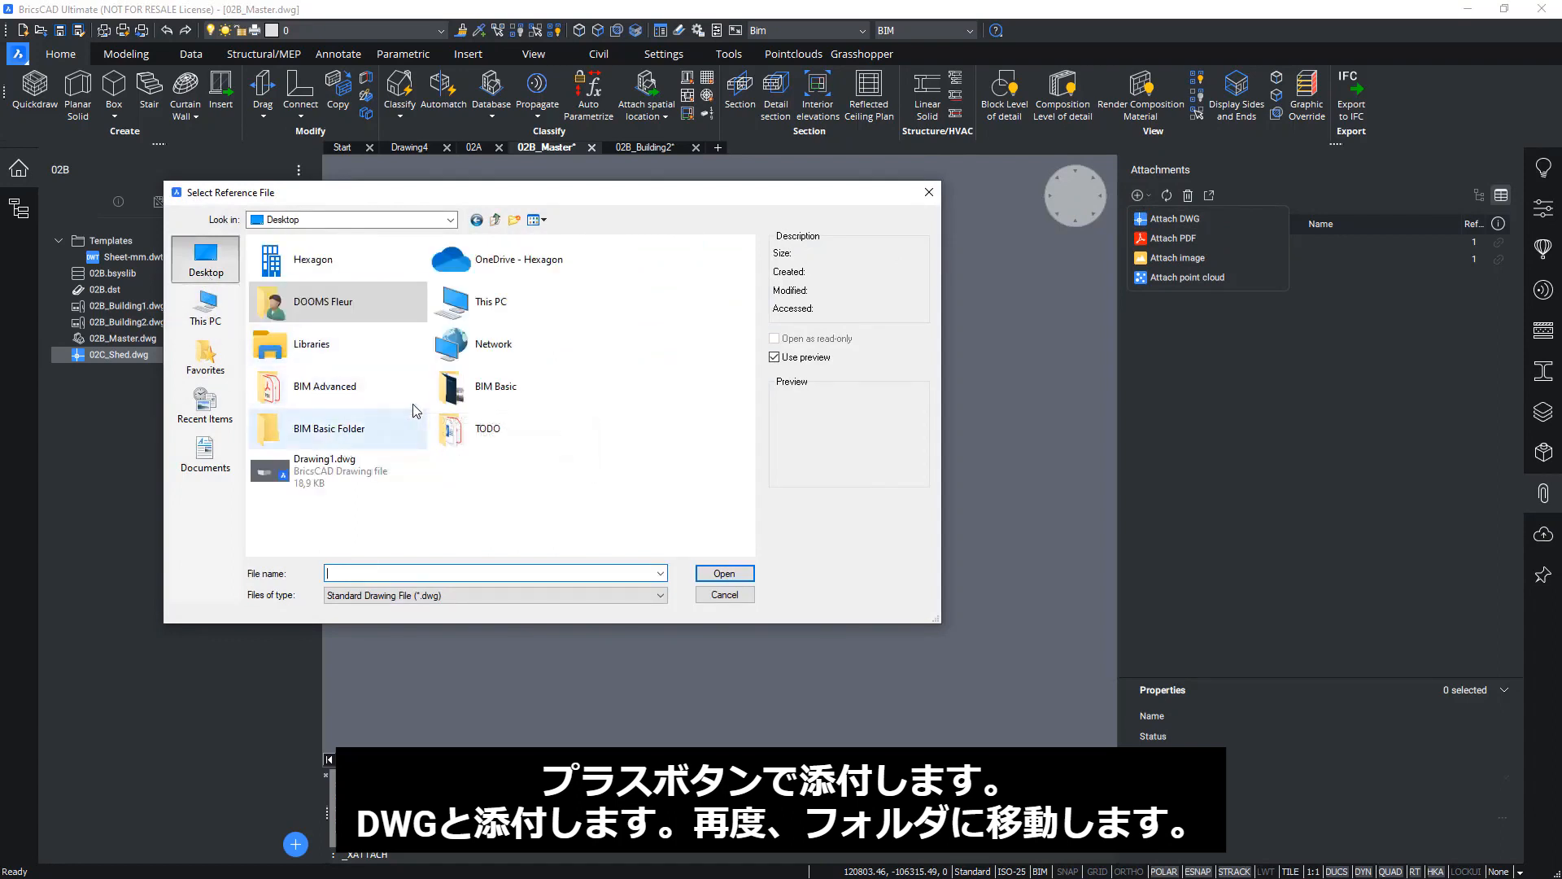
pyautogui.click(487, 389)
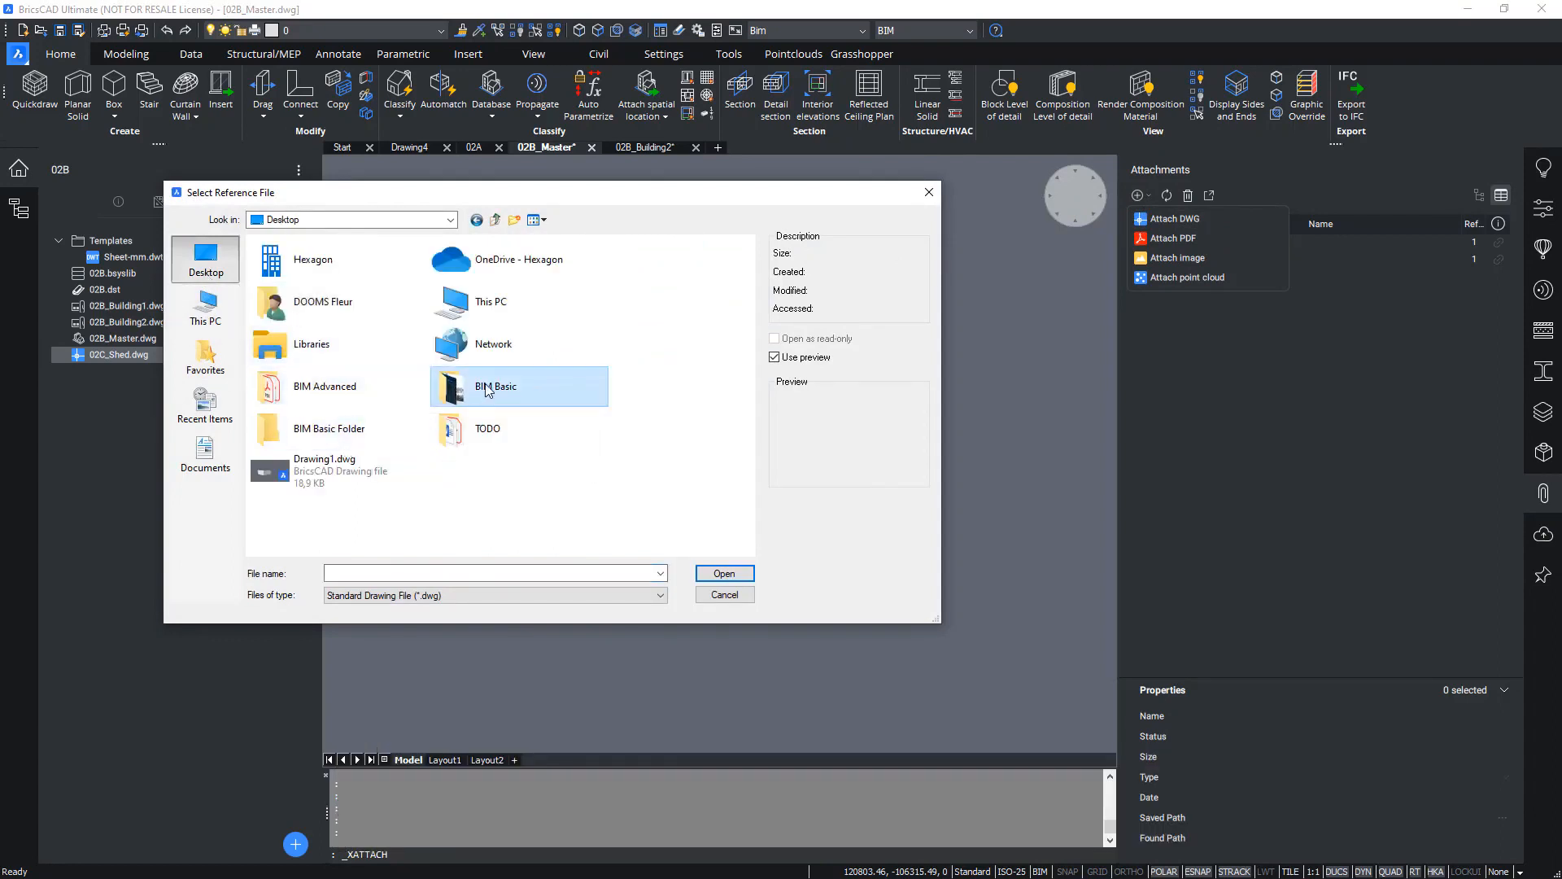
pyautogui.doubleClick(487, 388)
pyautogui.doubleClick(330, 260)
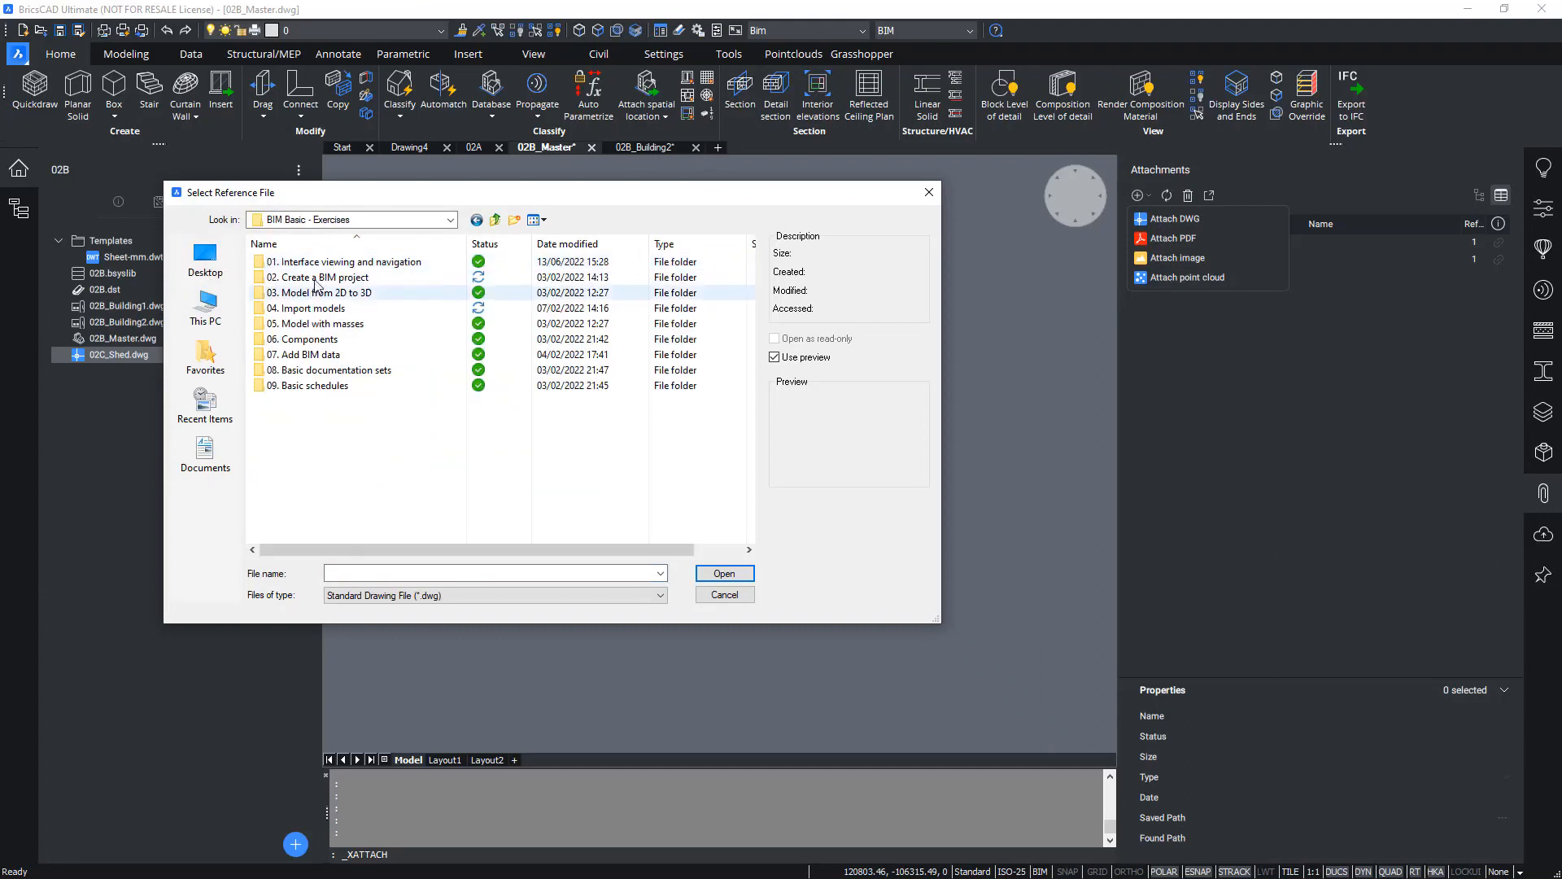
pyautogui.doubleClick(315, 277)
pyautogui.click(315, 279)
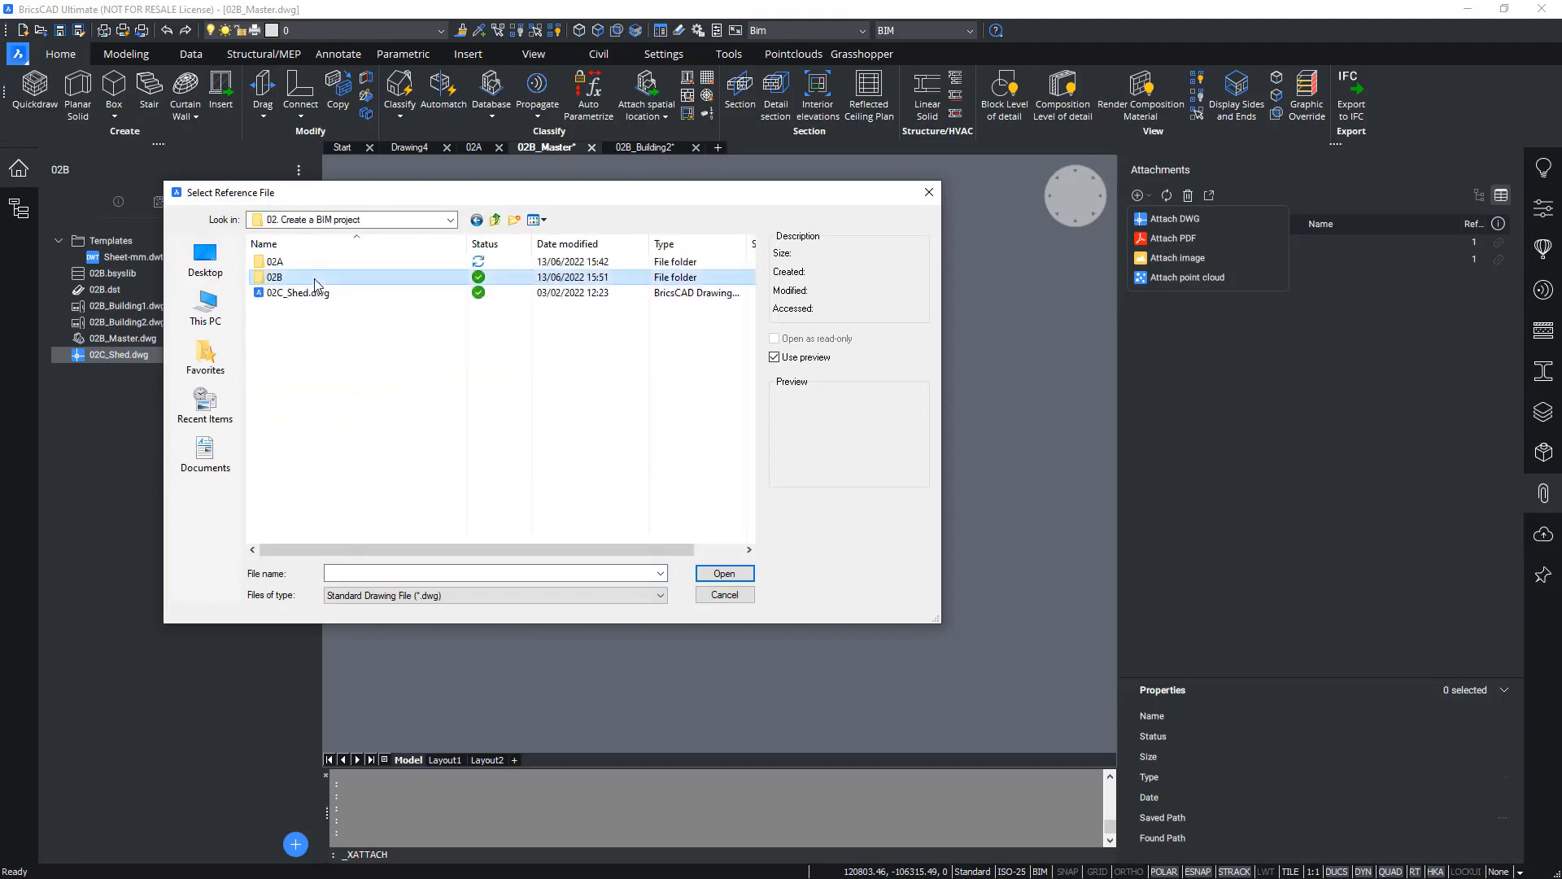
pyautogui.doubleClick(316, 278)
pyautogui.click(298, 323)
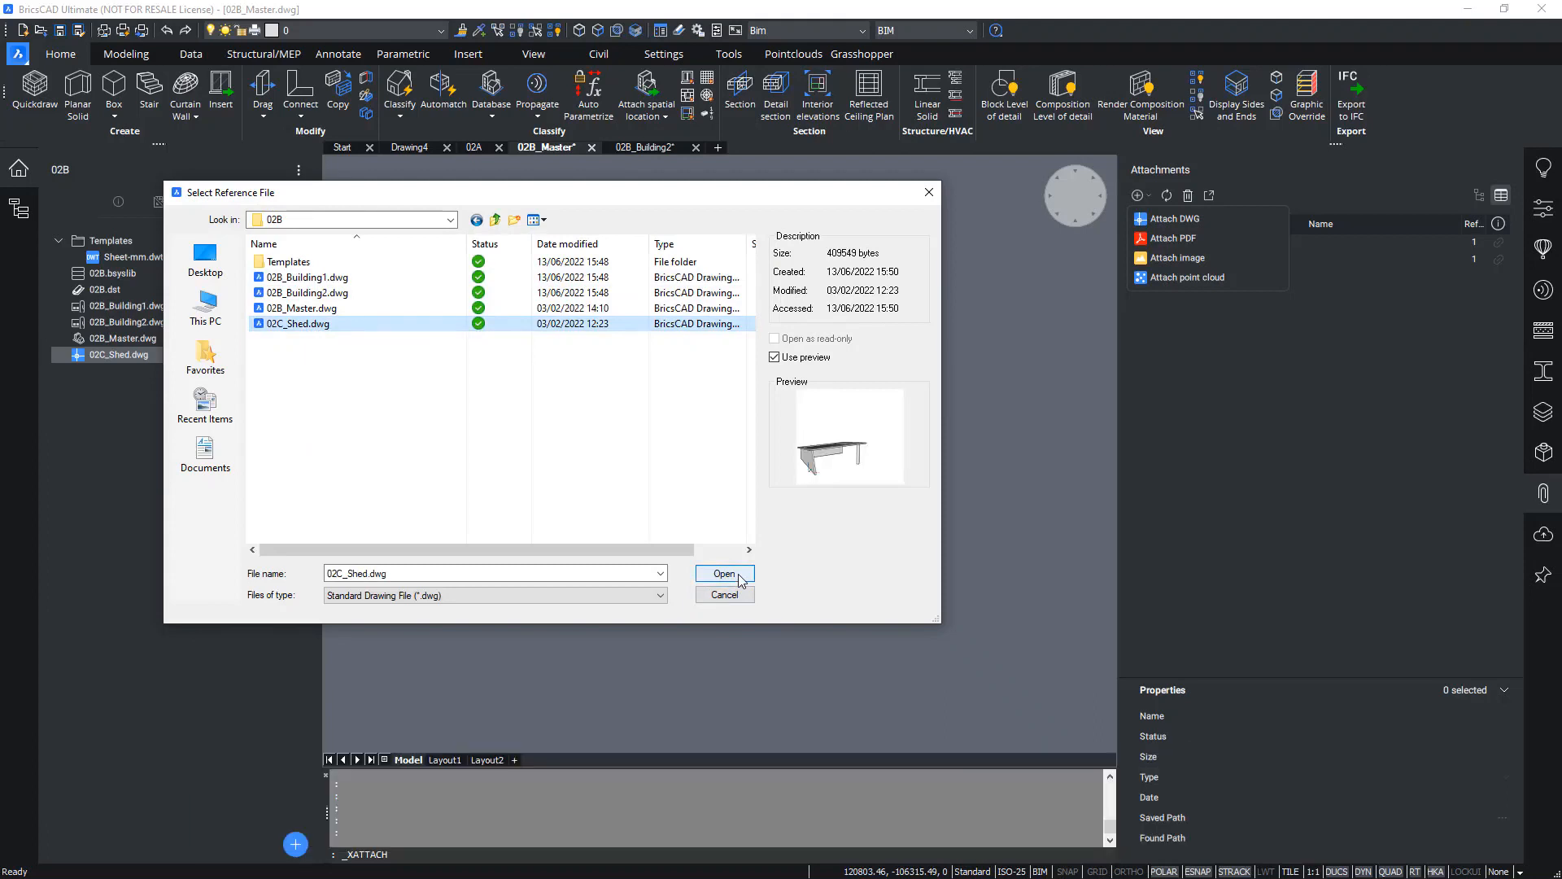
pyautogui.click(739, 579)
# - Attach 02C_Shed with its insertion point fixed at 0,0,0 instead of specified on-screen and the path type set to No path
pyautogui.click(590, 470)
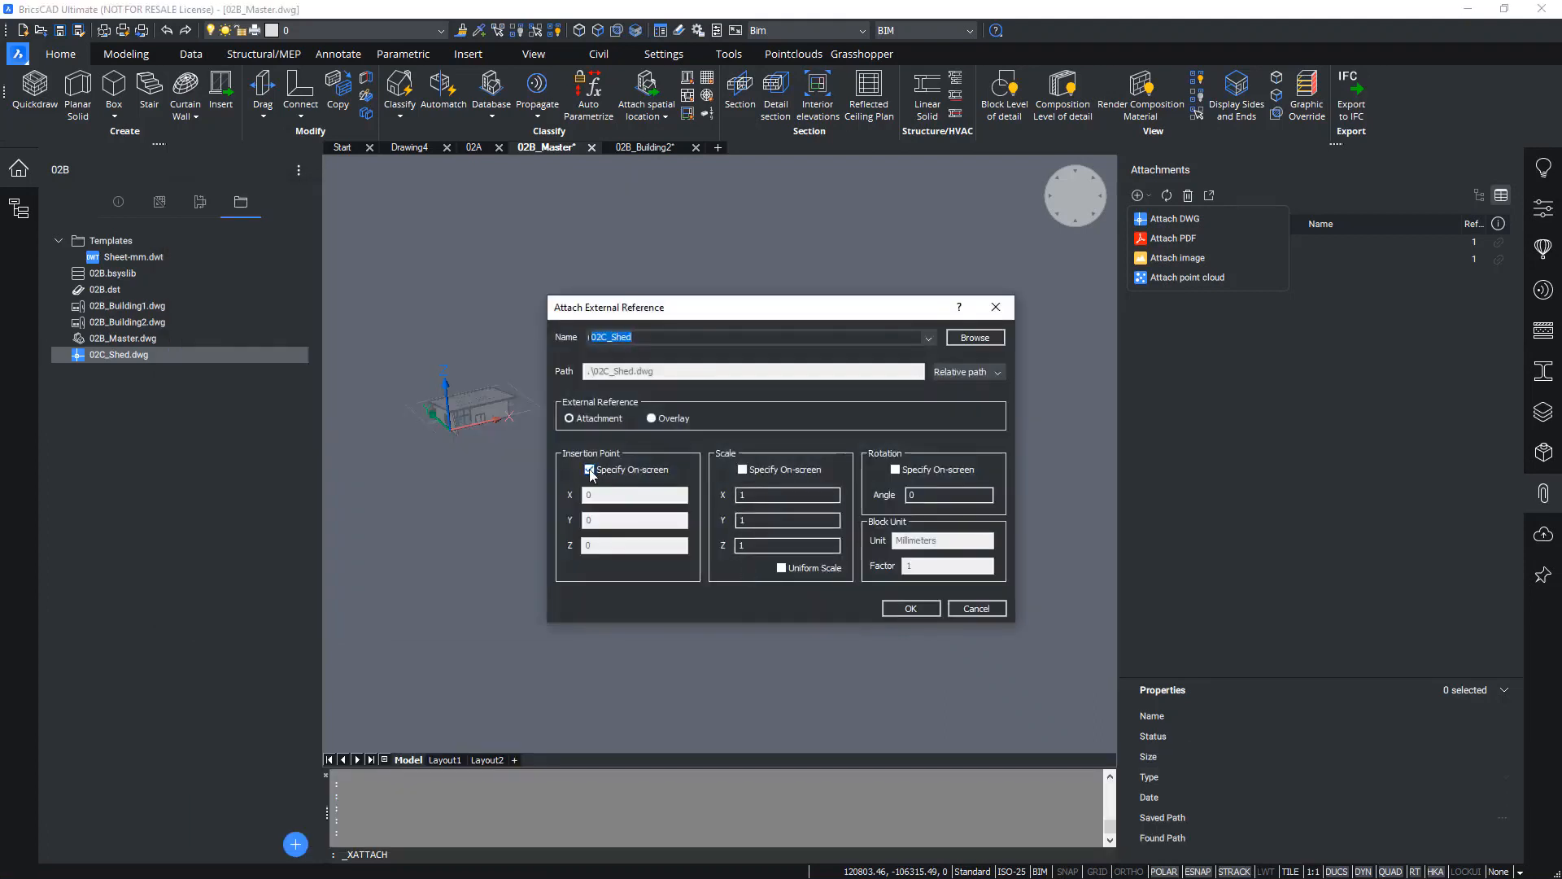
pyautogui.click(590, 470)
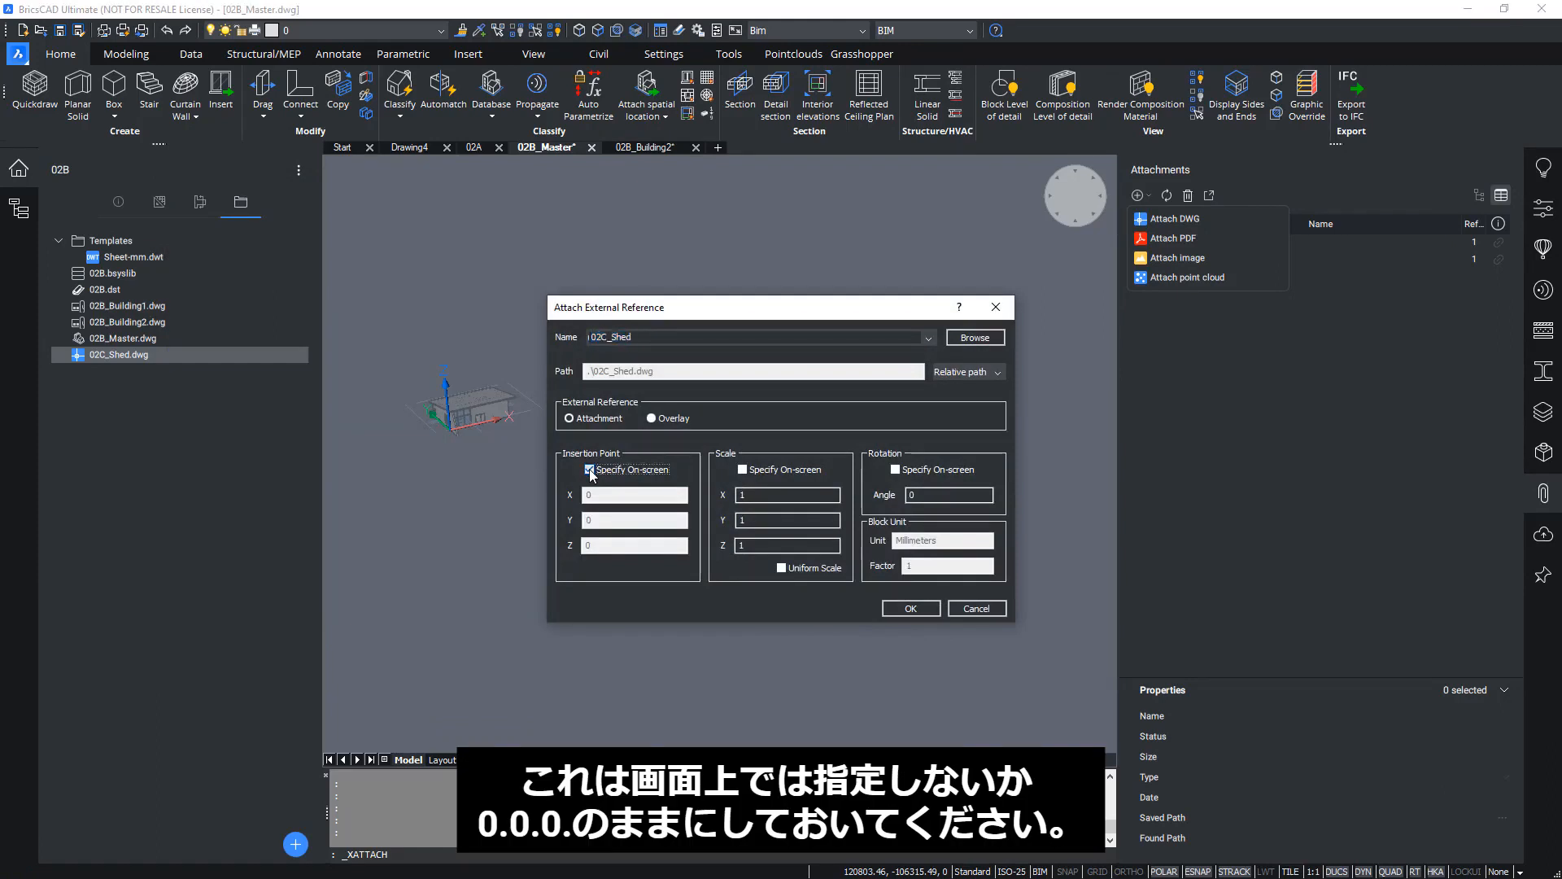
pyautogui.click(590, 471)
pyautogui.click(591, 470)
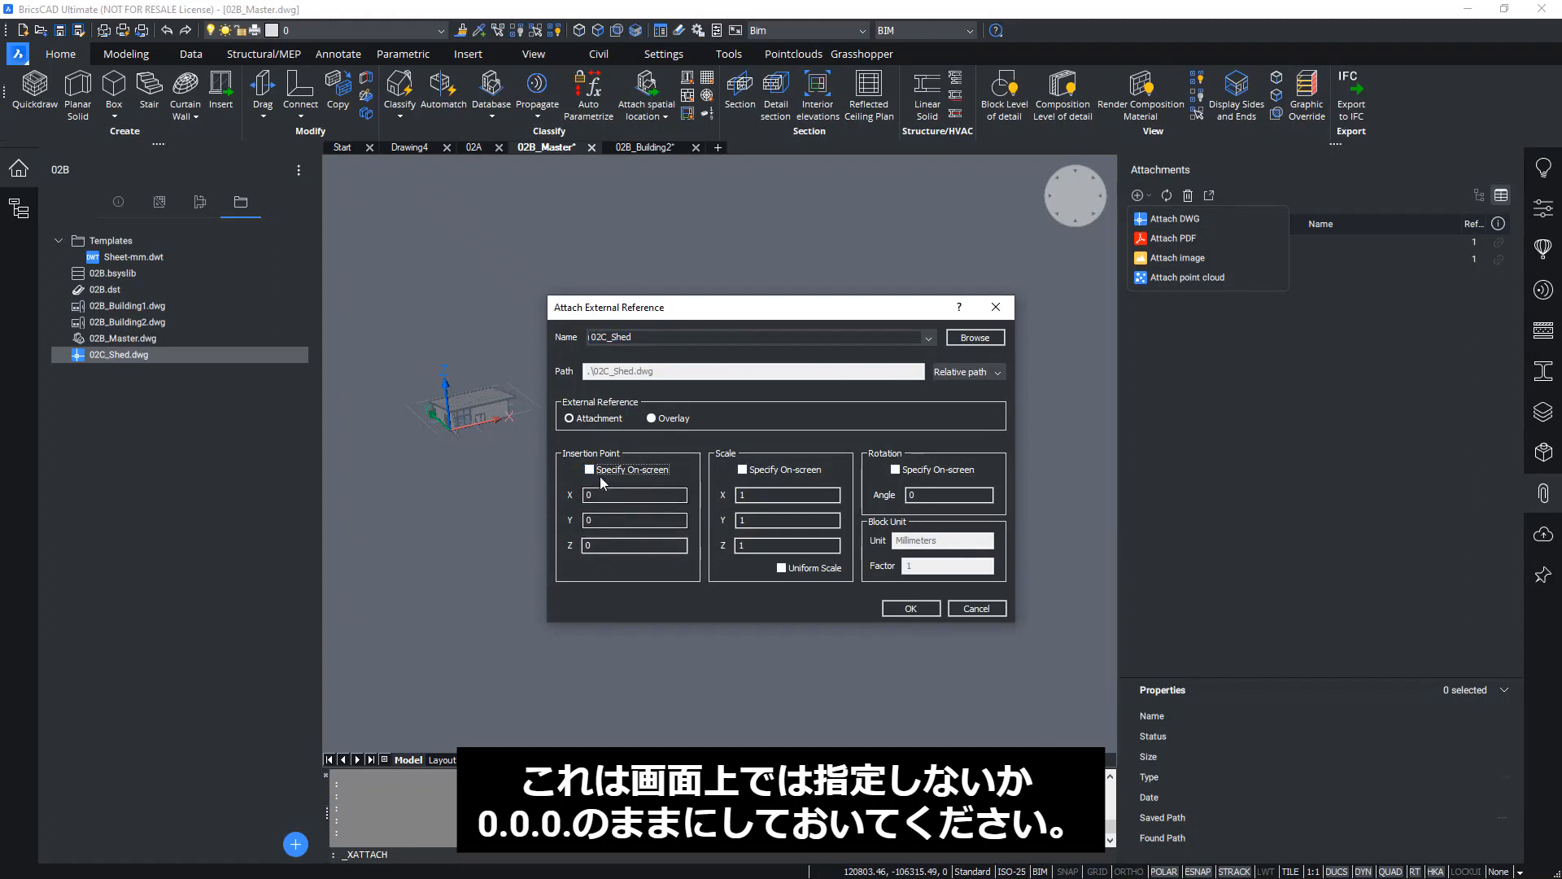
pyautogui.click(965, 373)
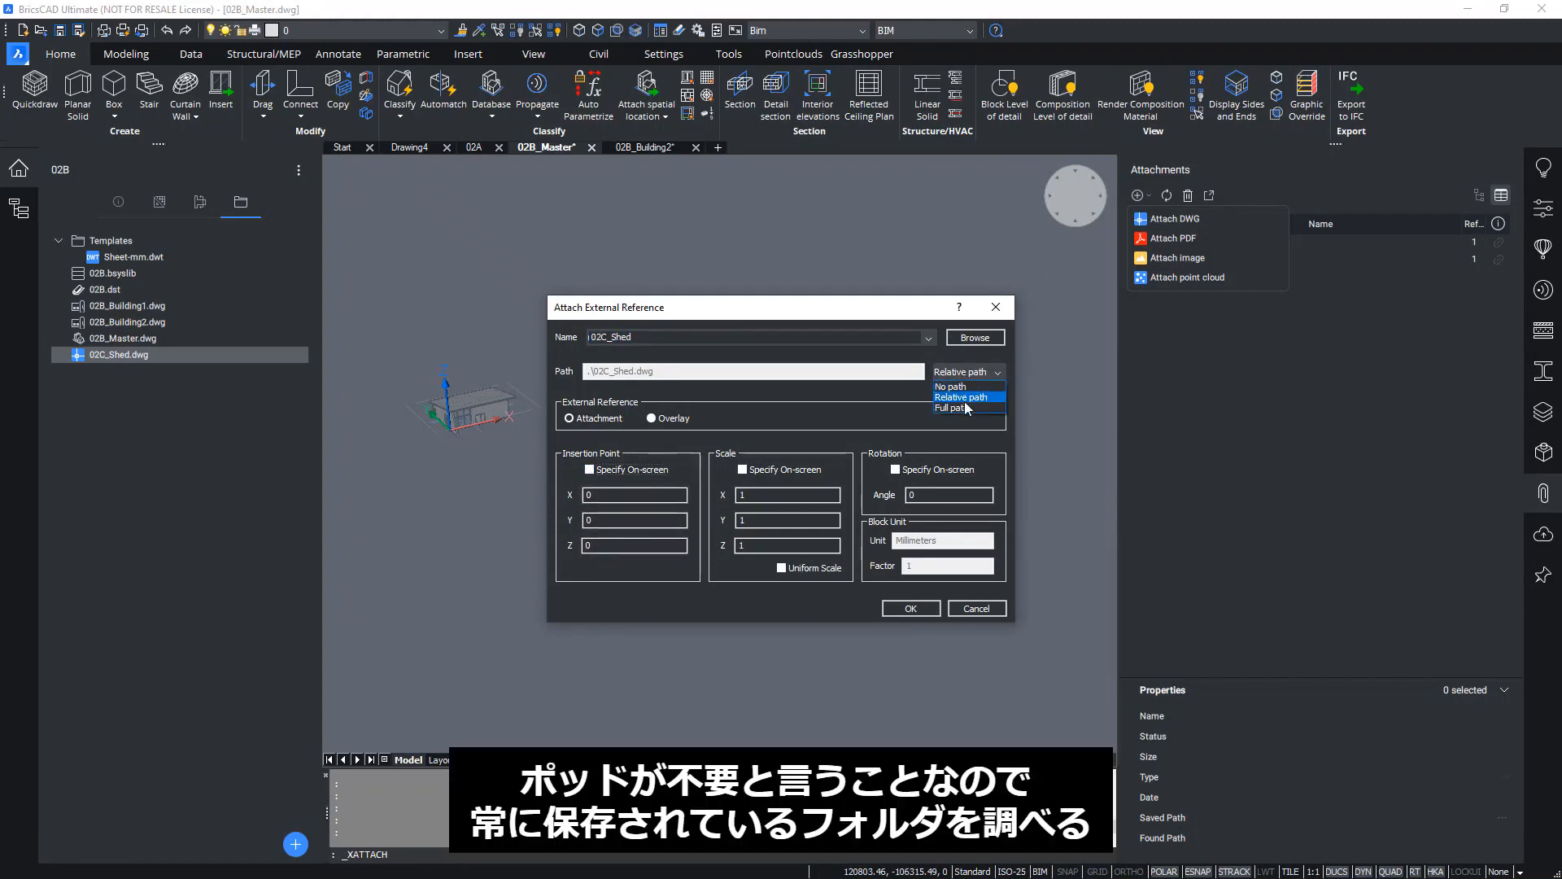
pyautogui.click(962, 392)
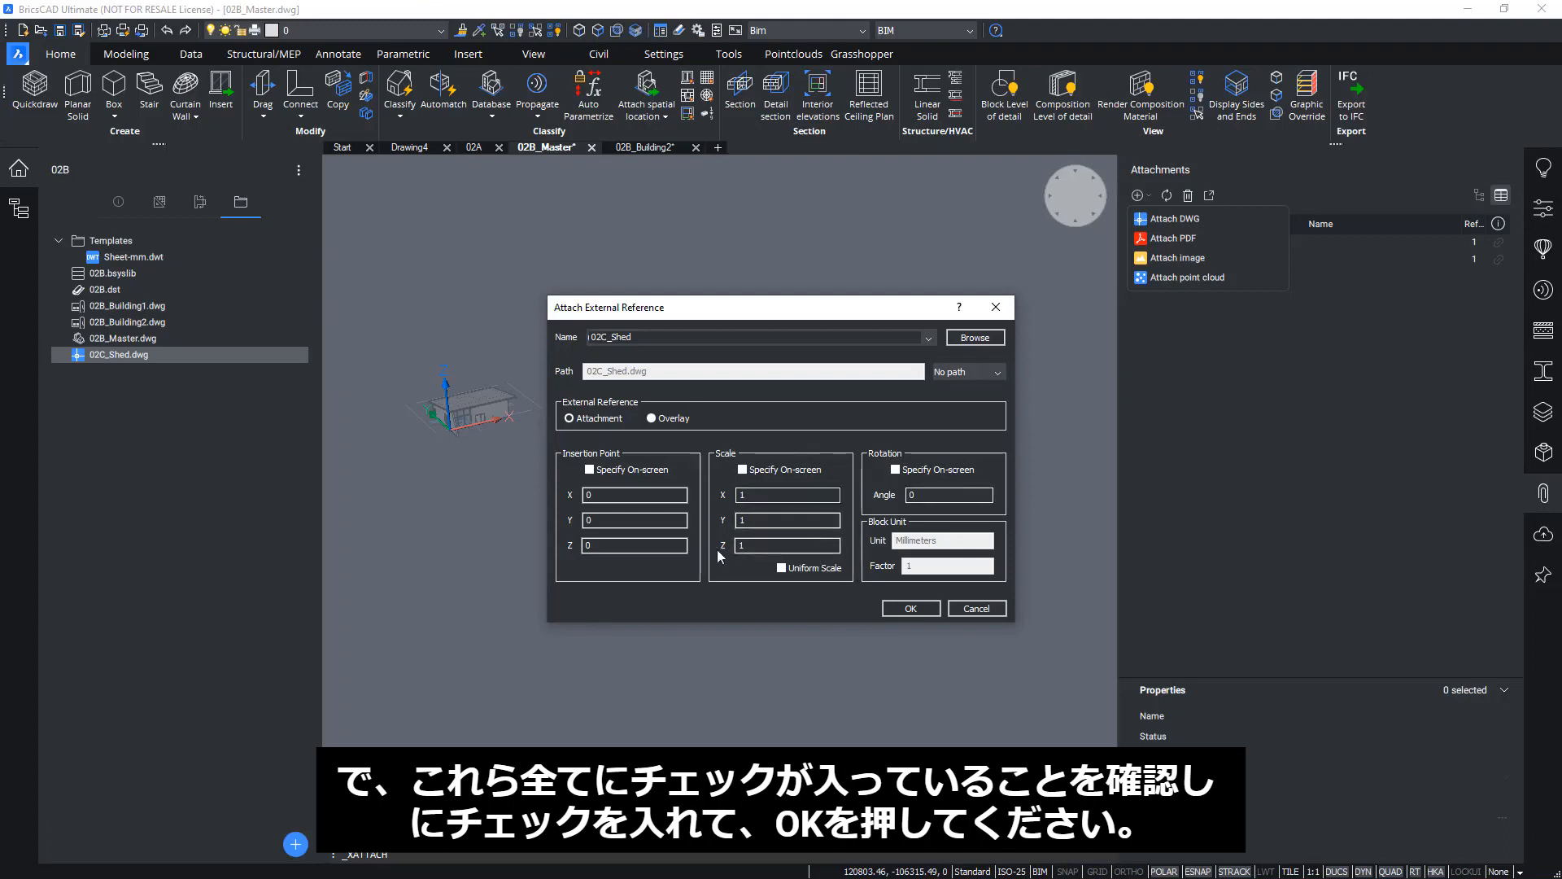
pyautogui.click(927, 612)
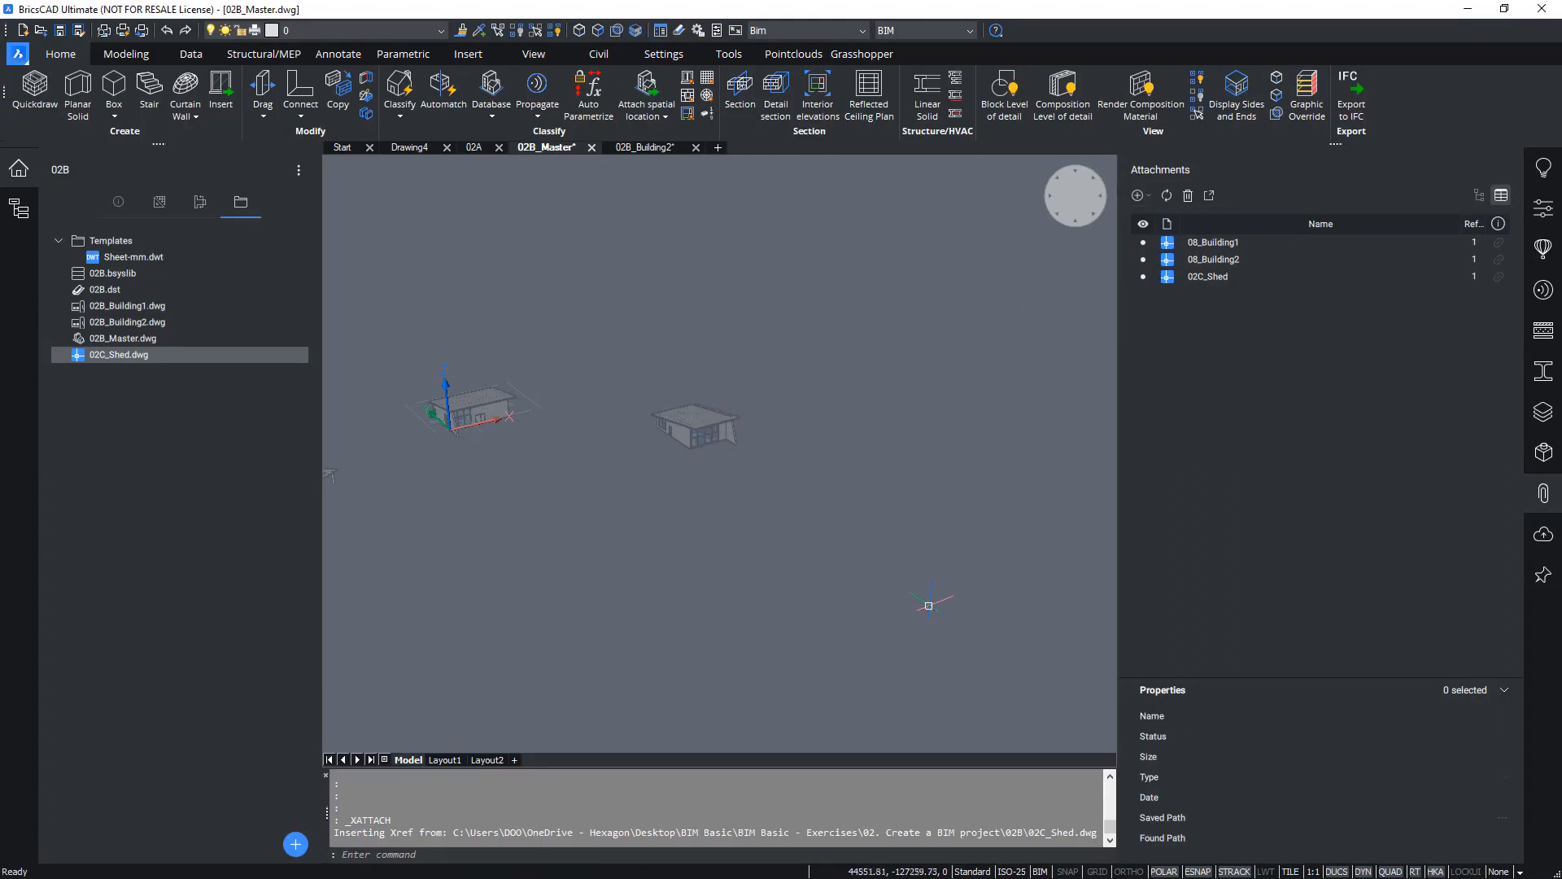
pyautogui.scroll(-3, 814, 511)
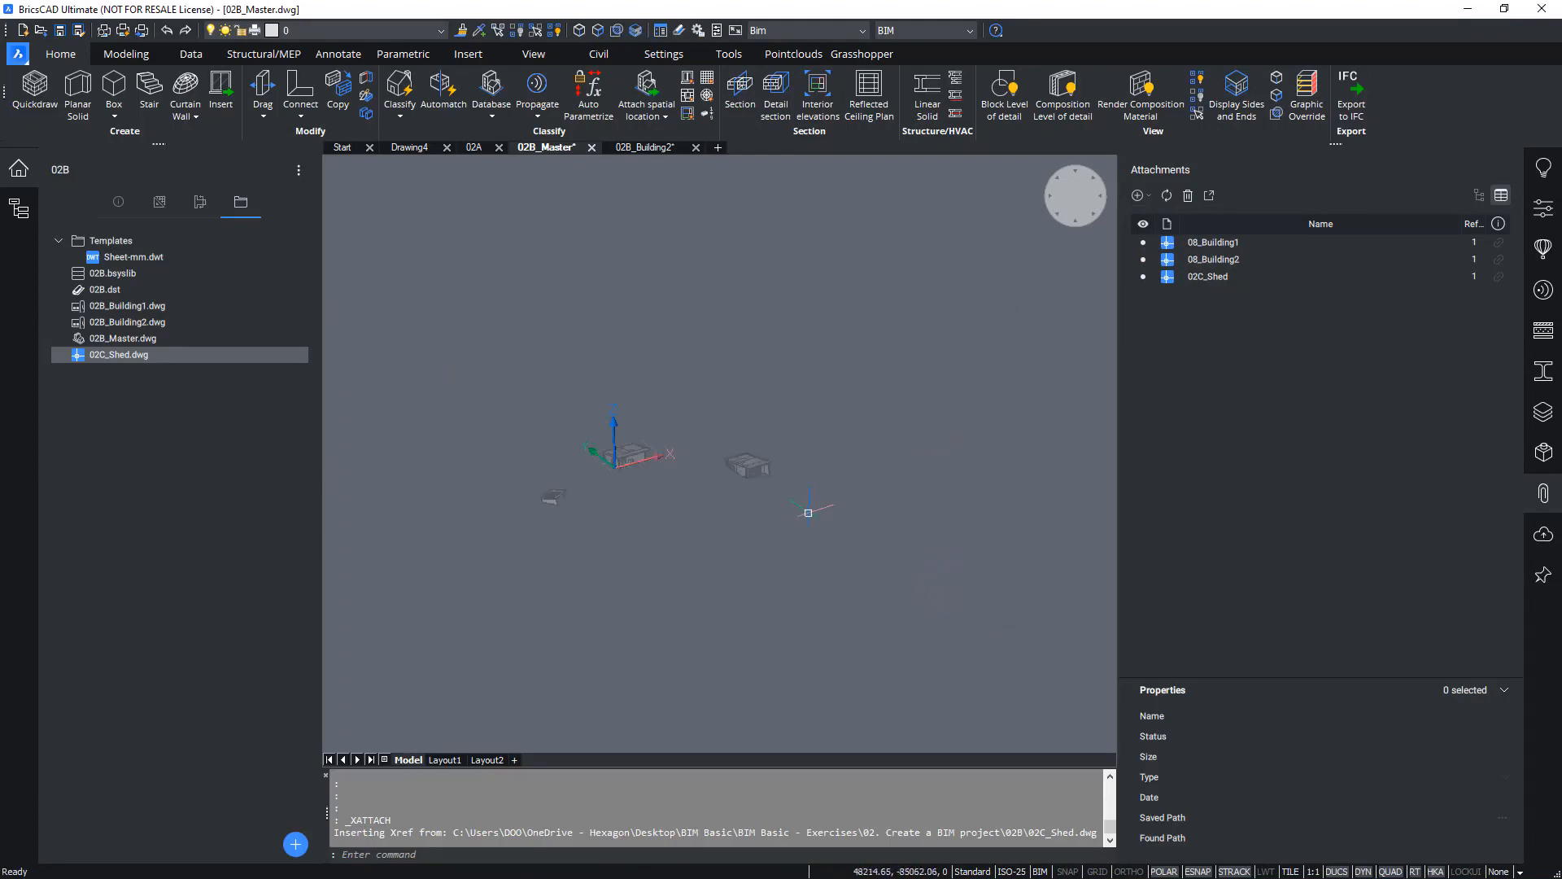
pyautogui.scroll(6, 567, 494)
pyautogui.scroll(5, 567, 494)
pyautogui.scroll(-4, 561, 501)
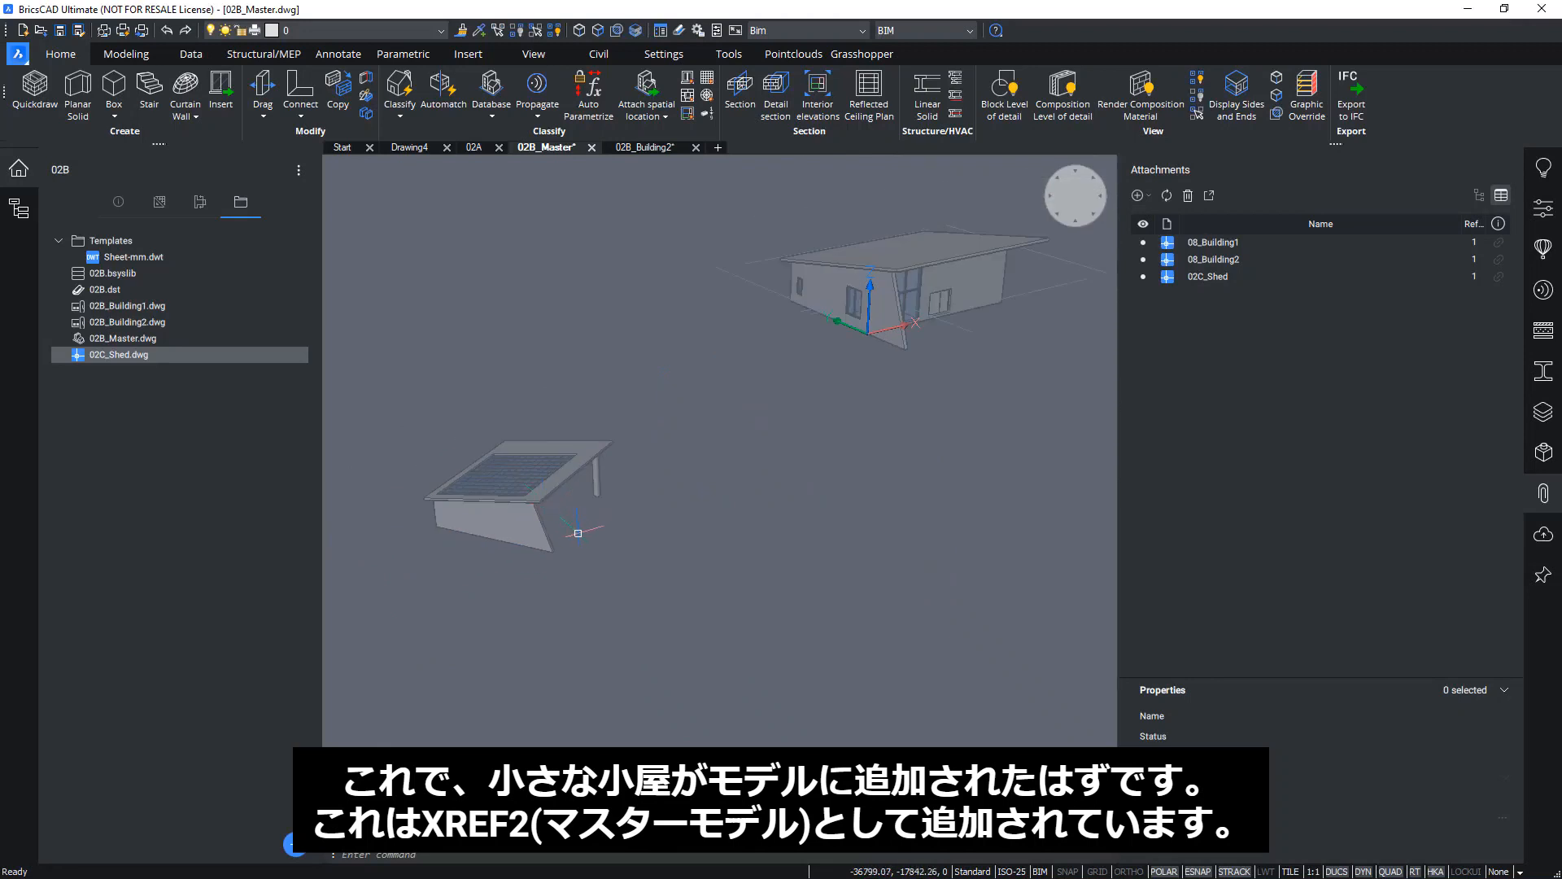
pyautogui.moveTo(541, 525); pyautogui.dragTo(530, 532, button='middle')
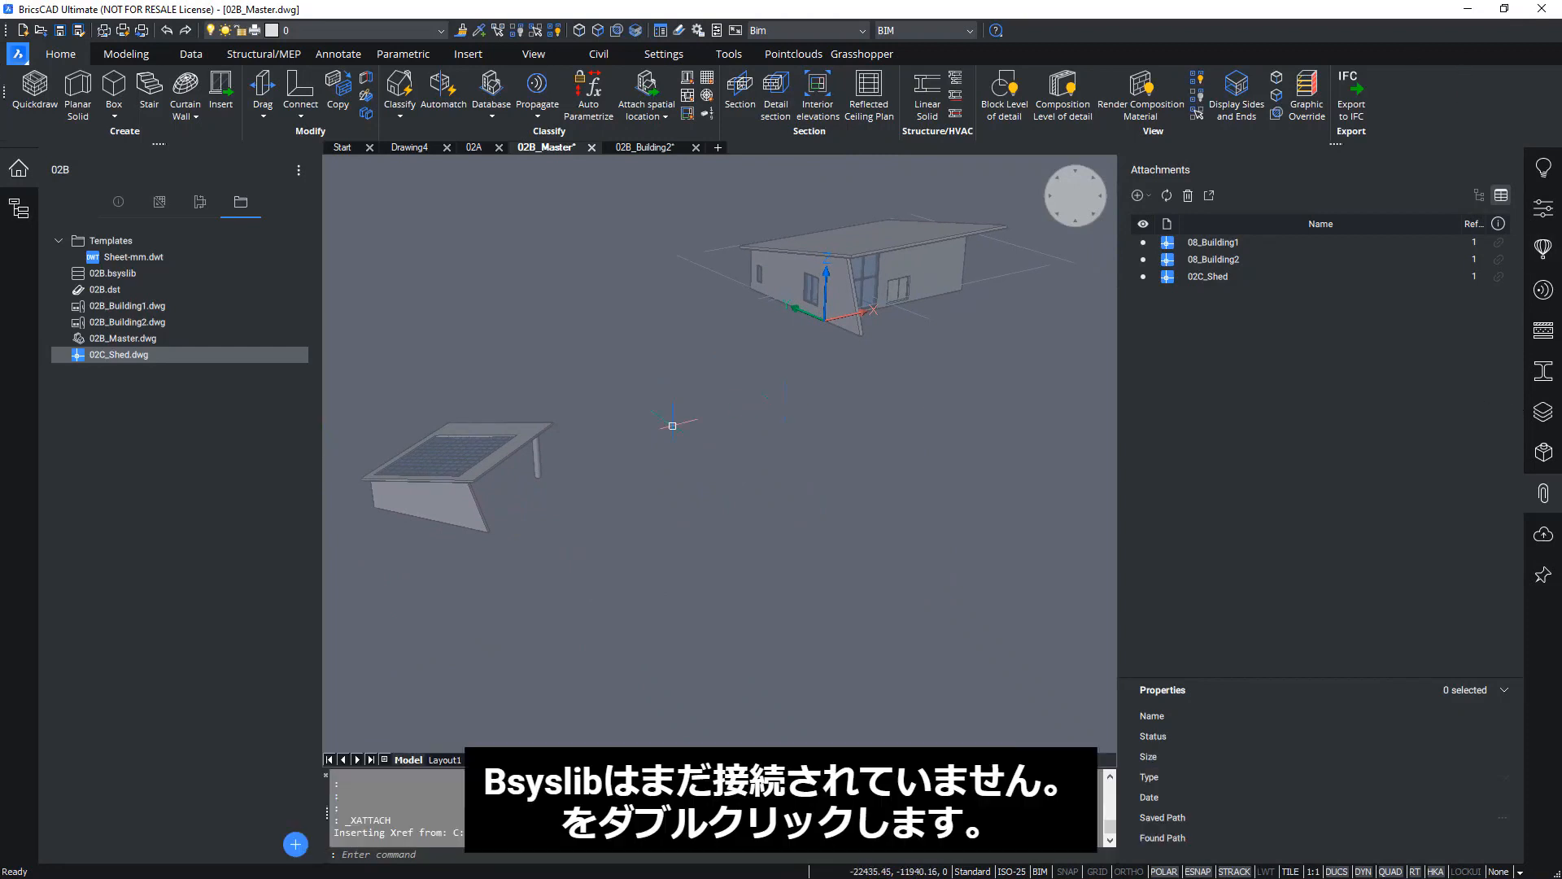
# - Open 02C_Shed.dwg from the 02B project files and add the drawing to the project
pyautogui.rightClick(123, 360)
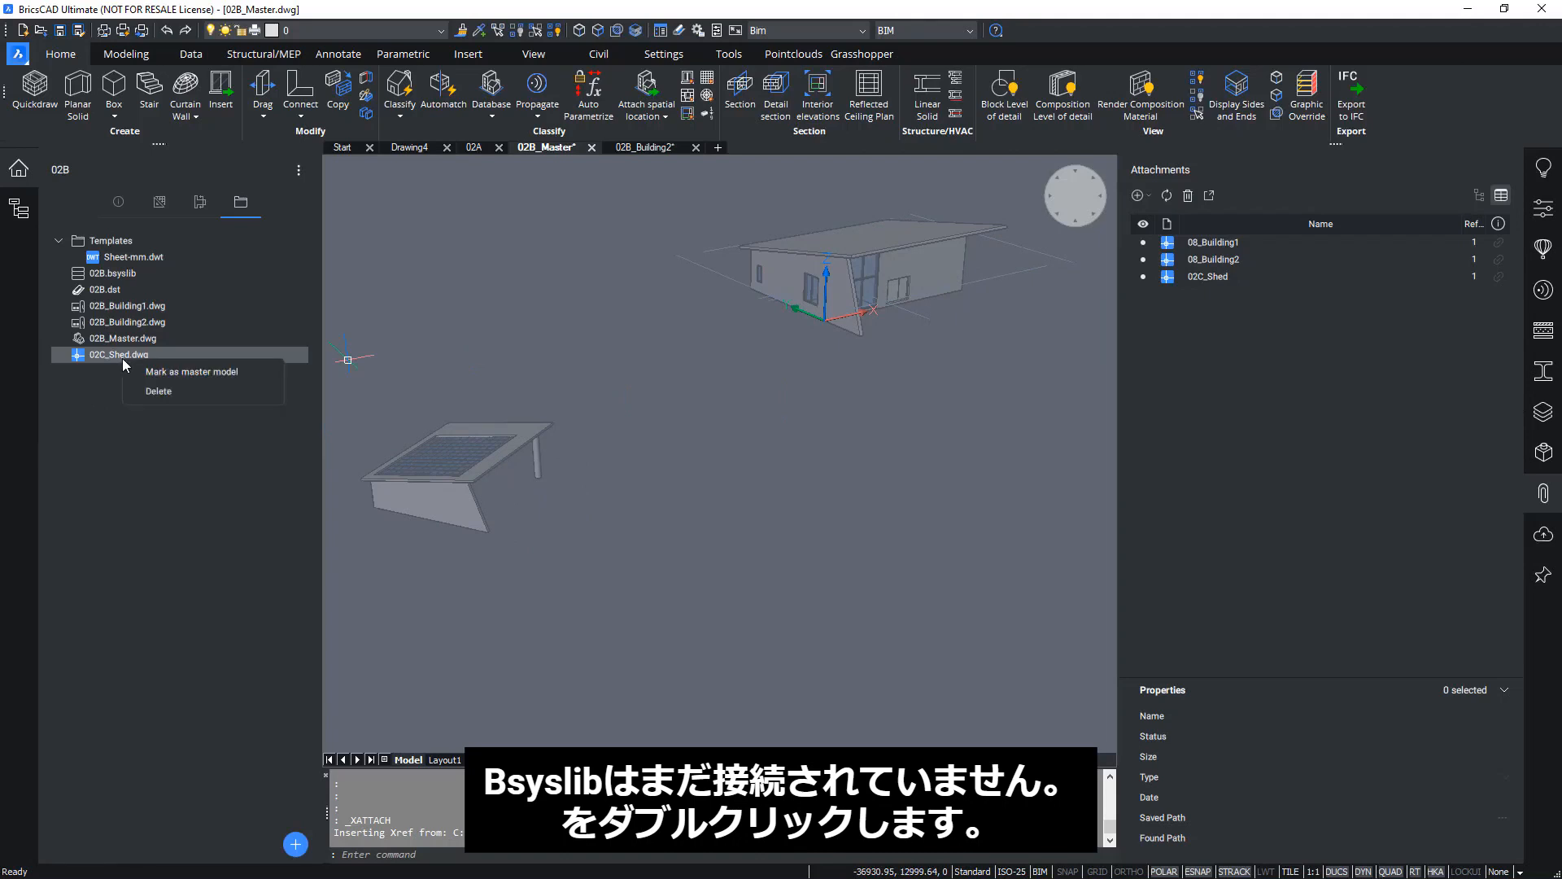
pyautogui.doubleClick(95, 356)
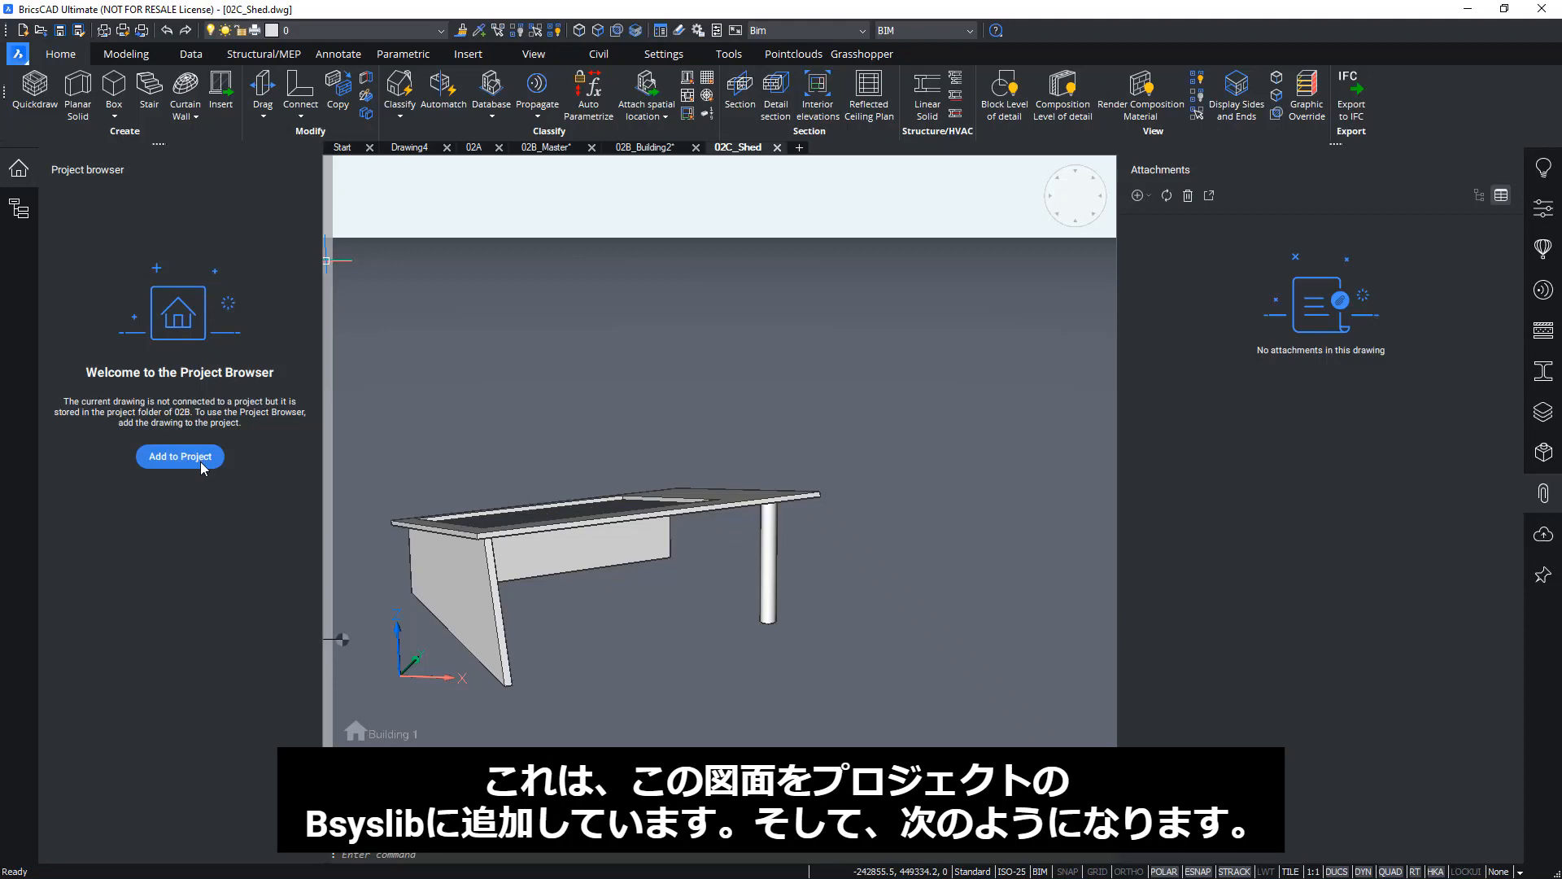
pyautogui.click(181, 456)
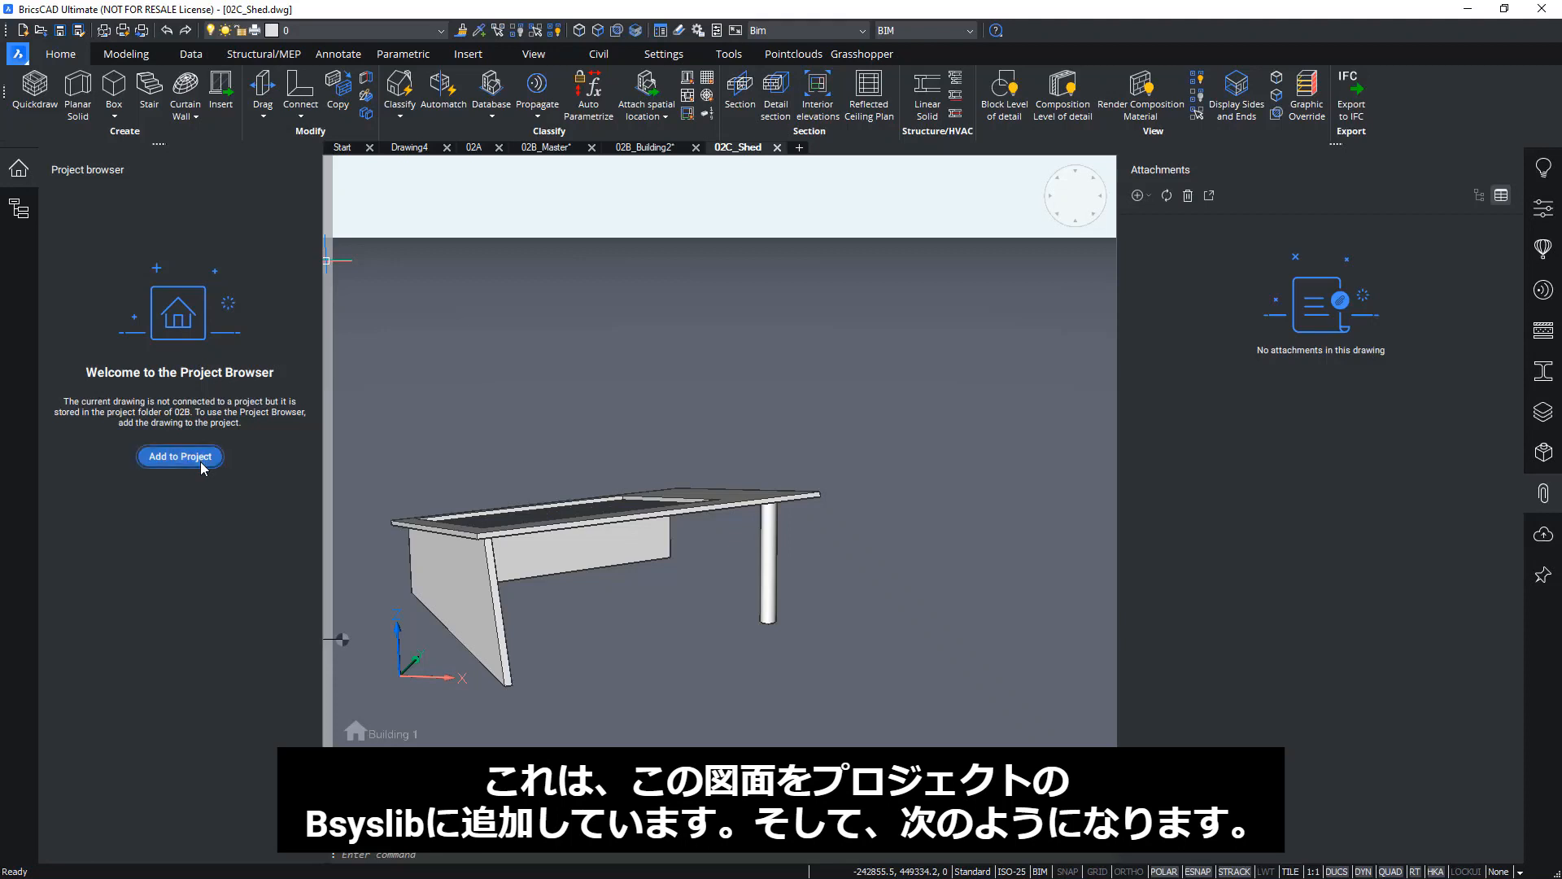